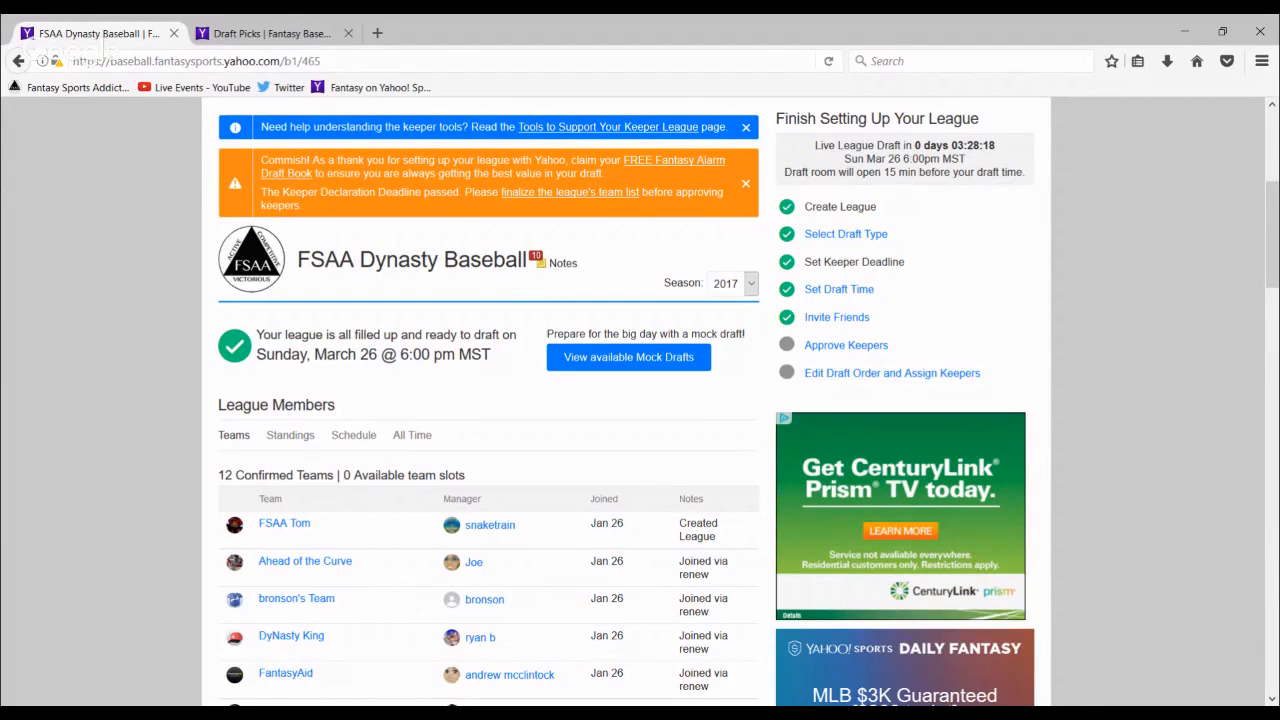
Review the league overview page, including the members, recent transactions, recent messages, commissioner updates and setup checklist
scroll(488, 389, "down", 1)
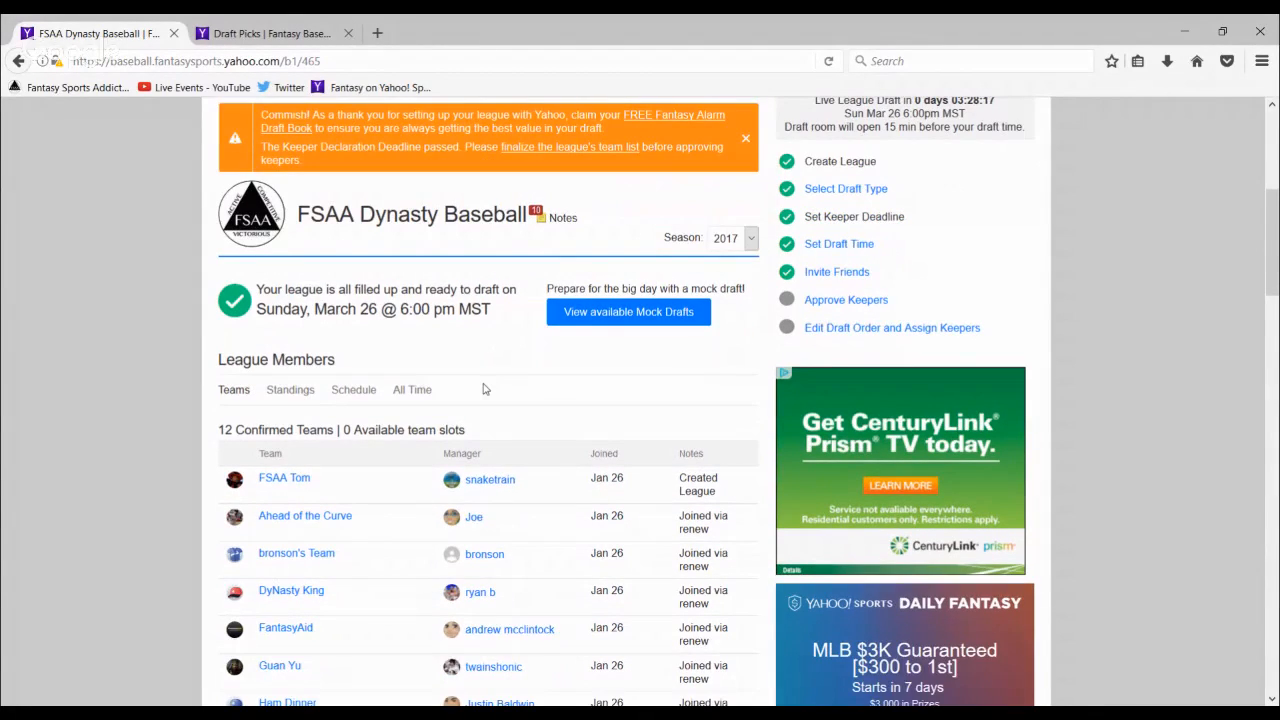
scroll(484, 389, "down", 5)
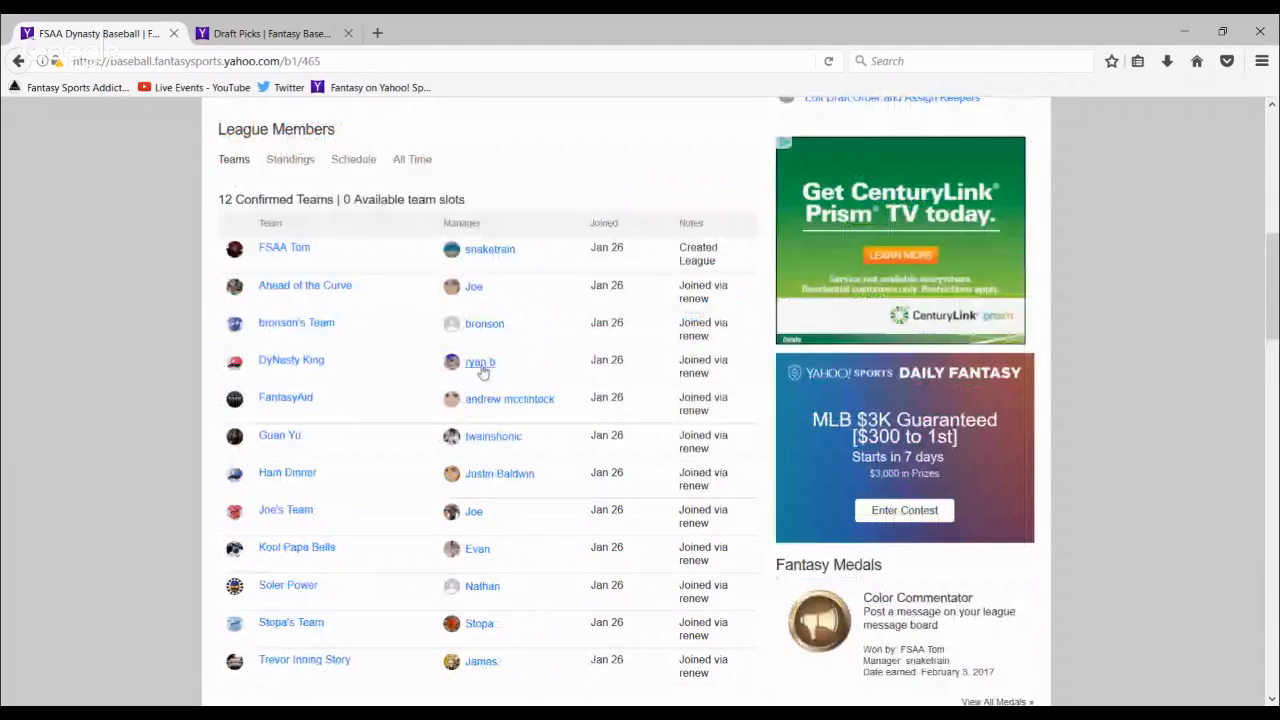
scroll(483, 372, "down", 2)
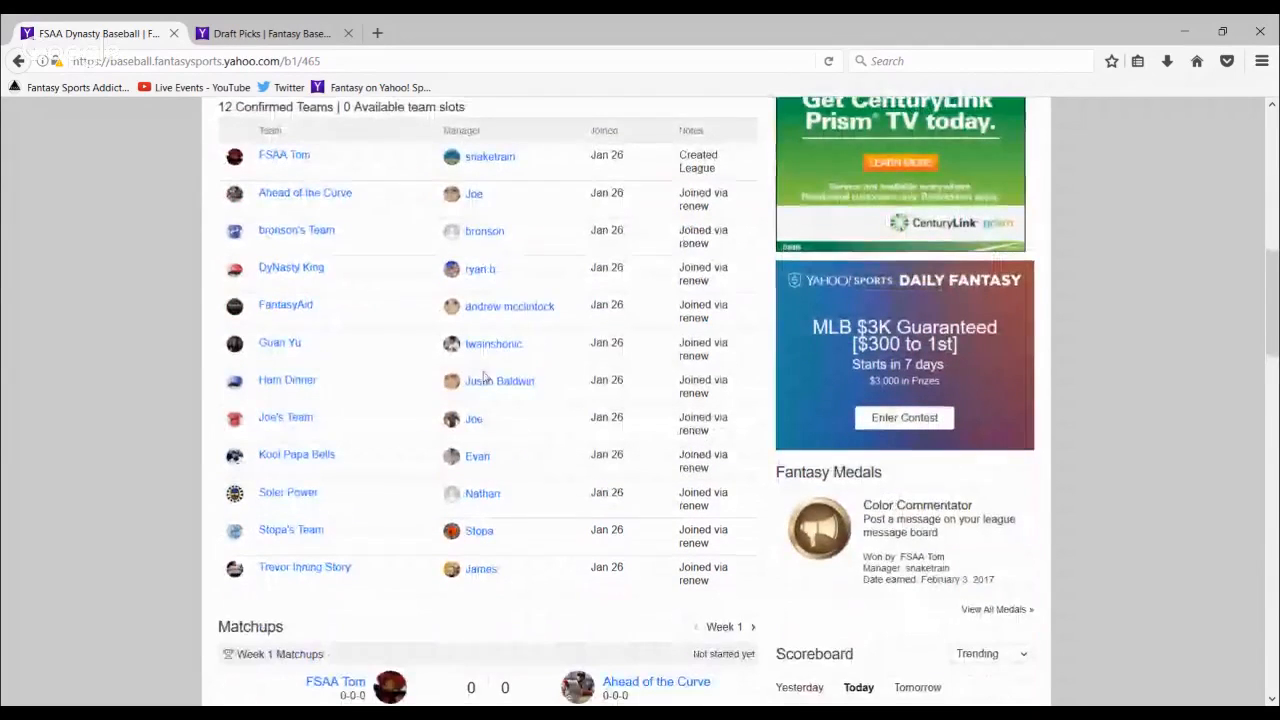
scroll(485, 376, "down", 3)
scroll(484, 377, "down", 15)
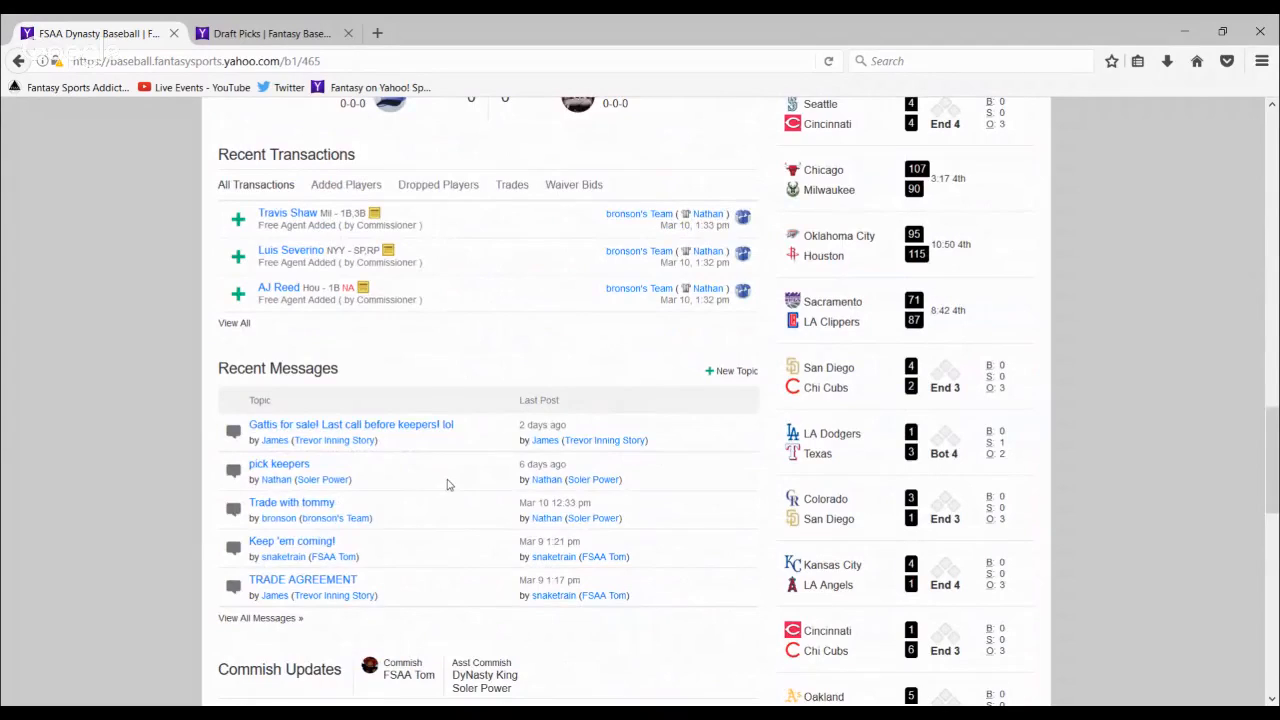
scroll(448, 485, "down", 2)
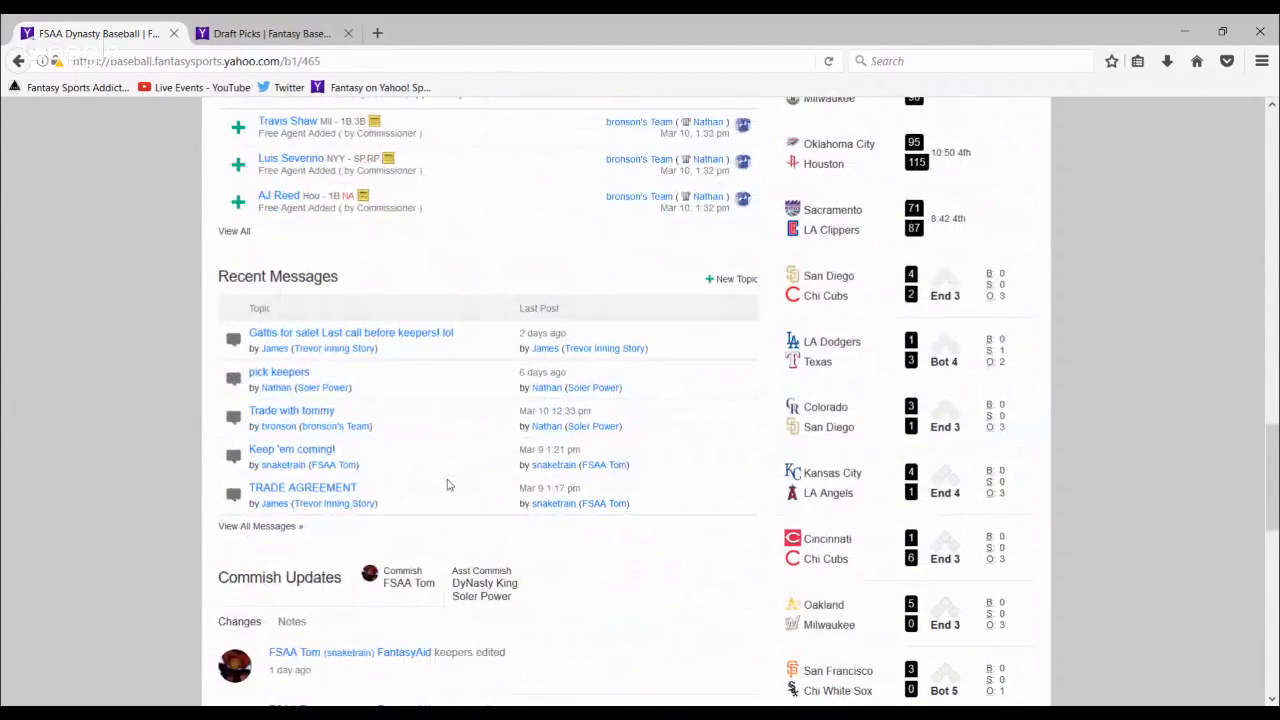
scroll(448, 485, "down", 2)
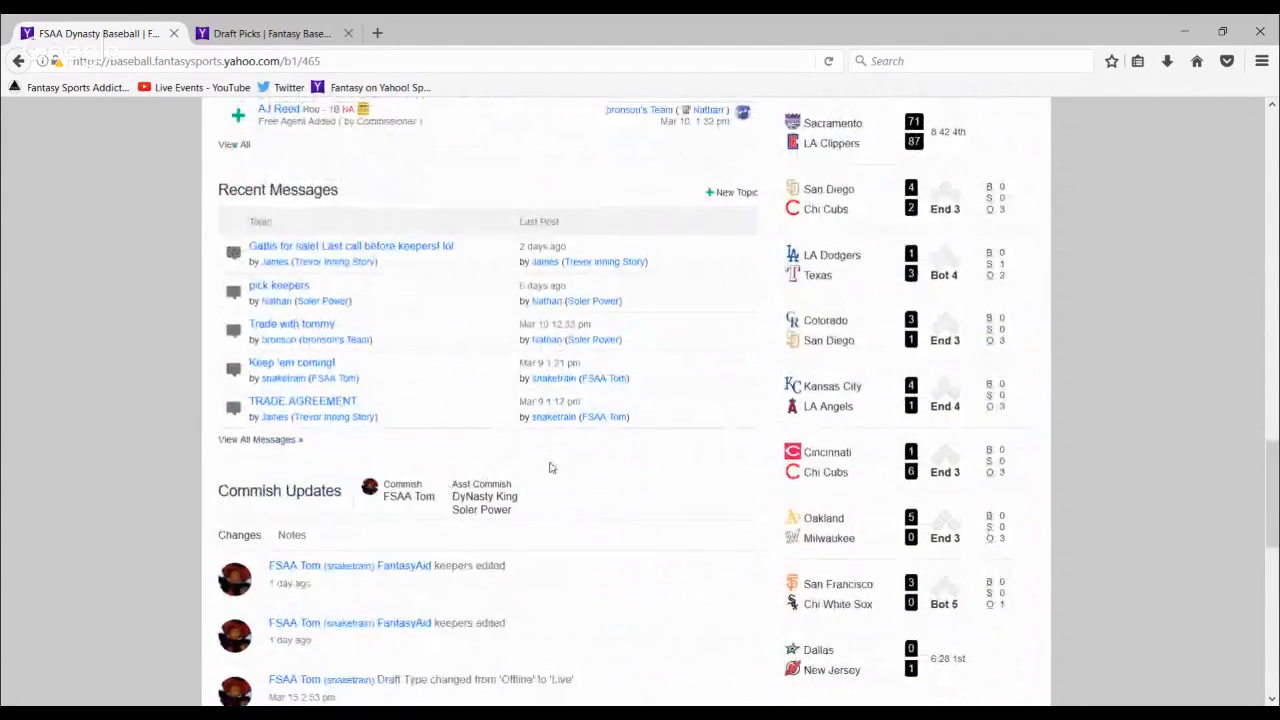
scroll(549, 467, "up", 20)
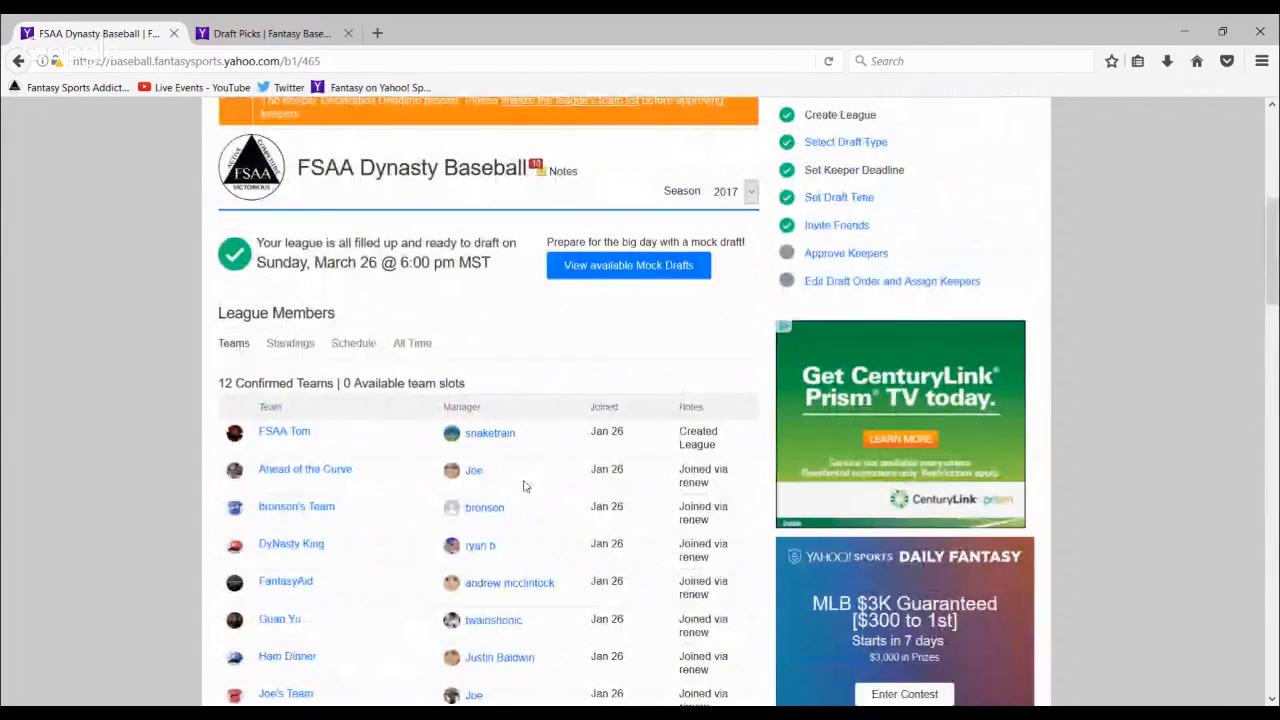
scroll(524, 486, "down", 18)
scroll(527, 484, "down", 7)
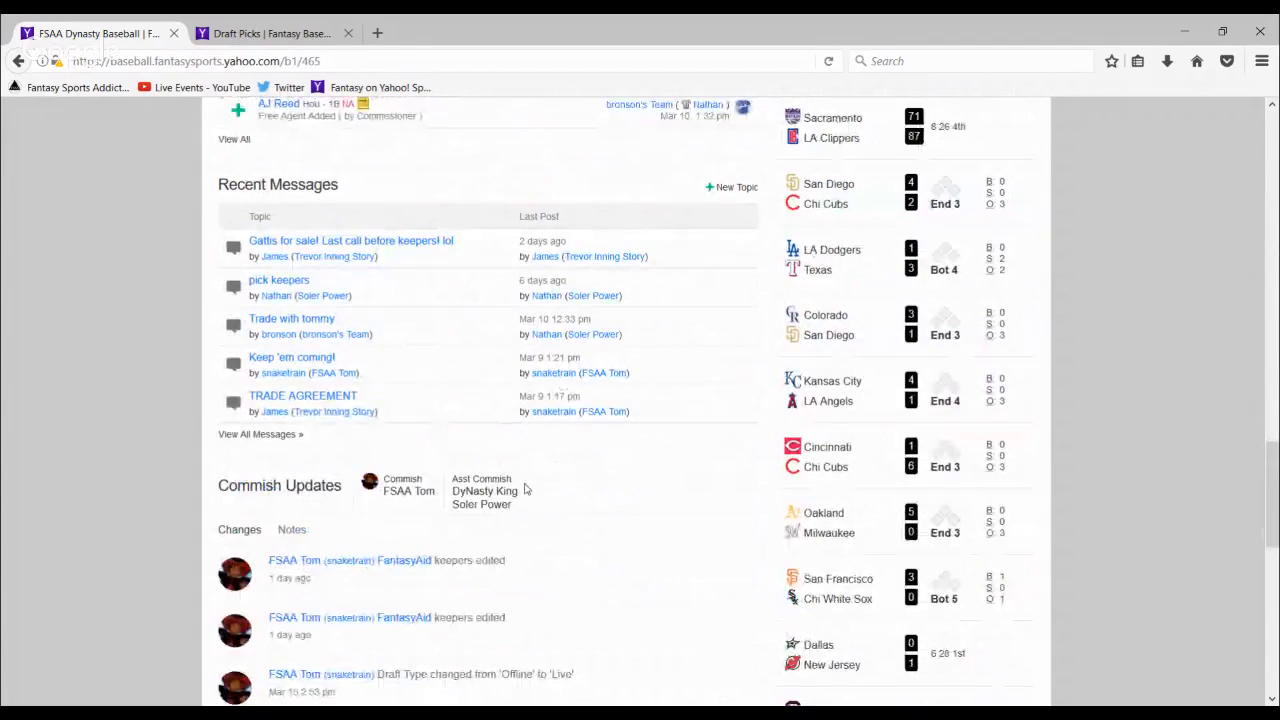
scroll(435, 427, "up", 3)
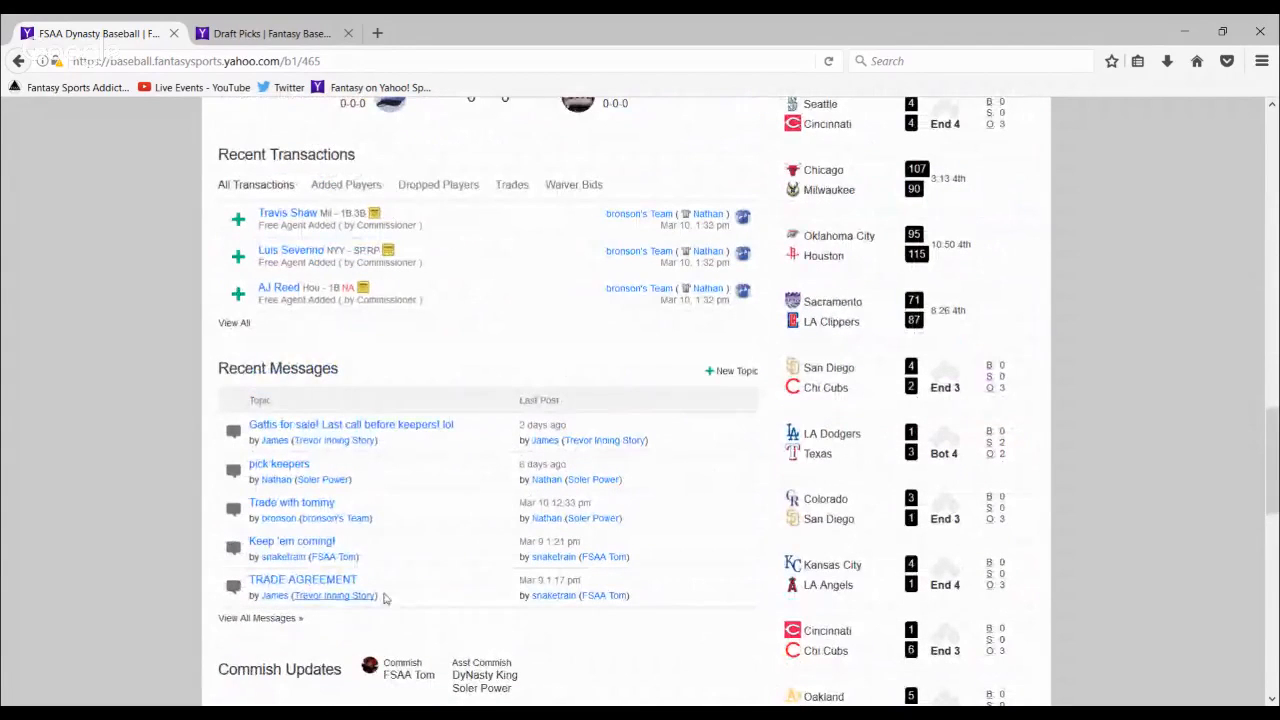
scroll(474, 566, "up", 6)
scroll(474, 566, "up", 20)
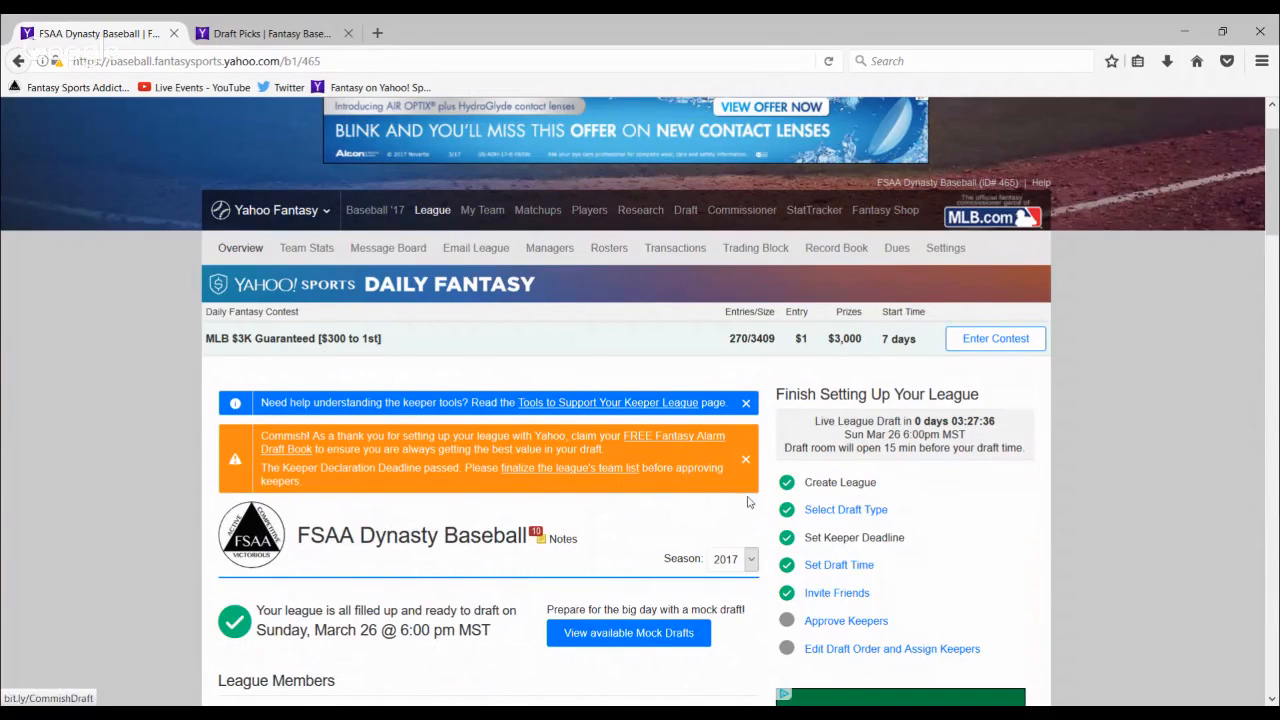
Open the Edit Keeper Settings tool from the league's commissioner tools
left_click(852, 650)
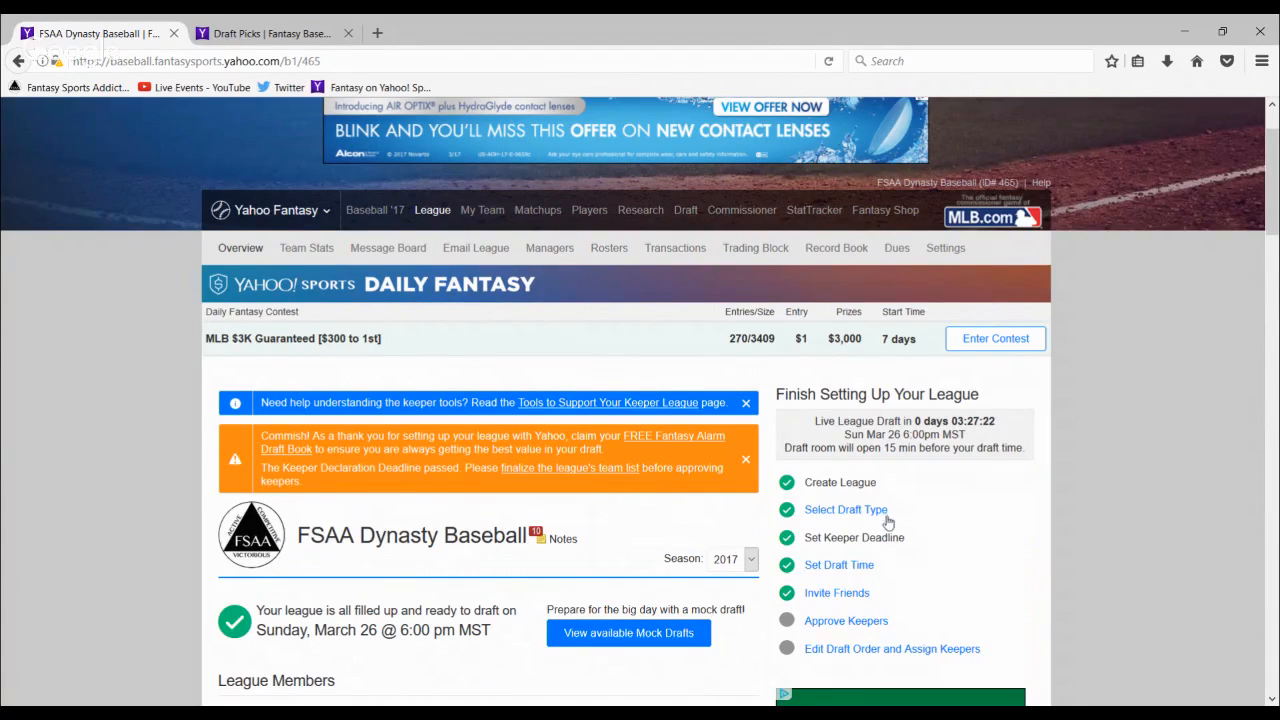
left_click(753, 217)
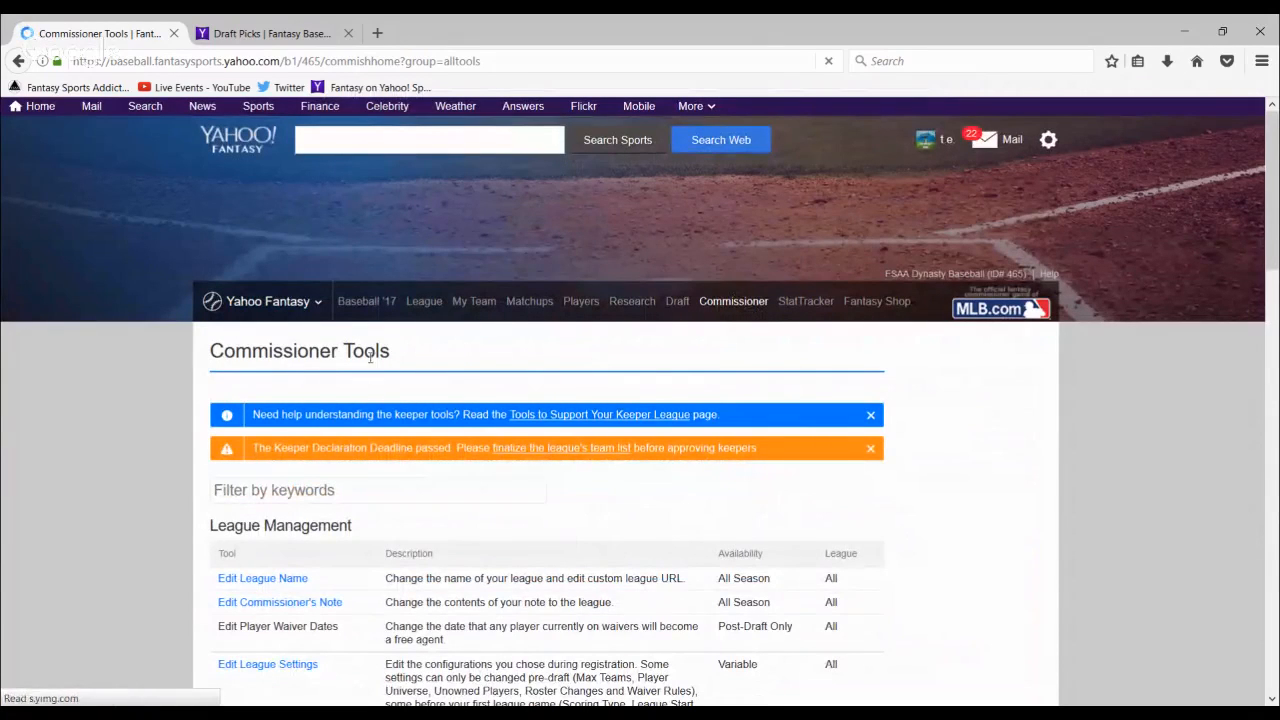
scroll(352, 449, "down", 2)
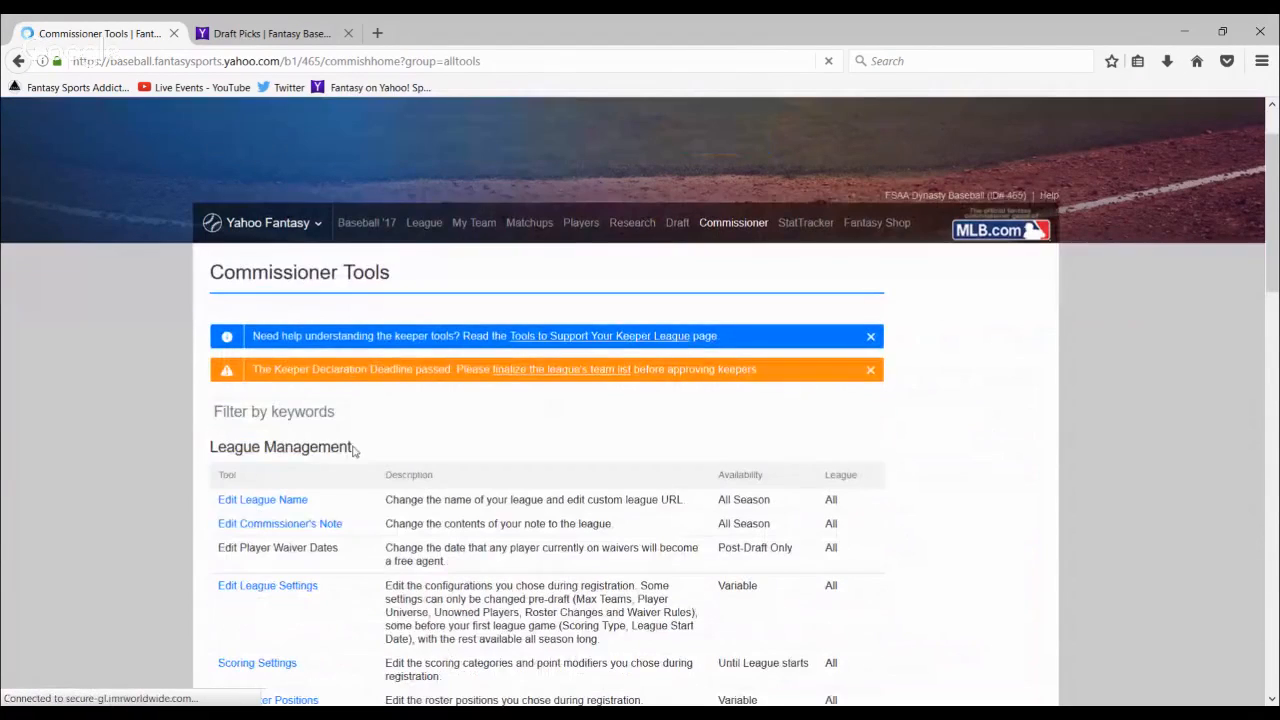
scroll(352, 449, "down", 5)
scroll(353, 450, "down", 5)
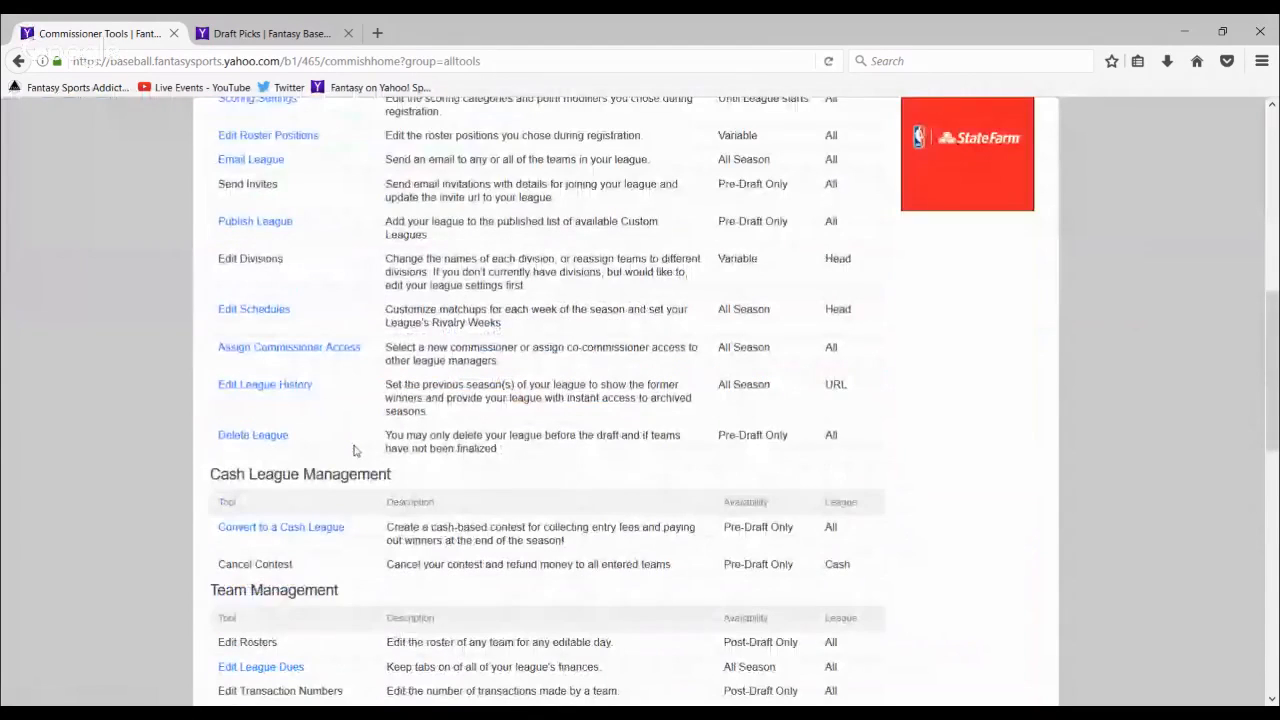
scroll(353, 450, "down", 3)
scroll(354, 450, "down", 3)
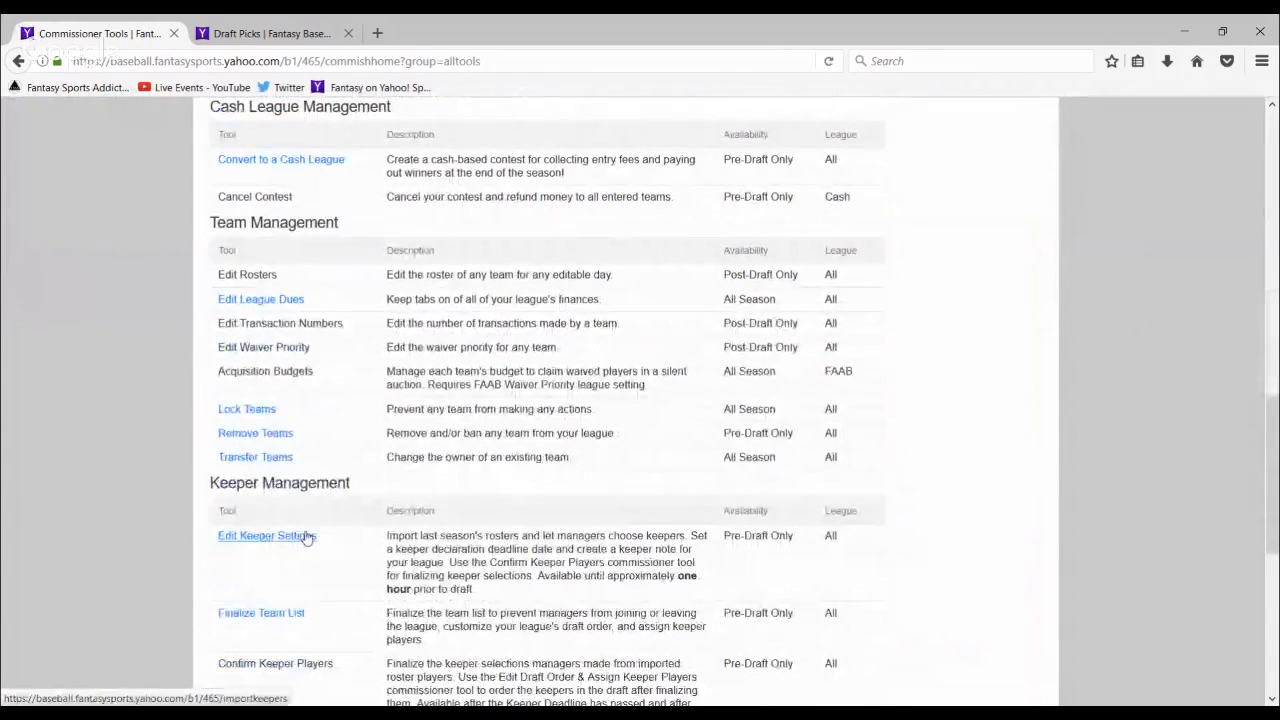
left_click(307, 537)
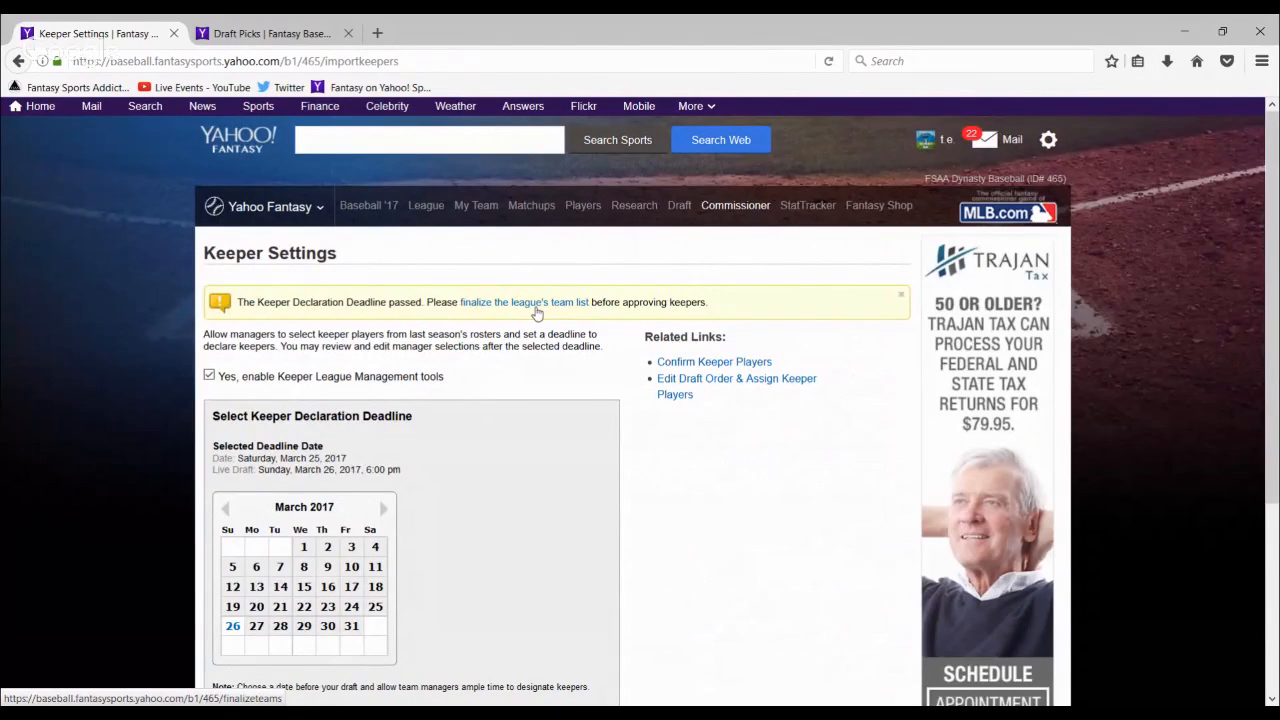
Finalize the league's team list and confirm locking the teams
left_click(536, 303)
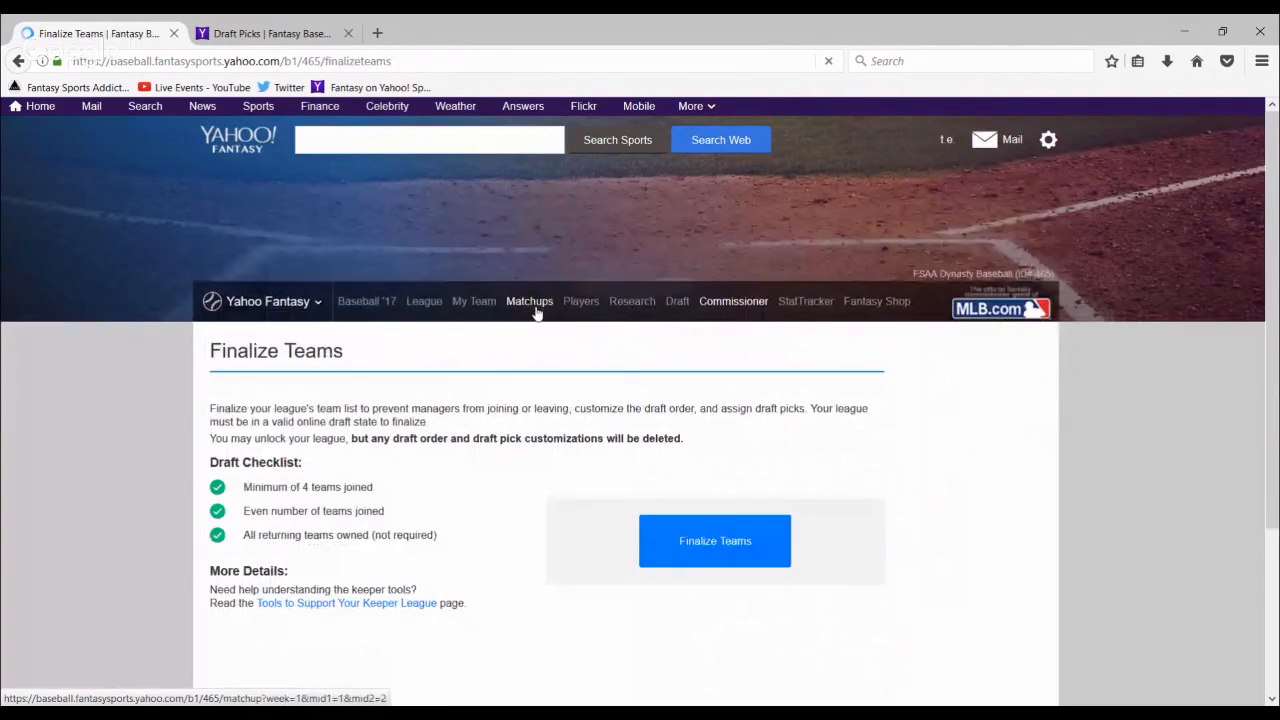
left_click(656, 549)
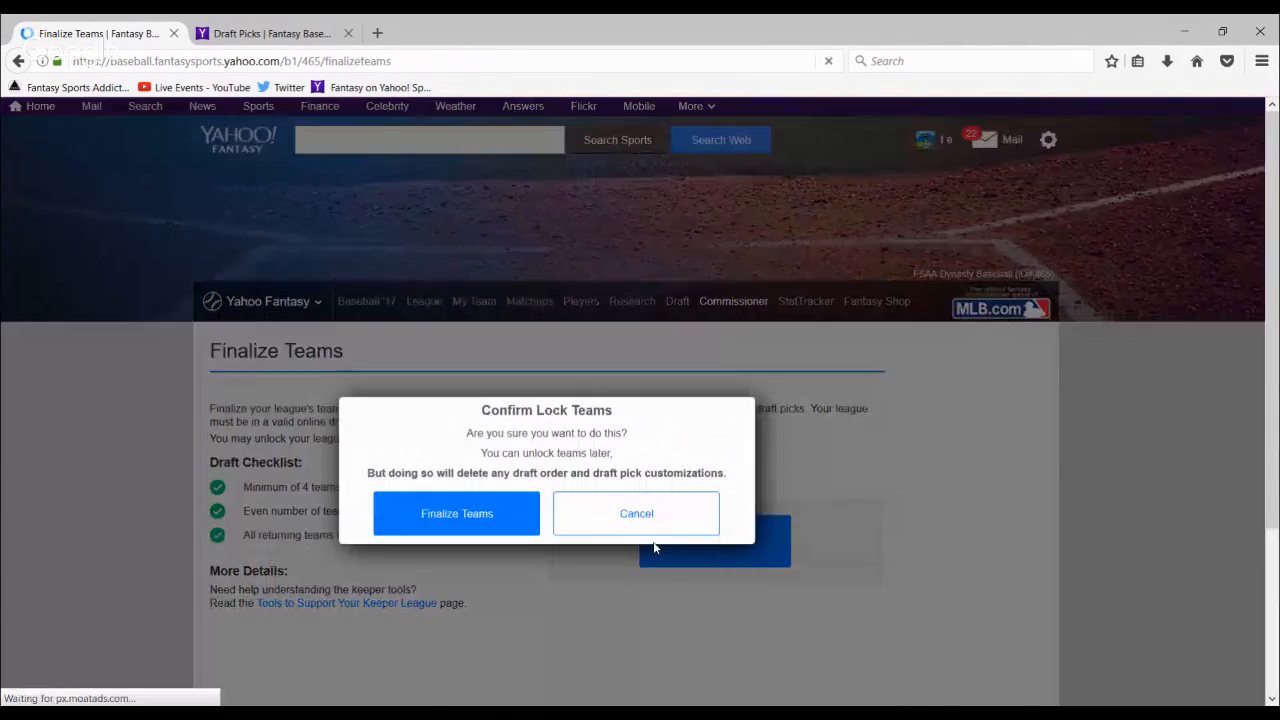
left_click(492, 515)
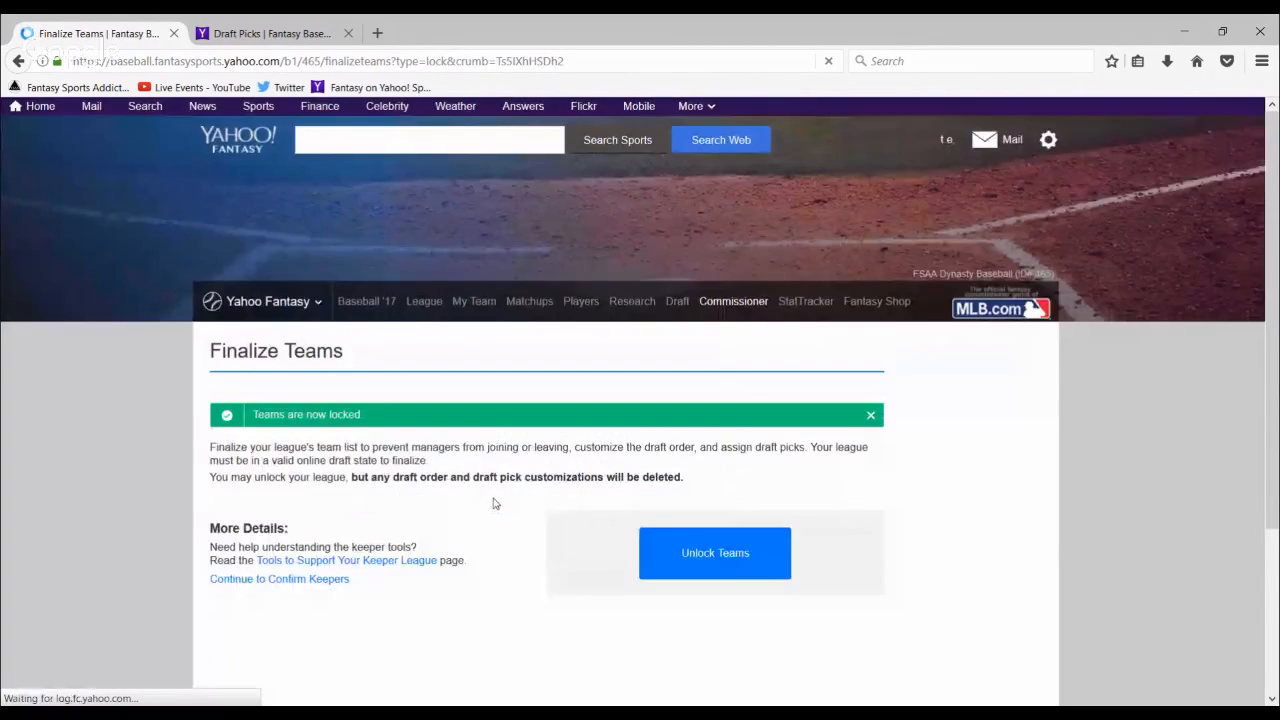
scroll(492, 503, "down", 3)
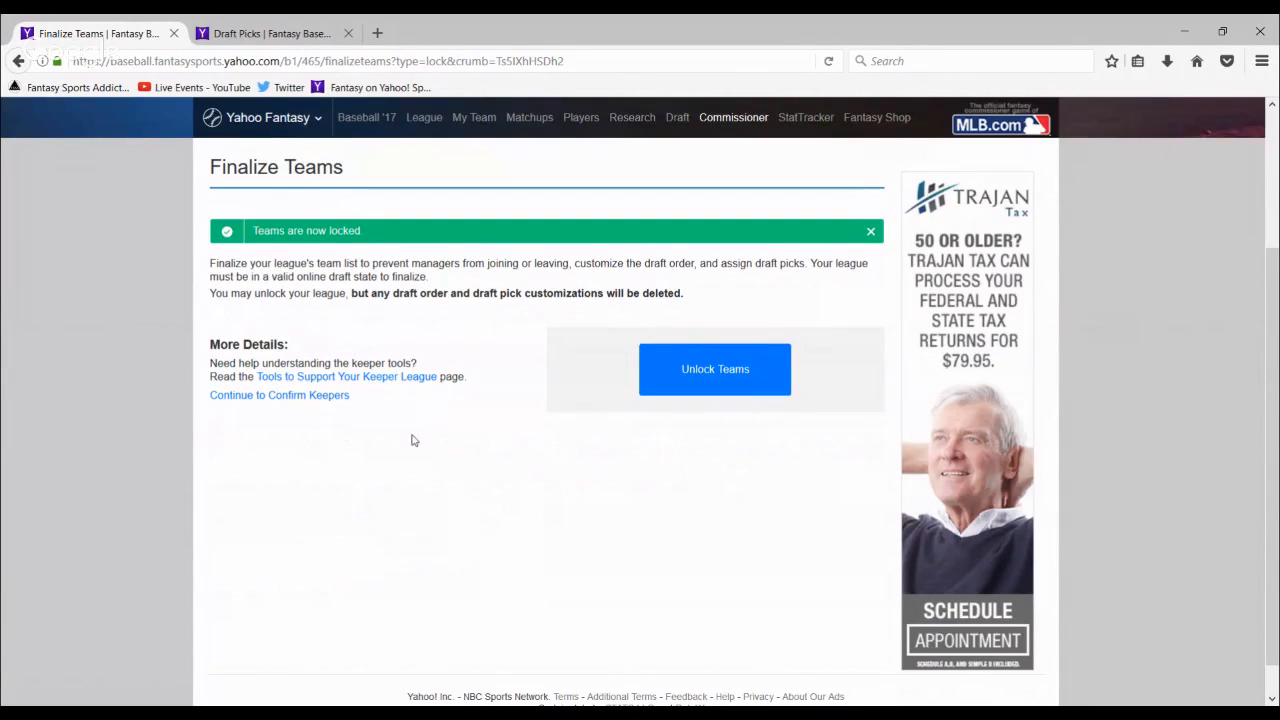
left_click(324, 399)
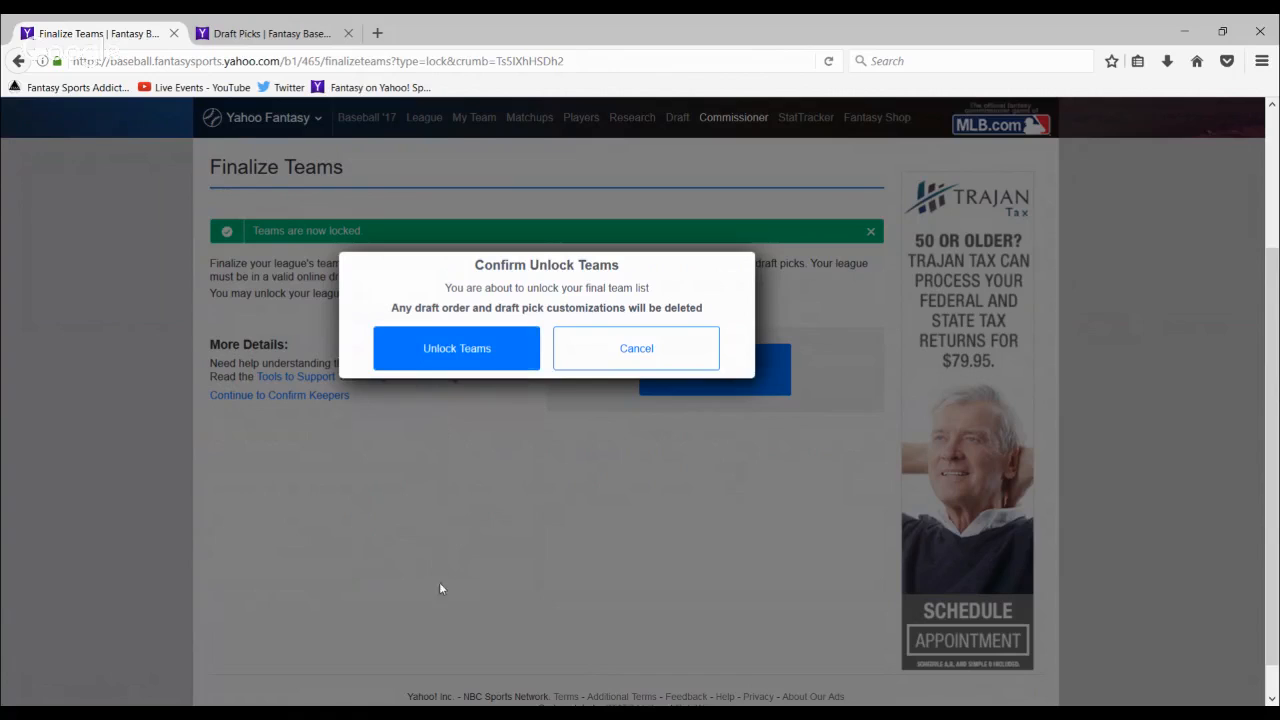
left_click(657, 361)
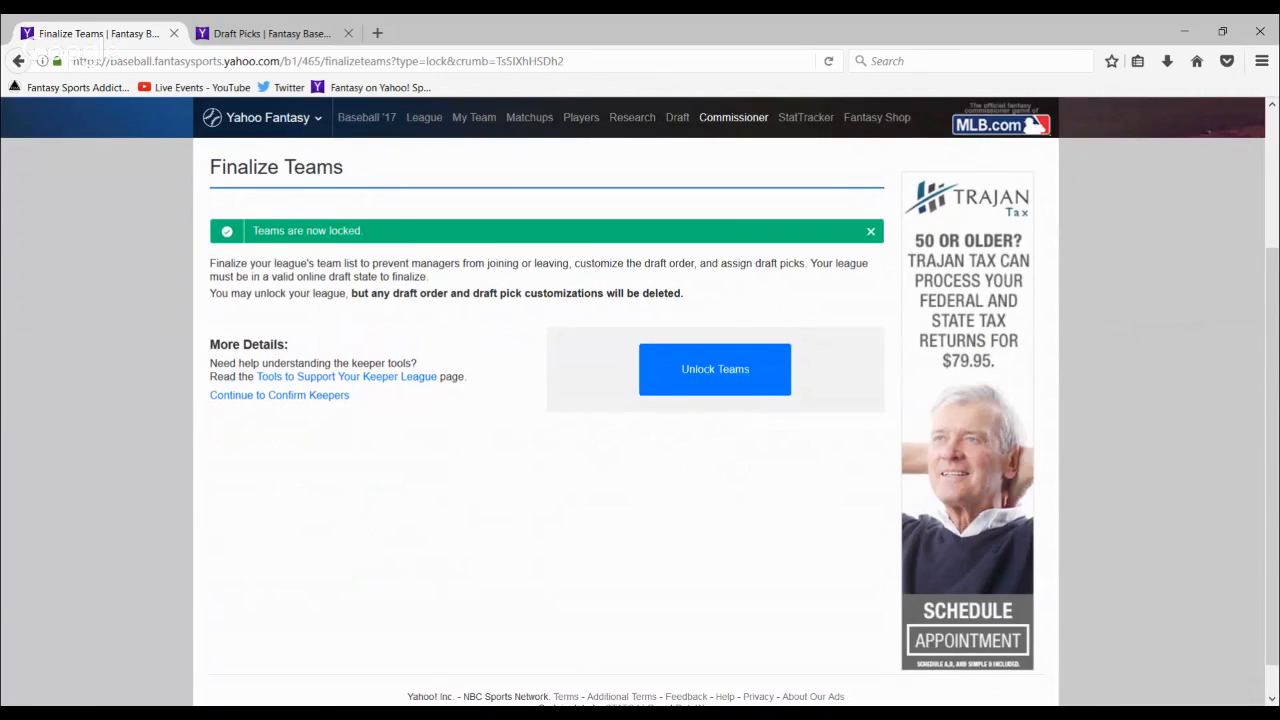
Return to the commissioner tools, check the Keeper Settings page and go back to the tool list
scroll(498, 478, "up", 3)
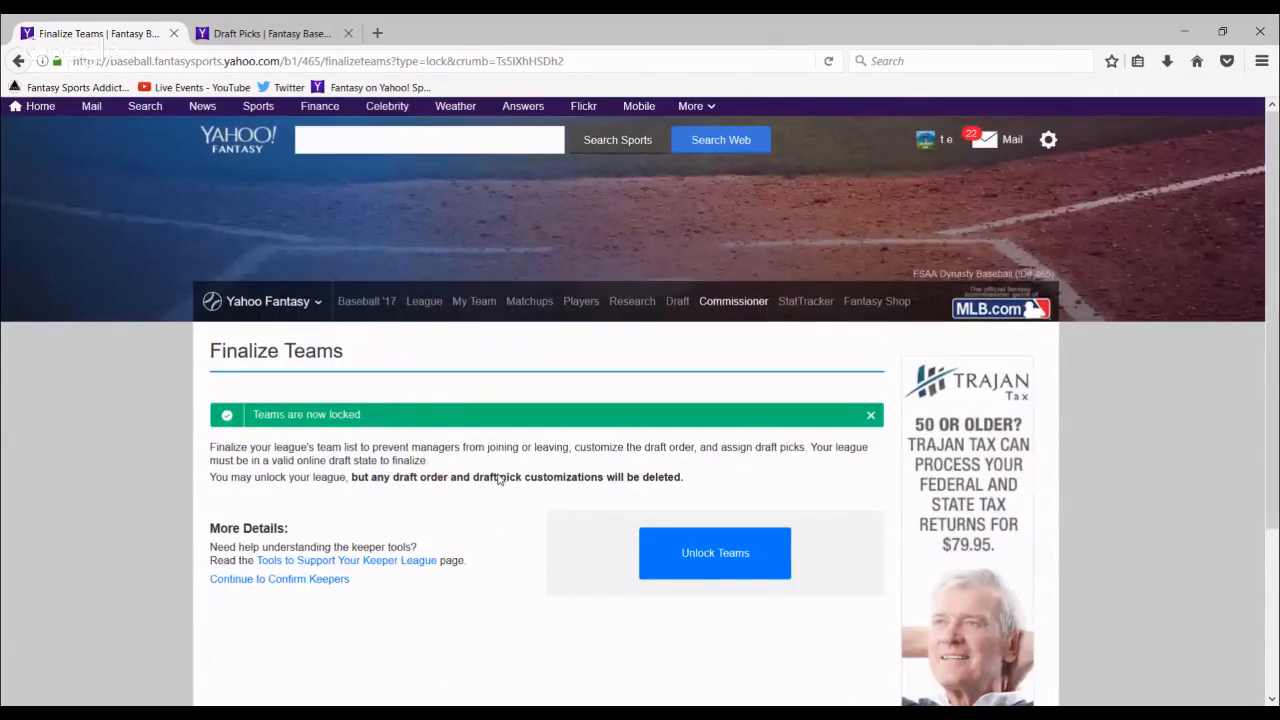
left_click(731, 303)
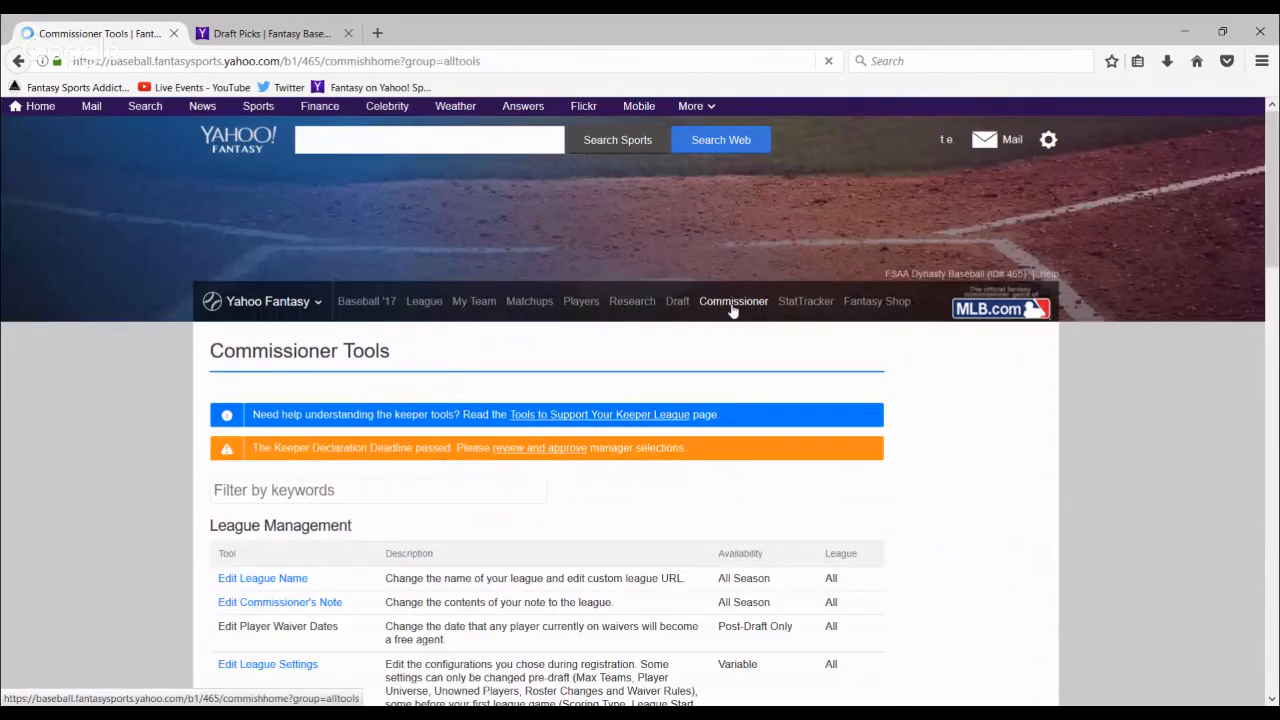
scroll(485, 512, "down", 10)
scroll(484, 512, "down", 3)
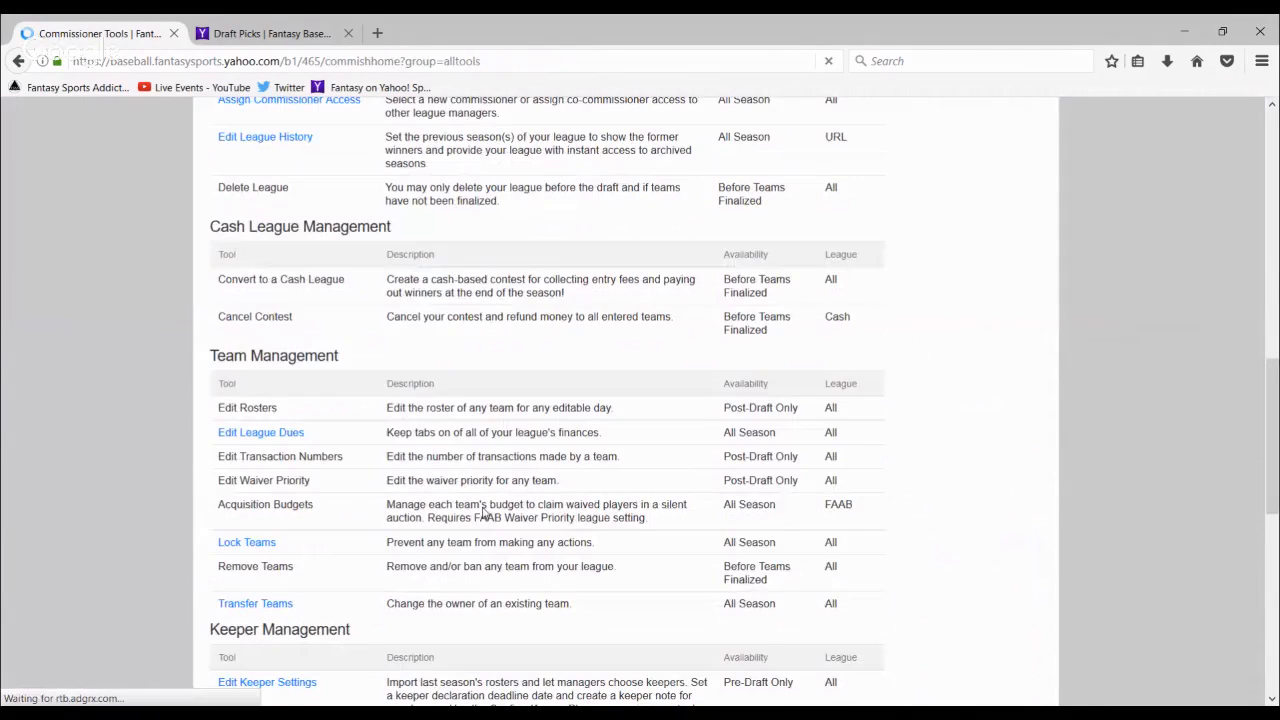
scroll(484, 512, "down", 5)
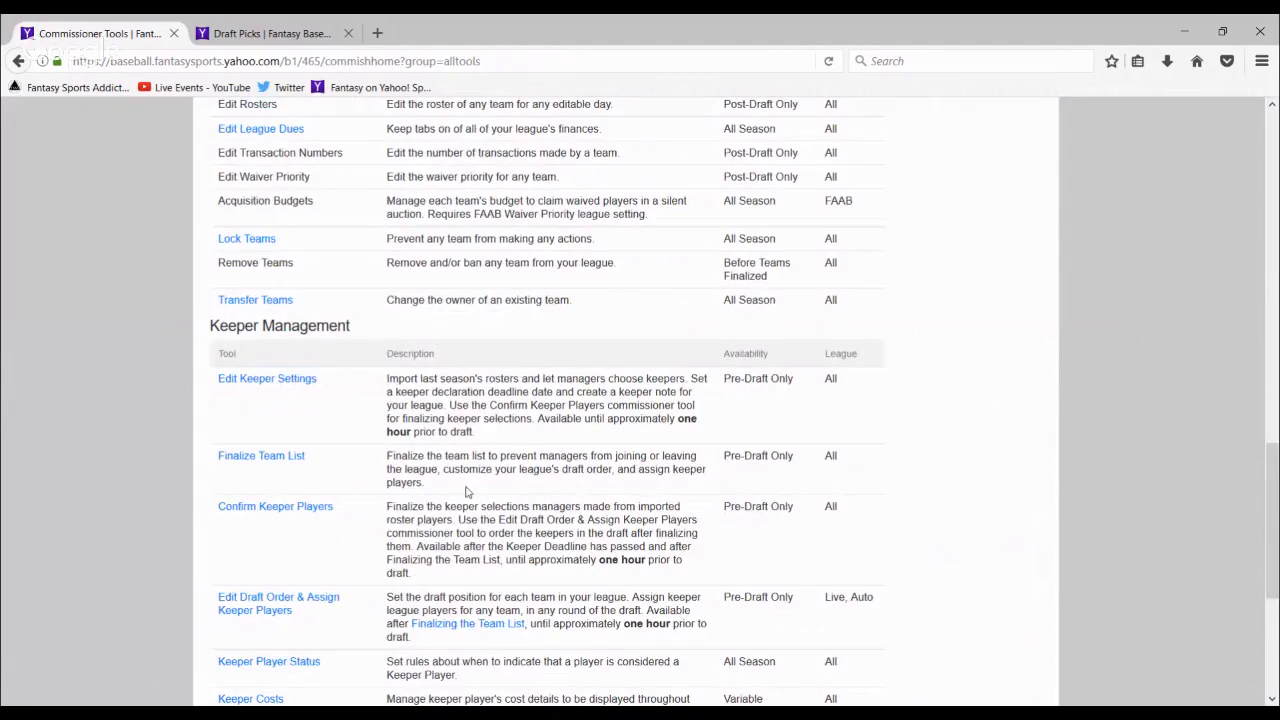
left_click(303, 380)
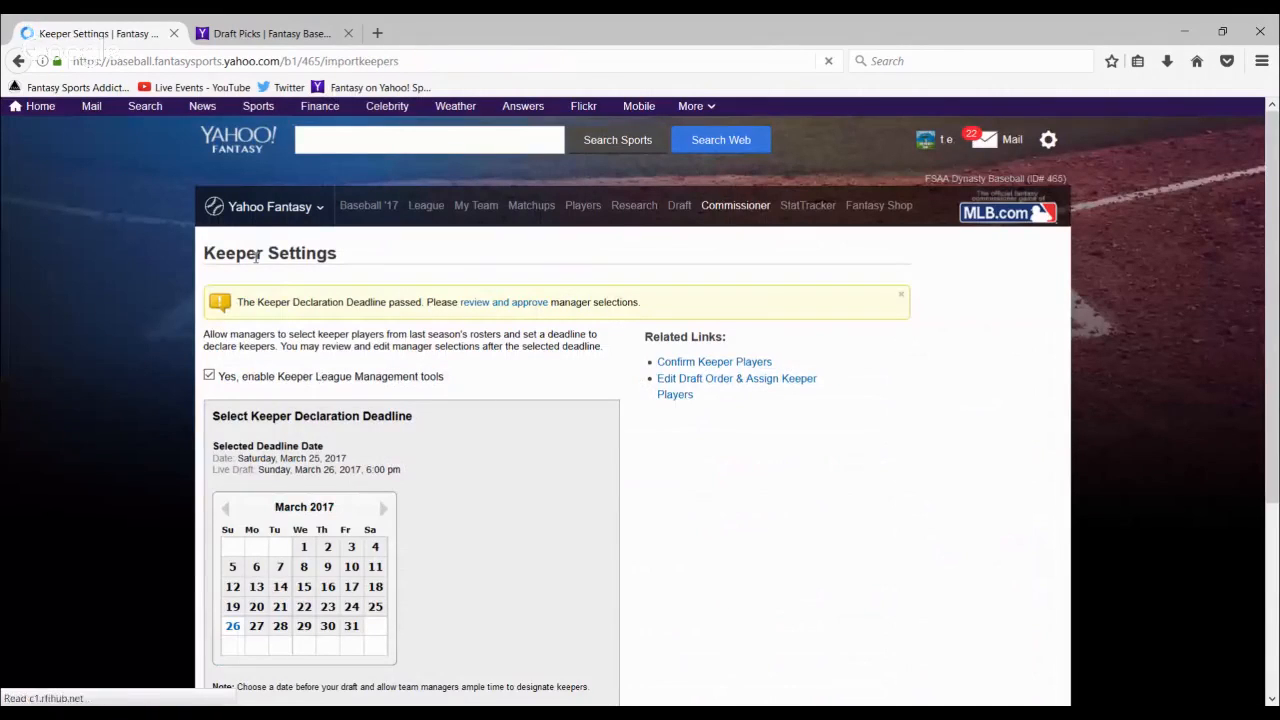
left_click(19, 62)
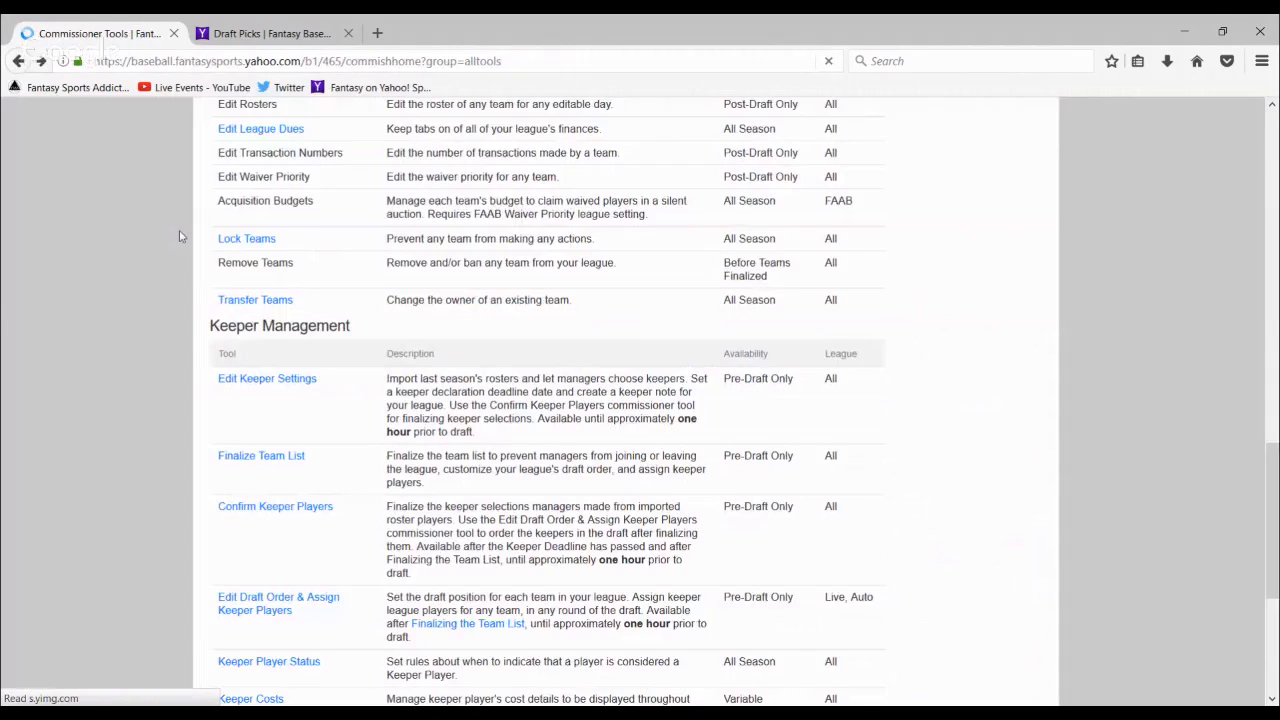
Look through the commissioner tools down to Keeper Management and reopen the keeper settings
scroll(262, 254, "up", 10)
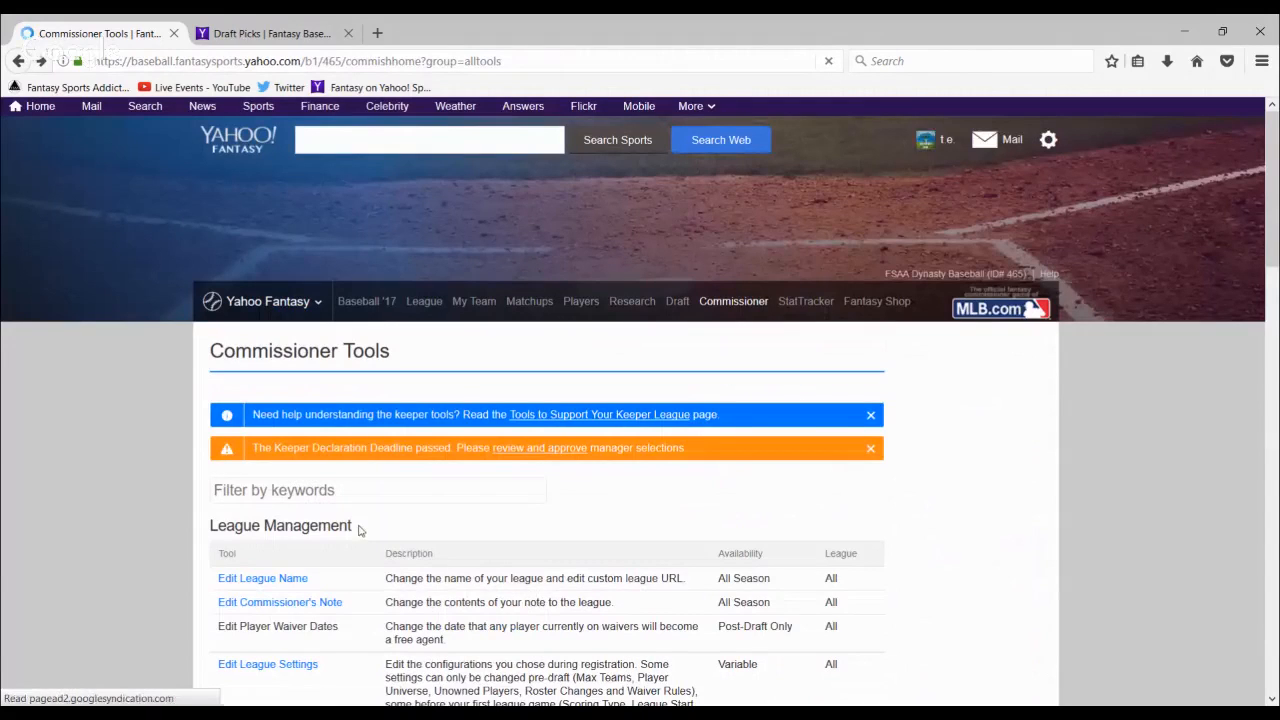
scroll(360, 531, "down", 1)
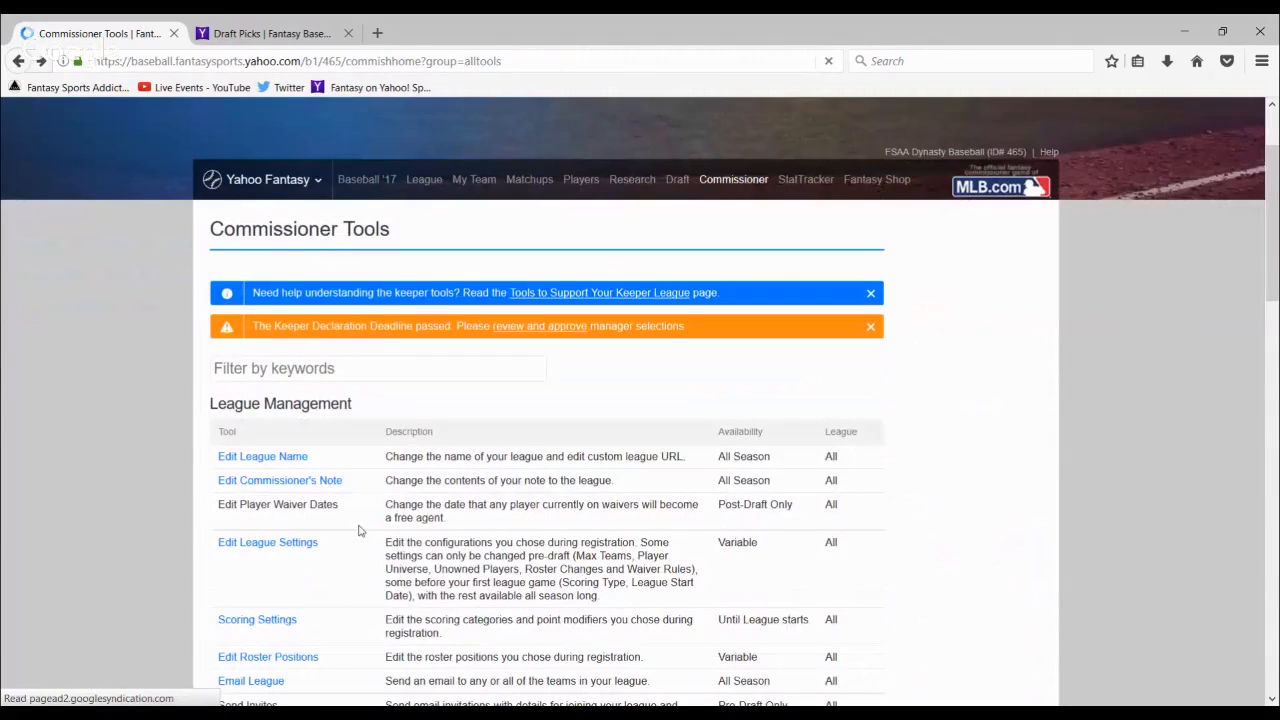
scroll(360, 531, "down", 2)
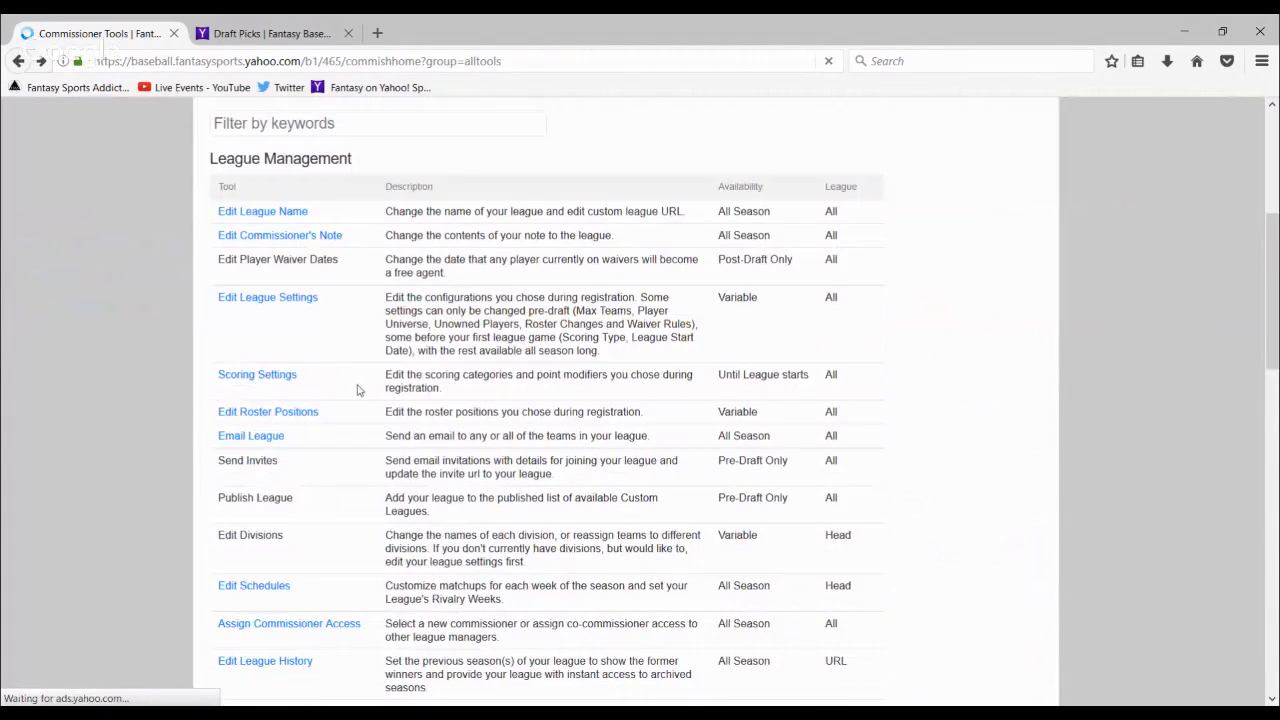
scroll(340, 375, "down", 3)
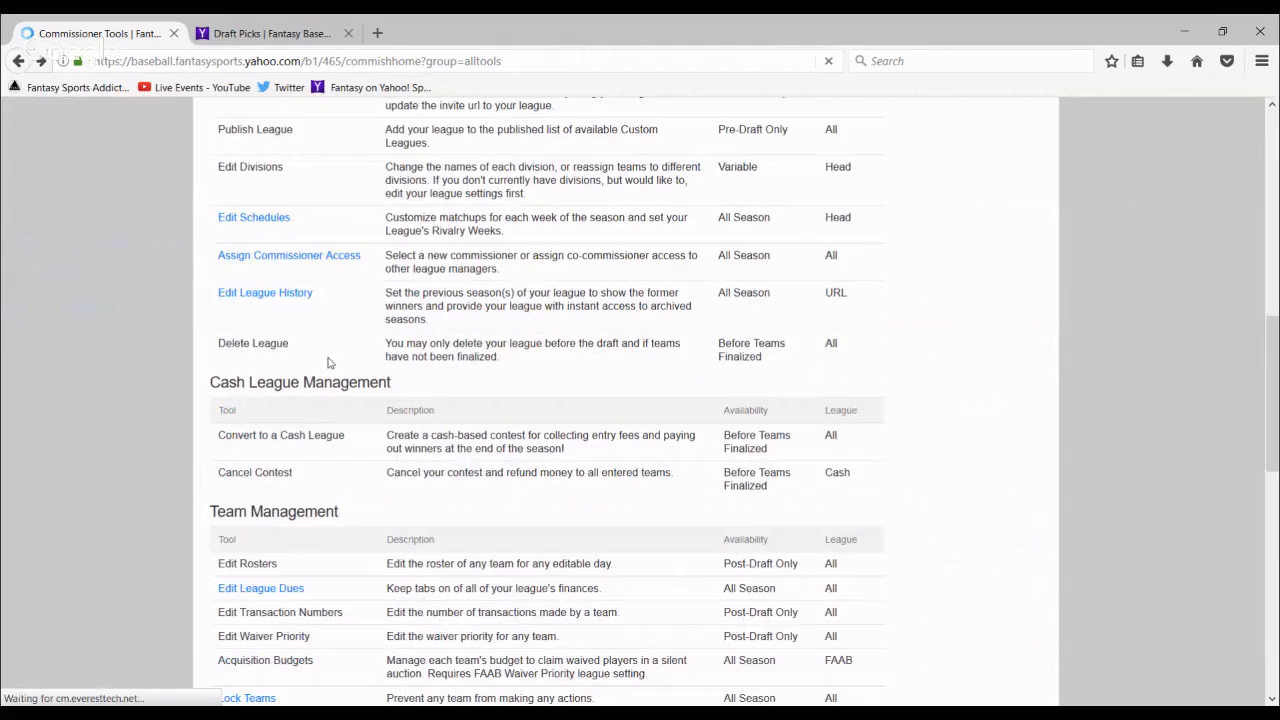
scroll(345, 318, "down", 2)
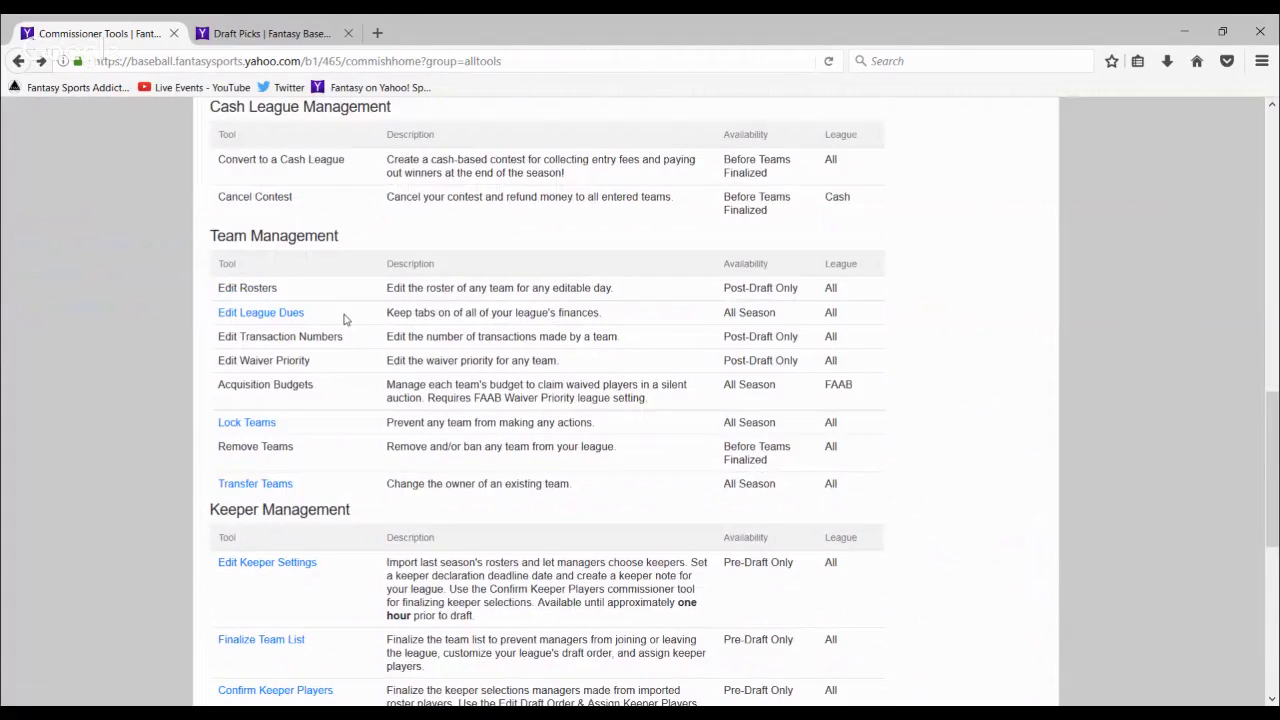
scroll(343, 318, "down", 2)
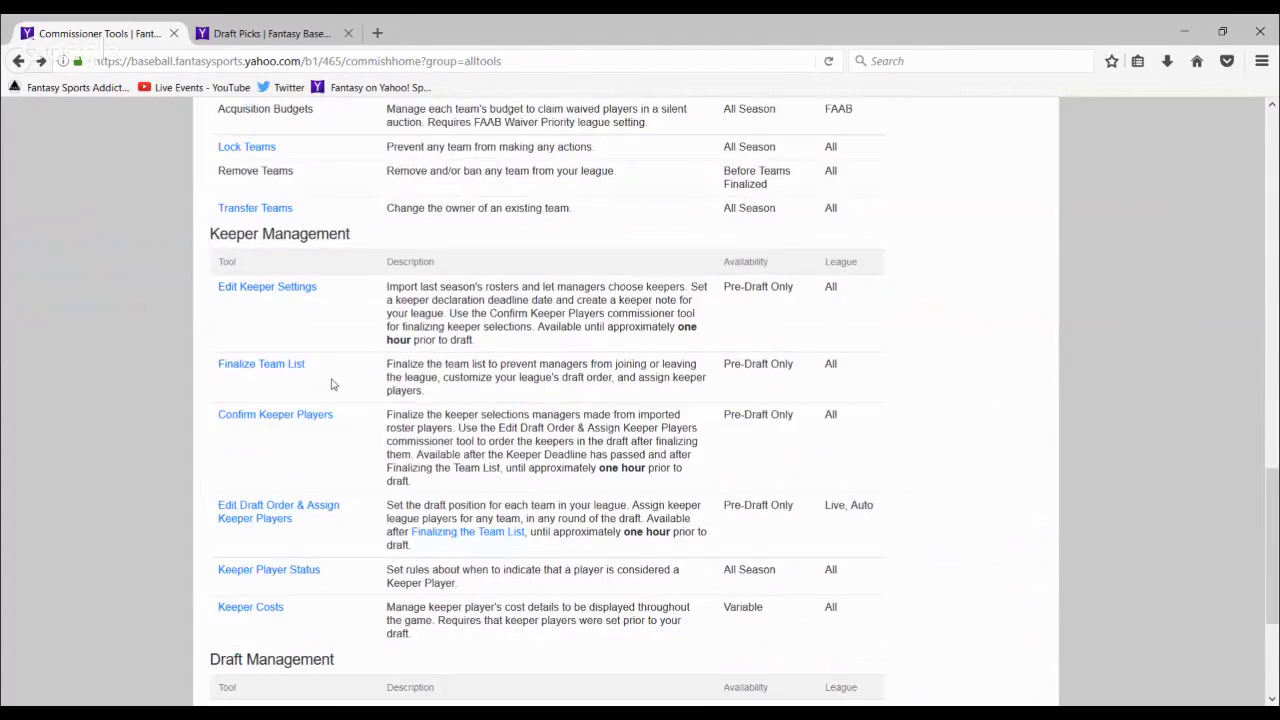
left_click(300, 292)
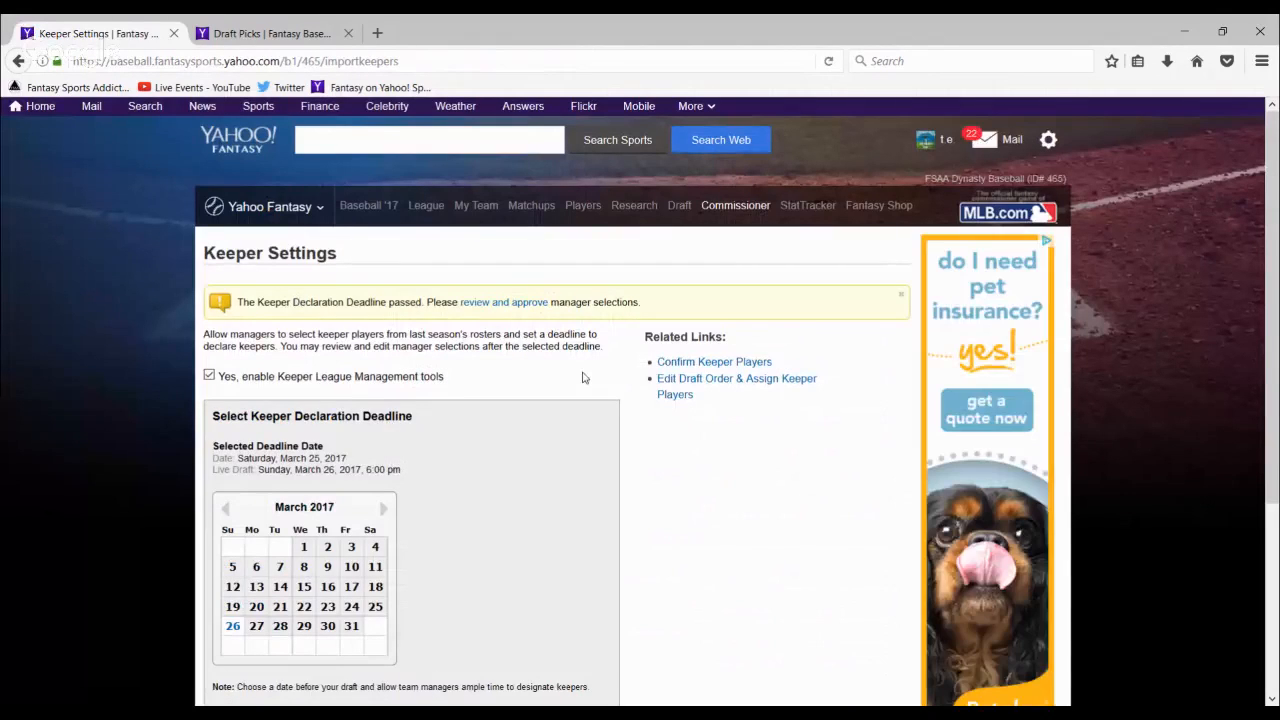
Open the review and approval page for manager selections and examine the keepers and non-keepers of the first three teams
left_click(529, 310)
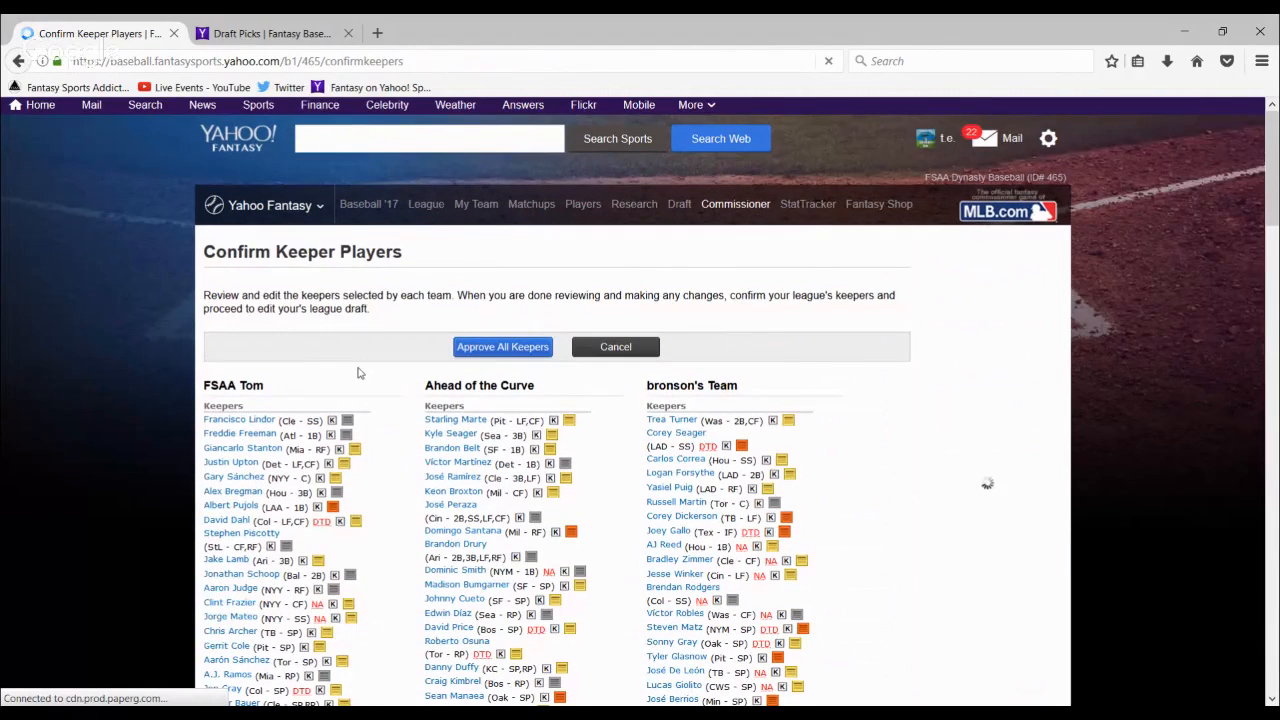
scroll(360, 373, "down", 3)
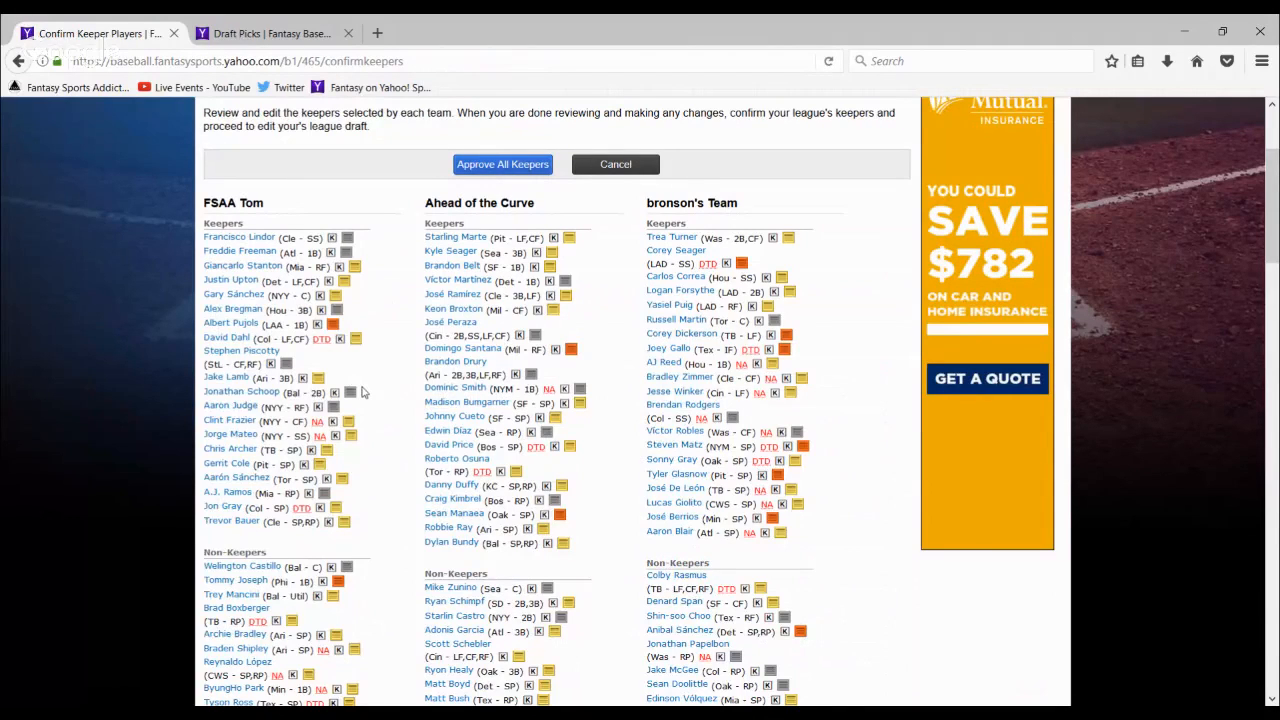
scroll(362, 392, "down", 2)
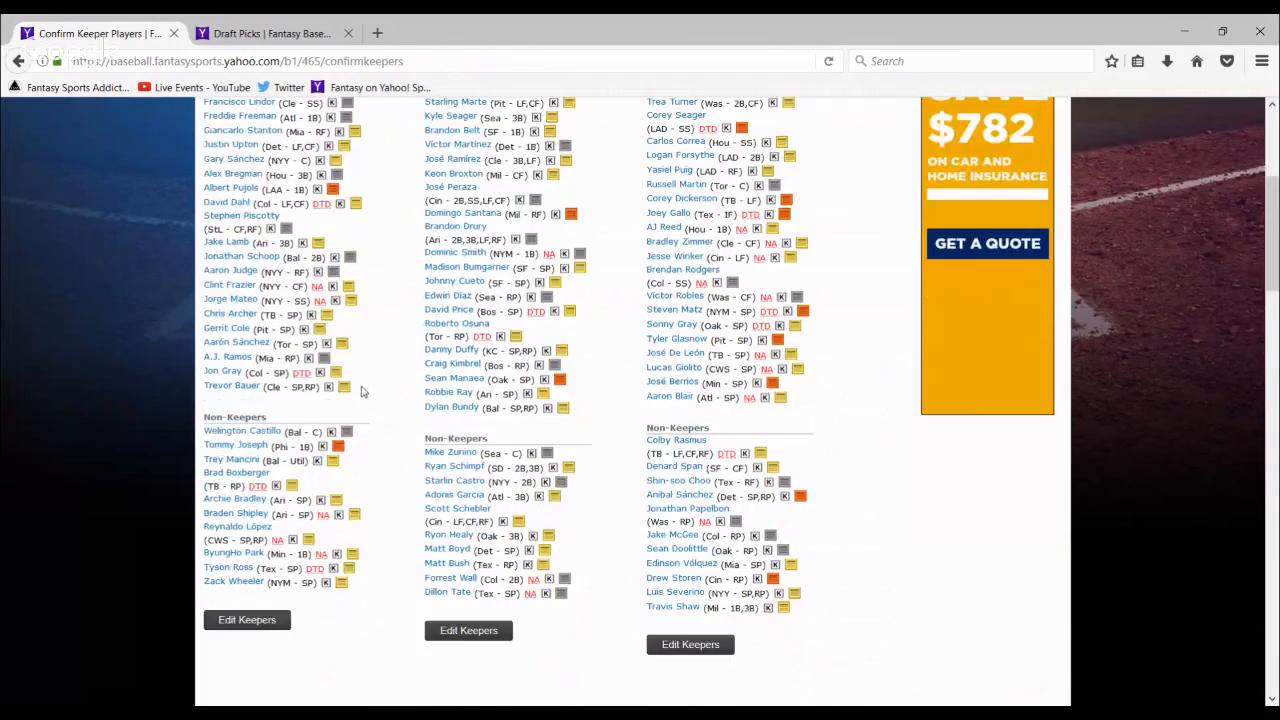
scroll(385, 437, "down", 1)
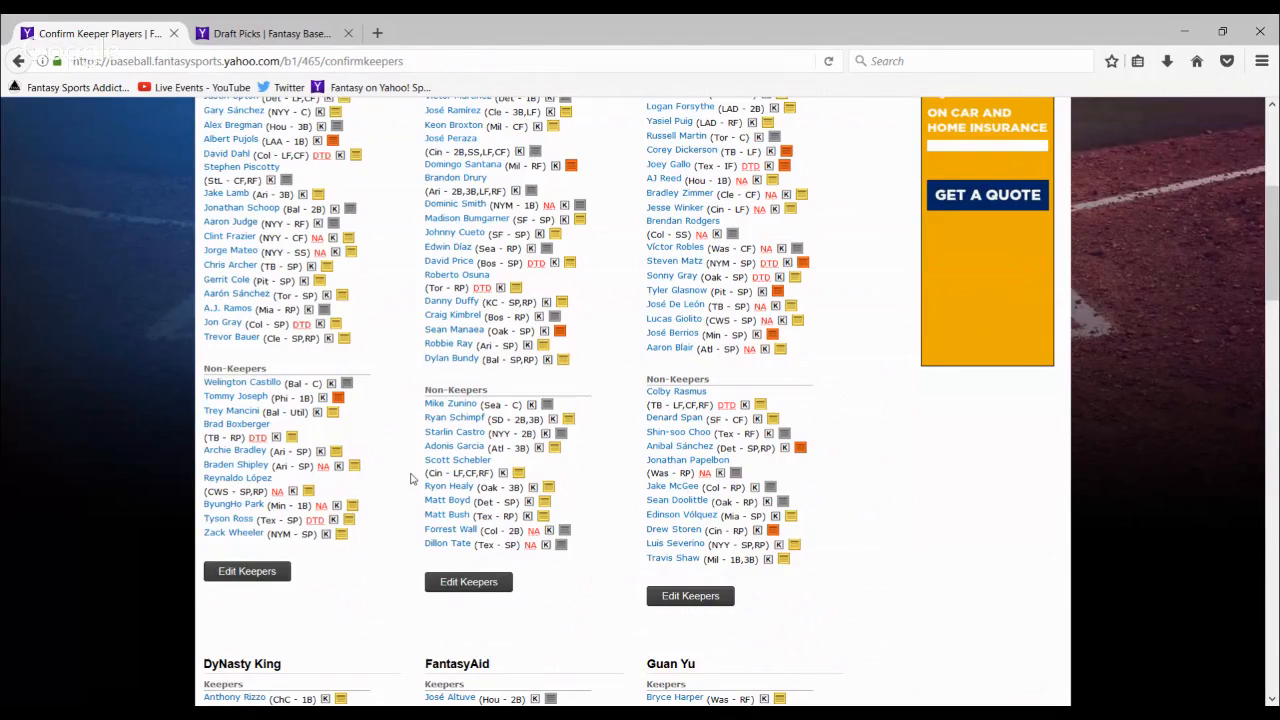
scroll(417, 461, "up", 1)
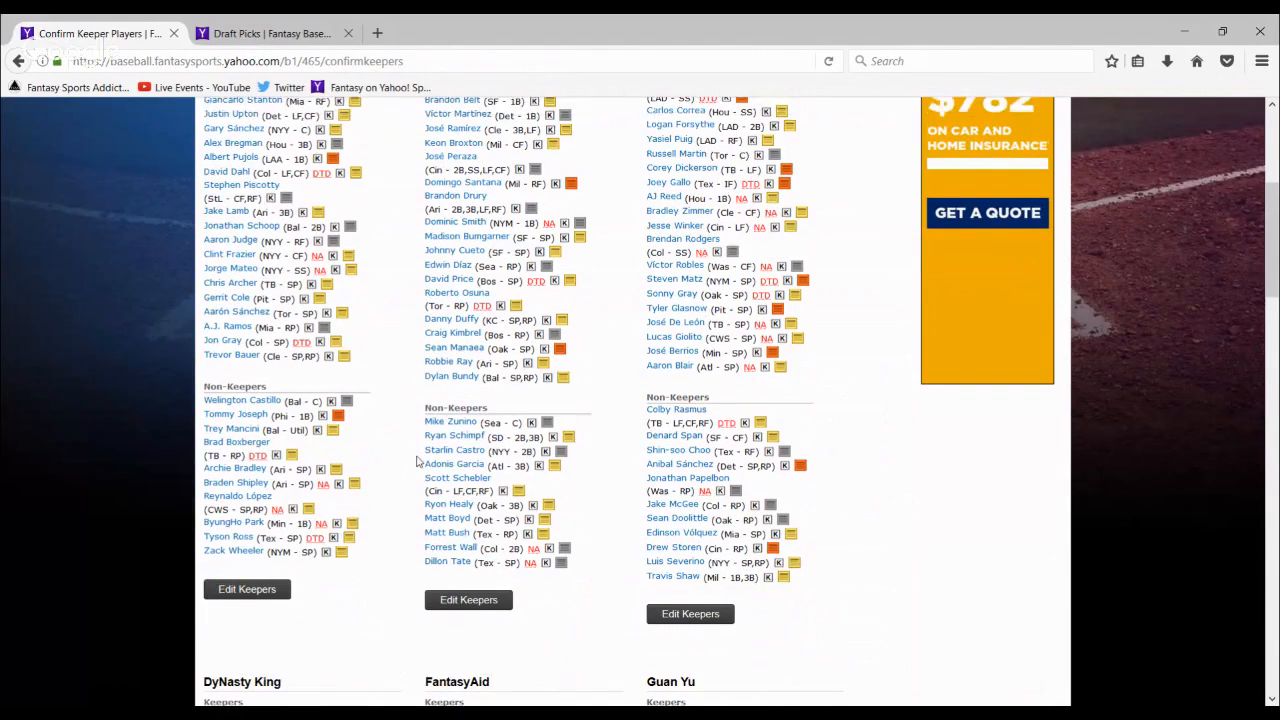
scroll(417, 461, "down", 3)
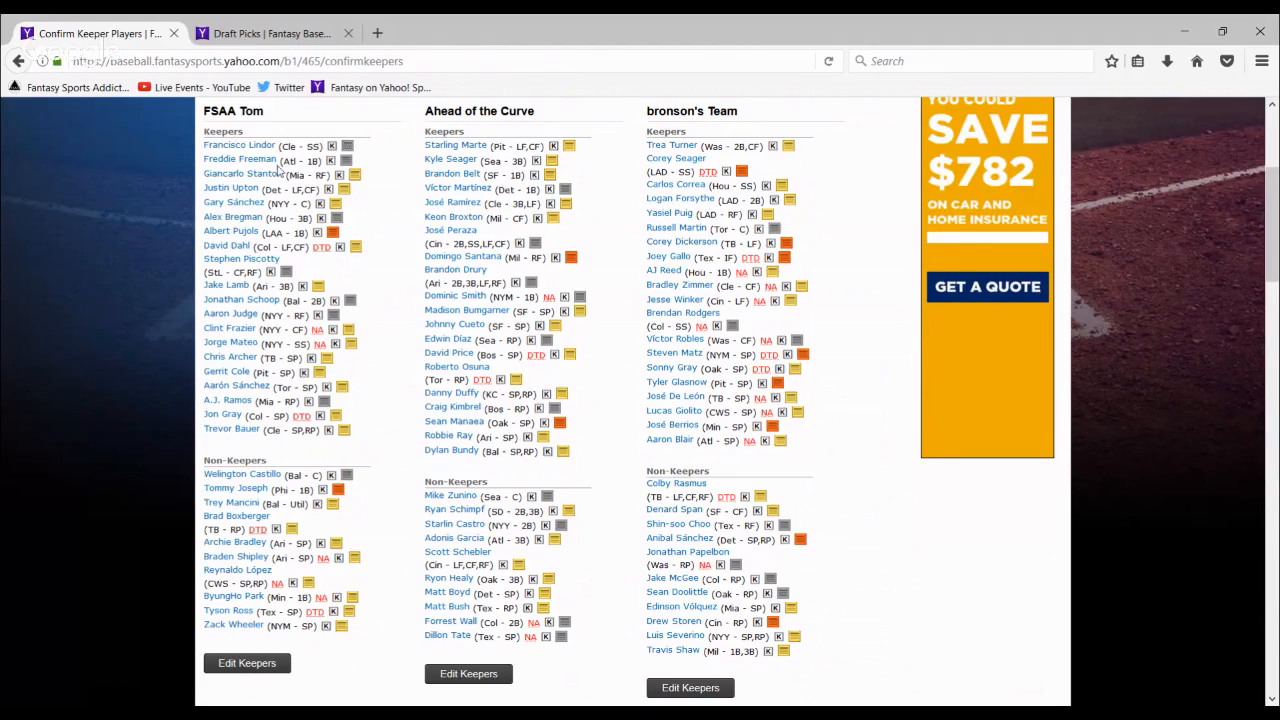
scroll(357, 259, "down", 1)
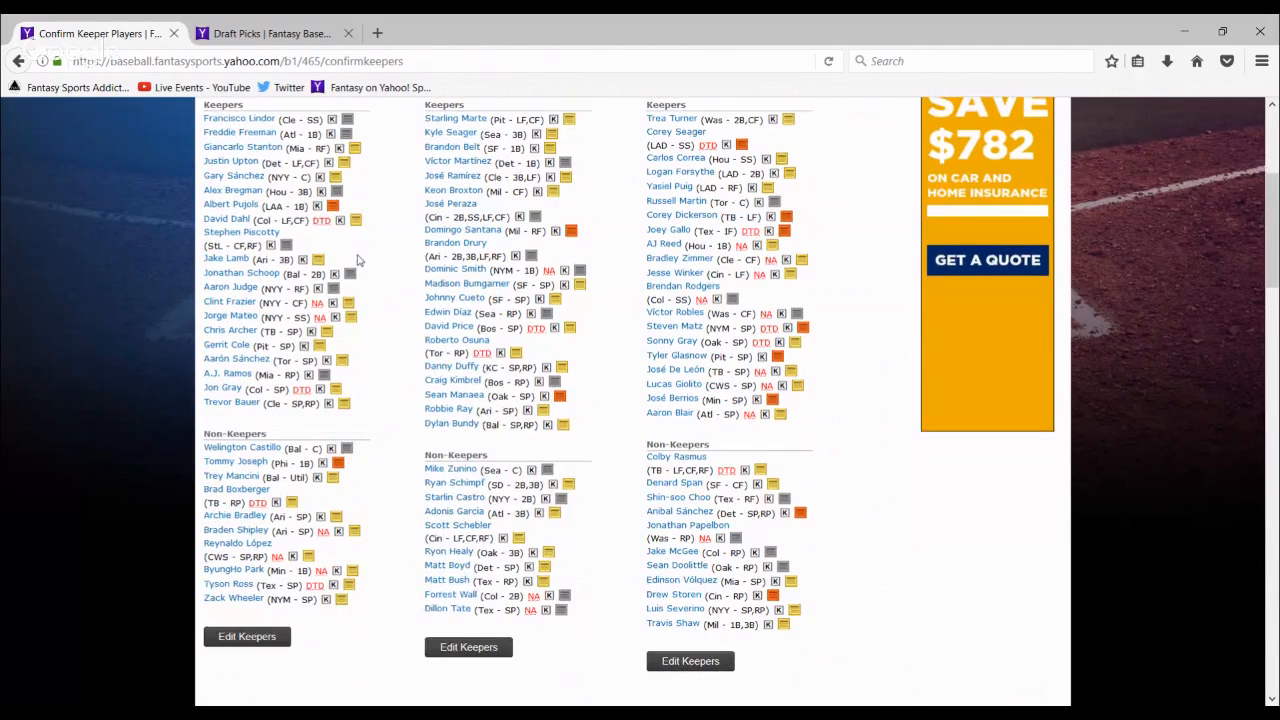
Review the remaining teams' keeper lists through Trevor Inning Story and approve all keepers
scroll(389, 251, "down", 5)
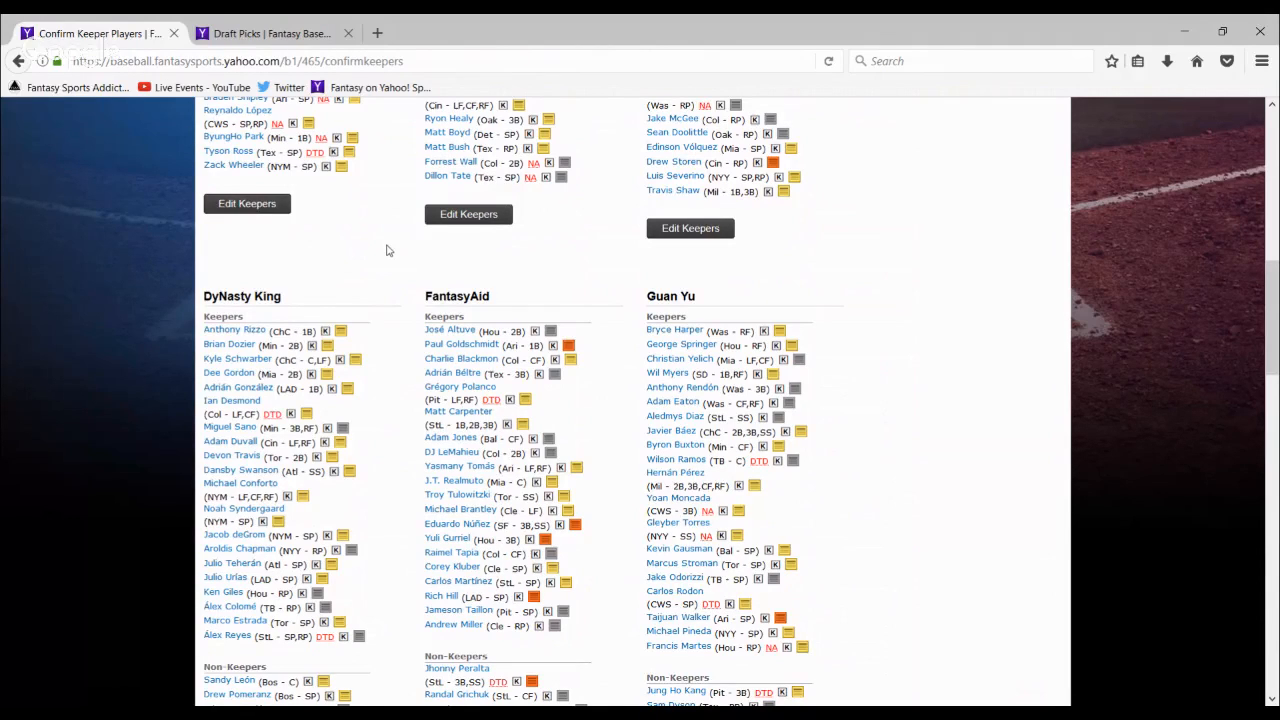
scroll(417, 261, "down", 2)
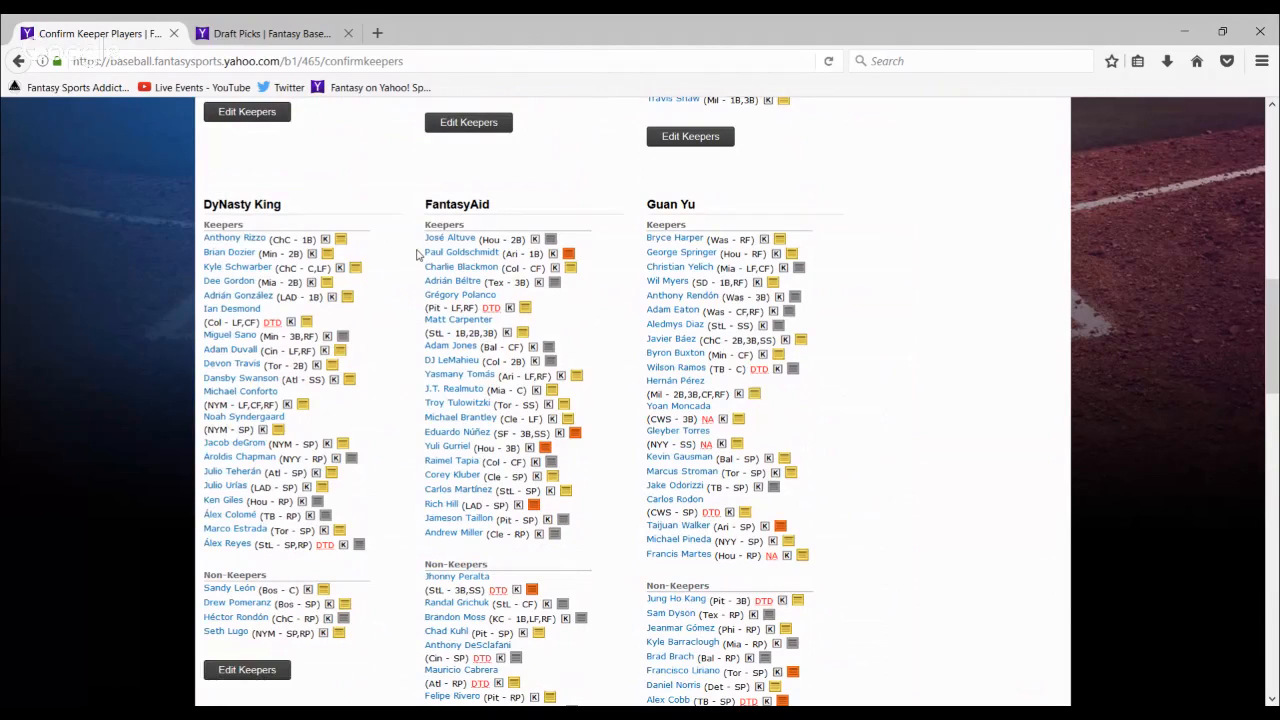
scroll(417, 254, "down", 1)
scroll(417, 254, "down", 2)
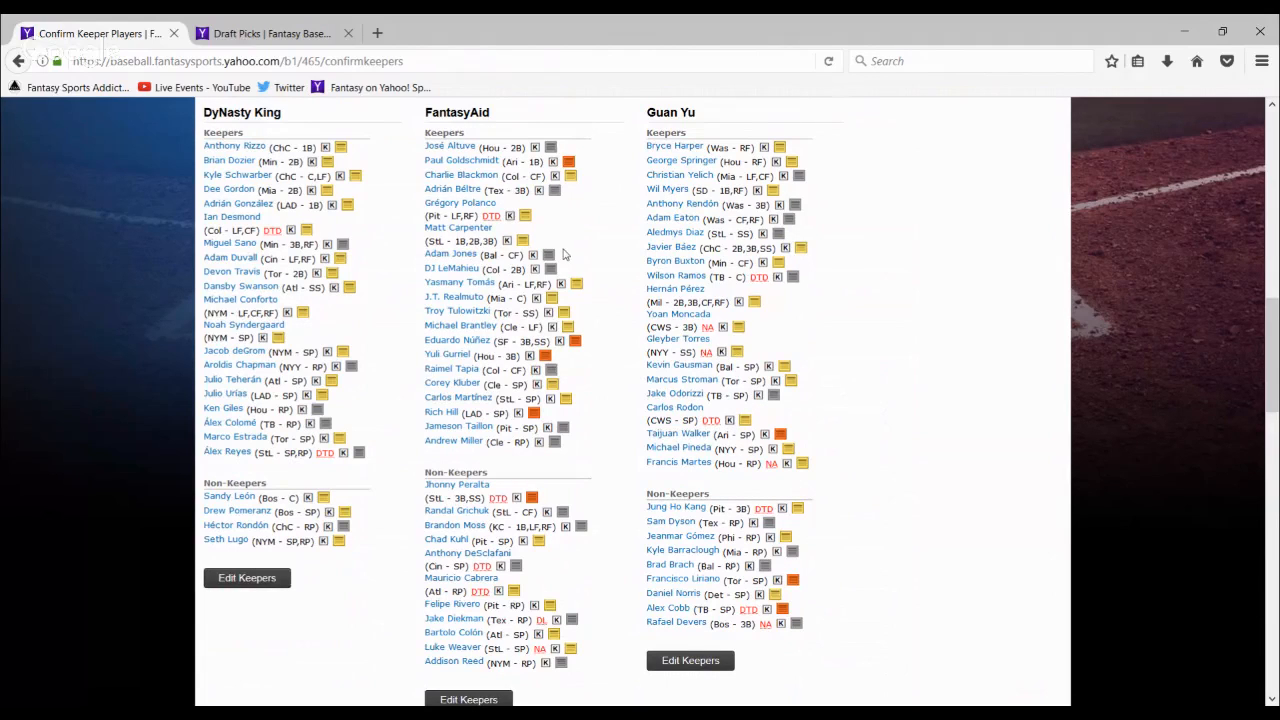
scroll(563, 254, "down", 5)
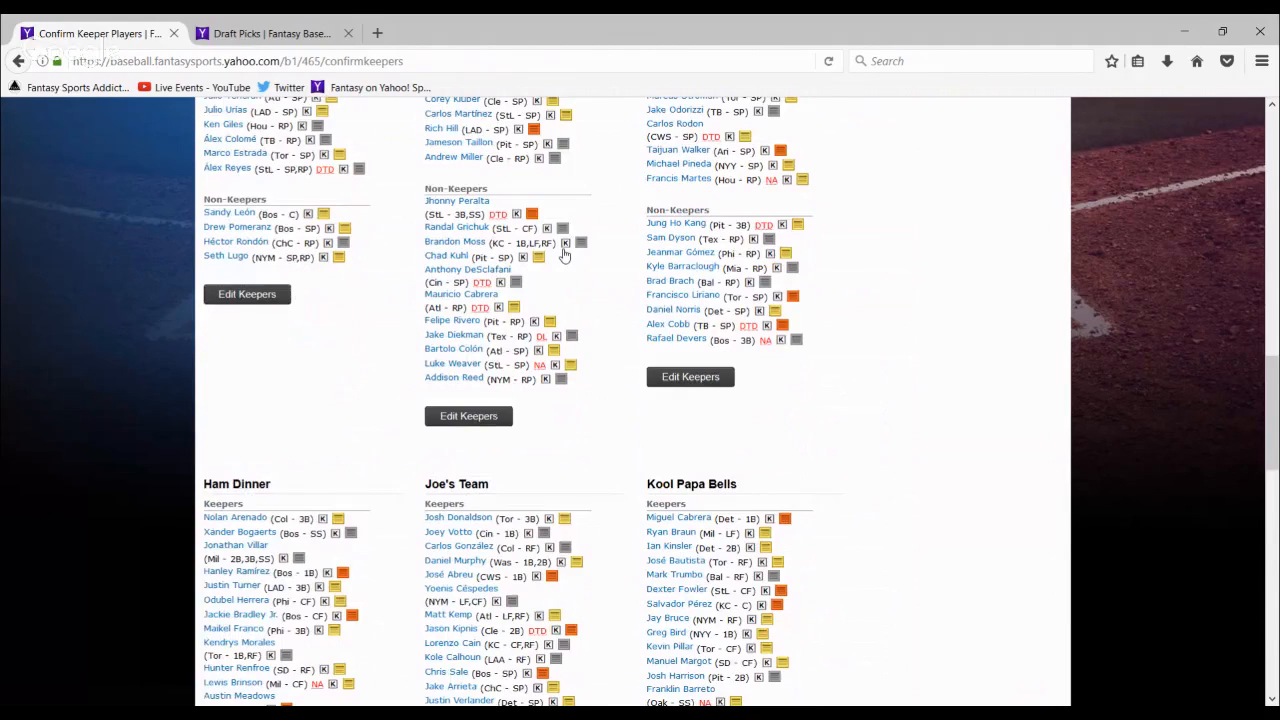
scroll(563, 254, "down", 10)
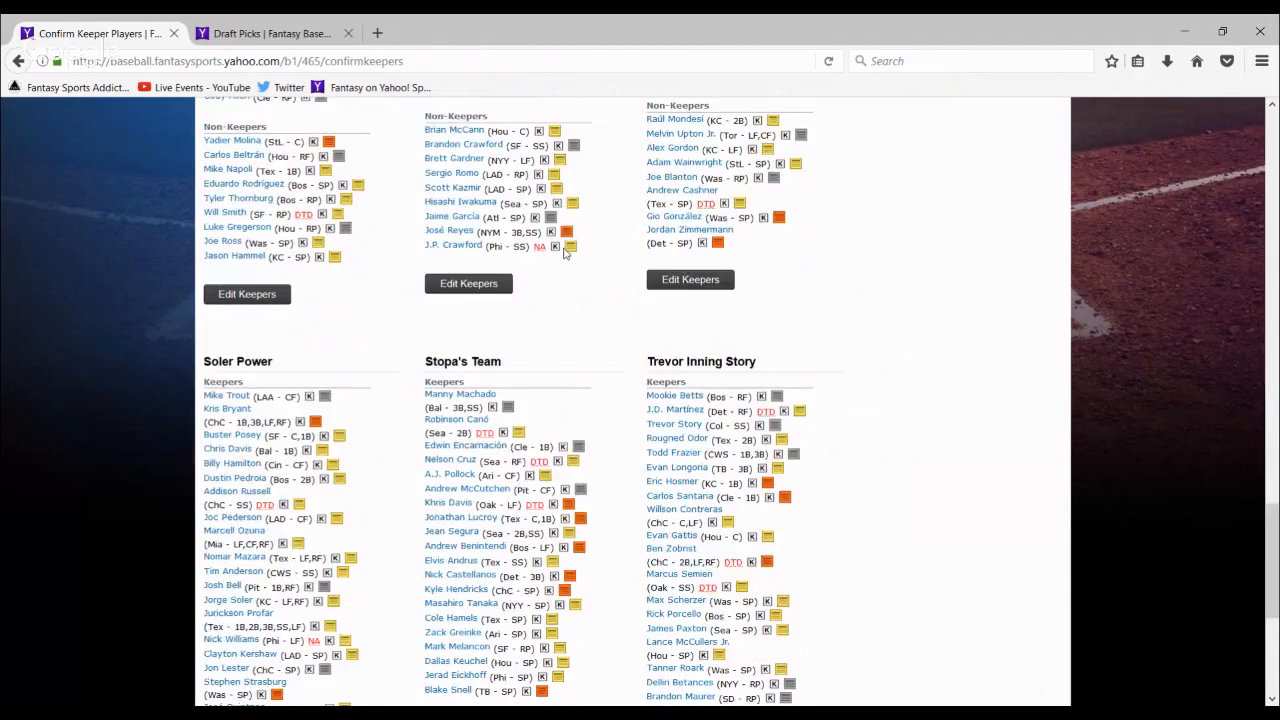
scroll(563, 254, "down", 2)
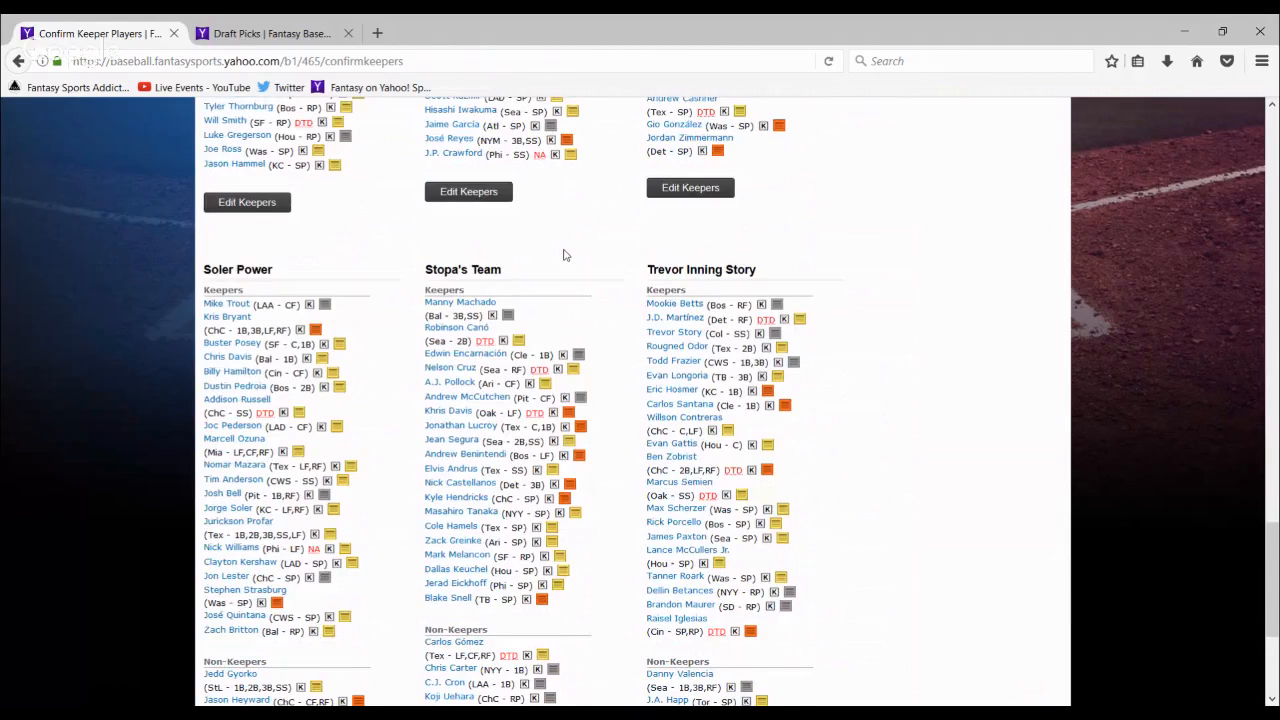
scroll(563, 254, "down", 2)
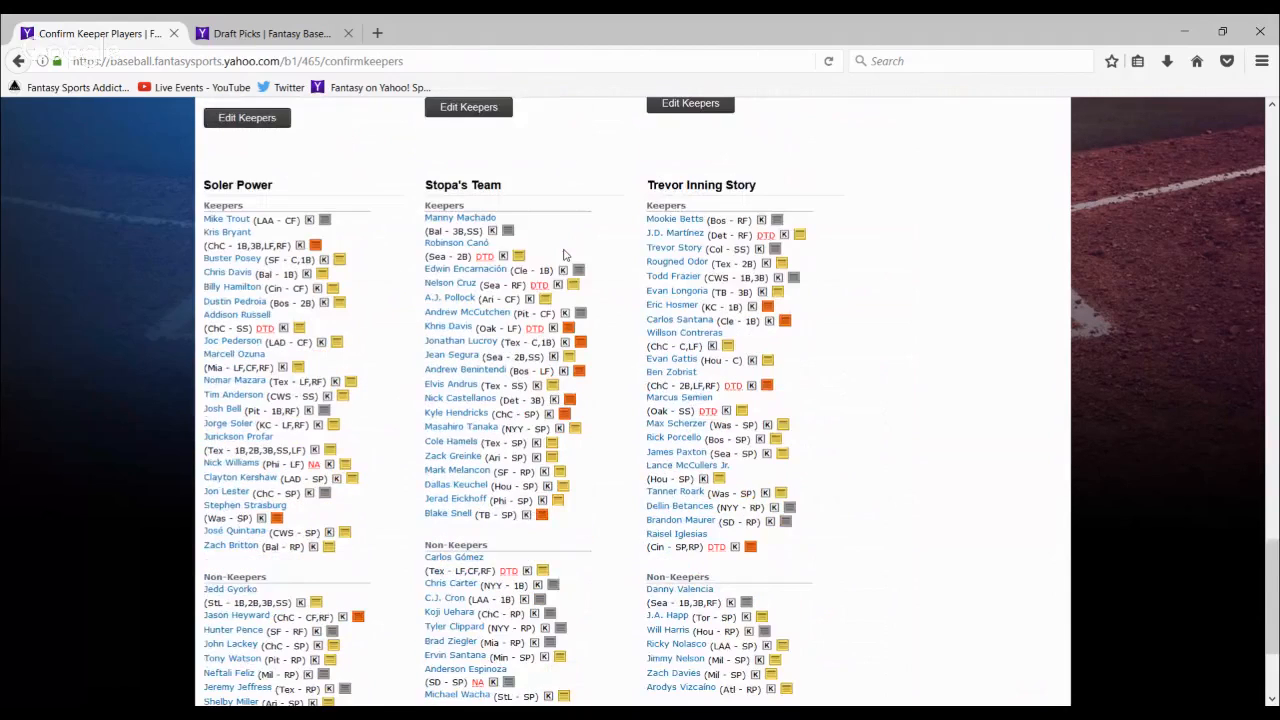
scroll(600, 262, "down", 1)
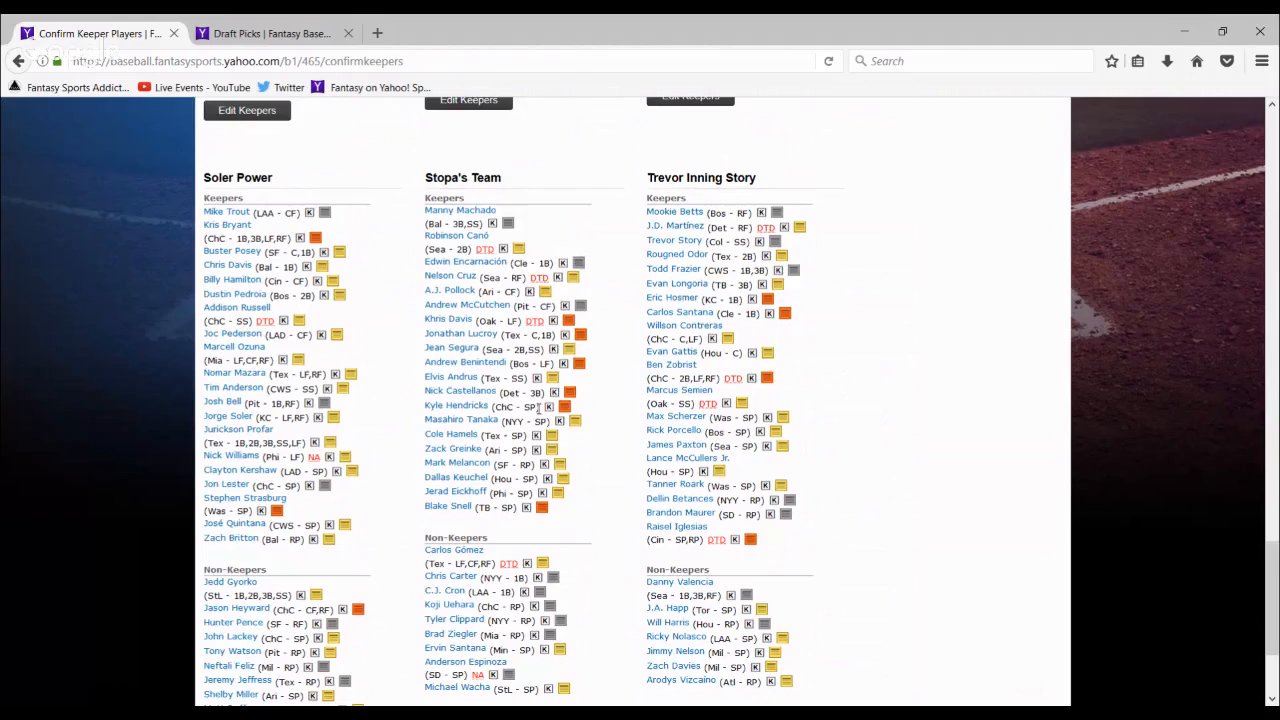
scroll(551, 374, "down", 1)
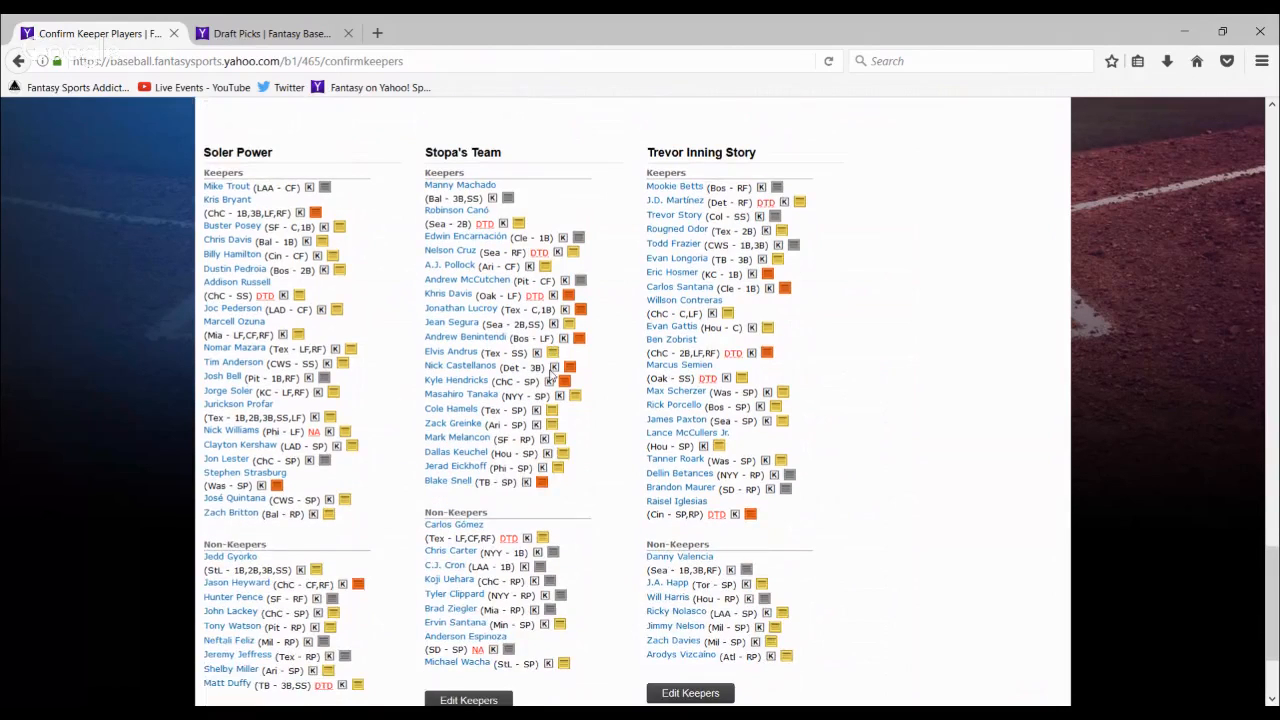
scroll(551, 374, "down", 3)
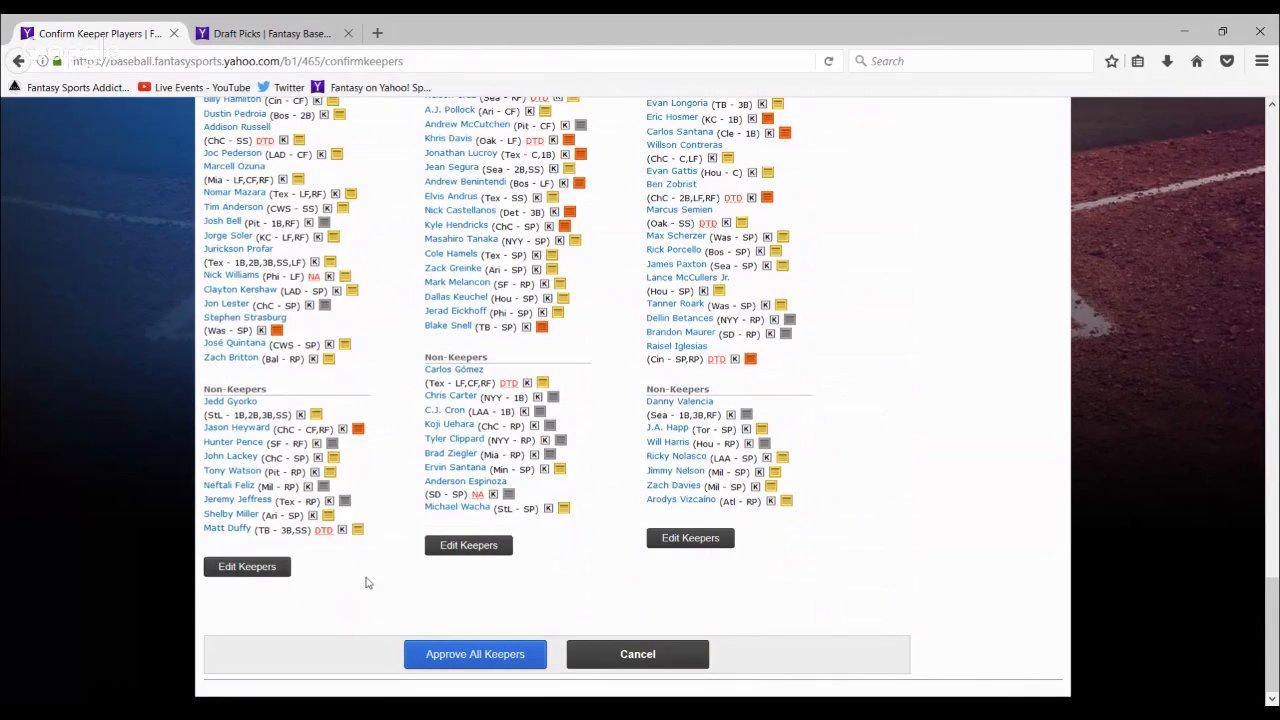
left_click(422, 655)
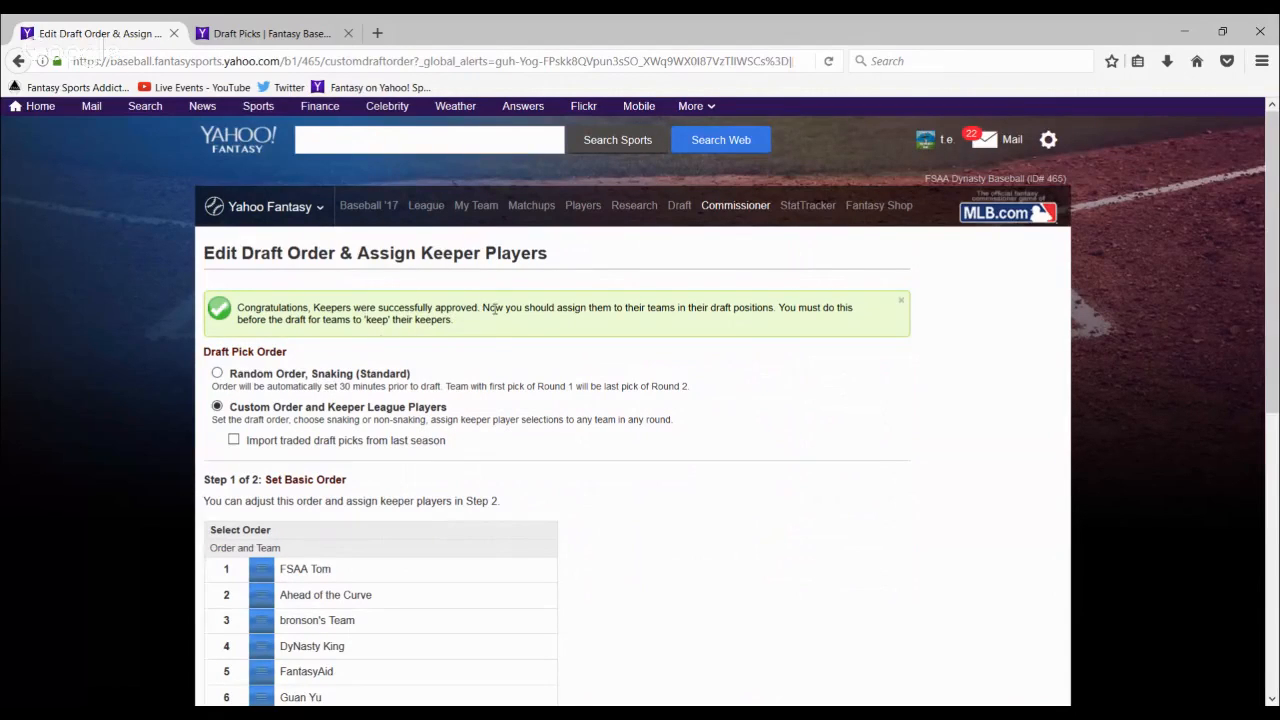
Enable importing traded draft picks from last season for the custom draft order
scroll(490, 336, "down", 1)
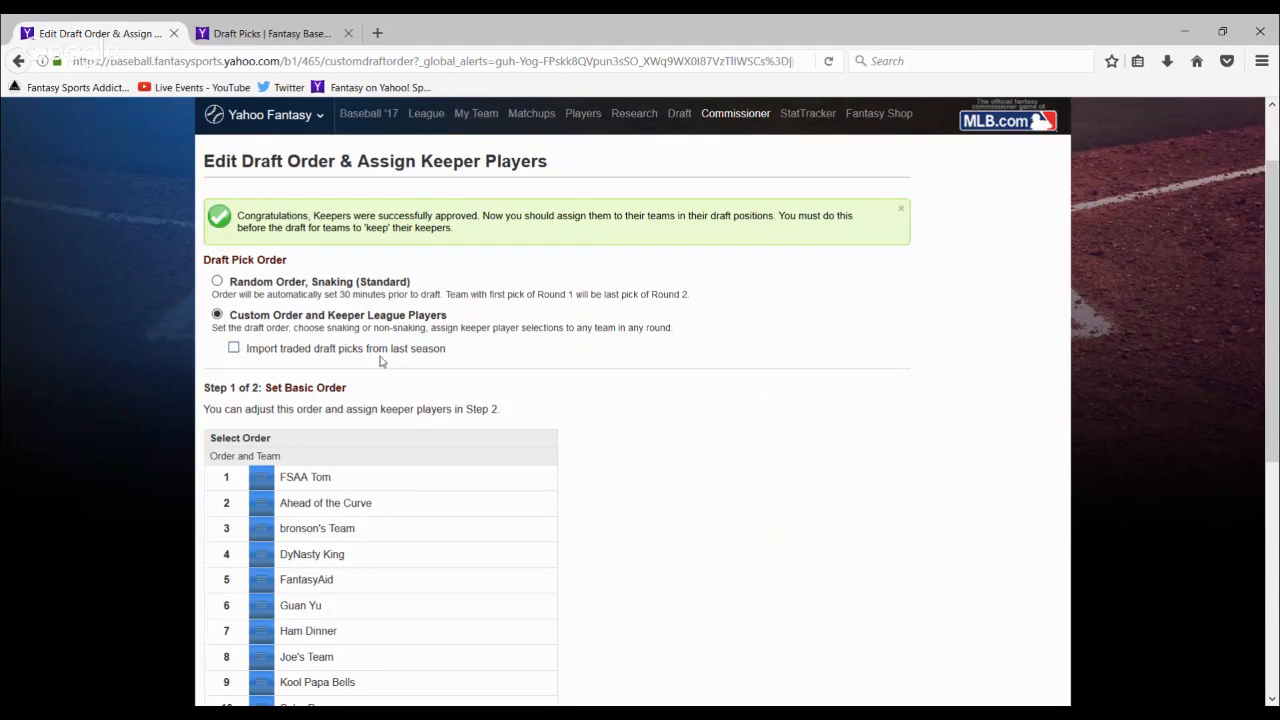
left_click(234, 348)
scroll(158, 391, "down", 1)
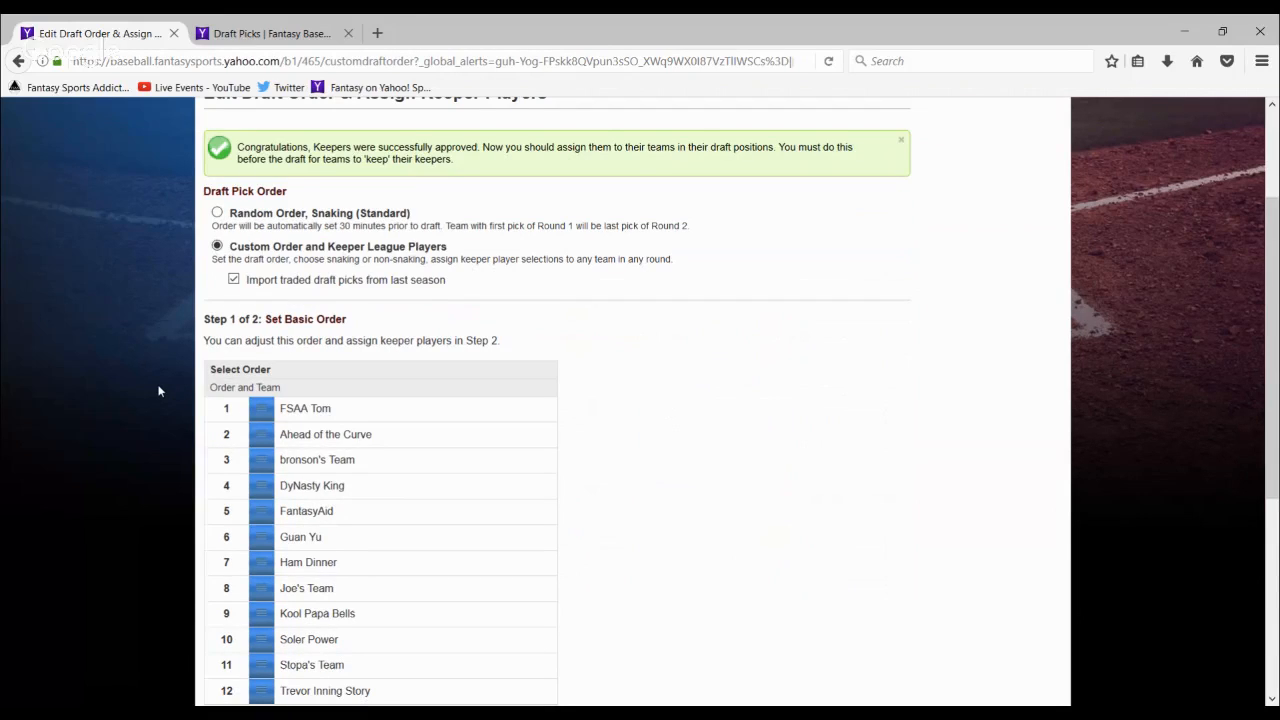
Set the keeper placement to Final Rounds, leaving the draft order as snaking
scroll(158, 391, "down", 2)
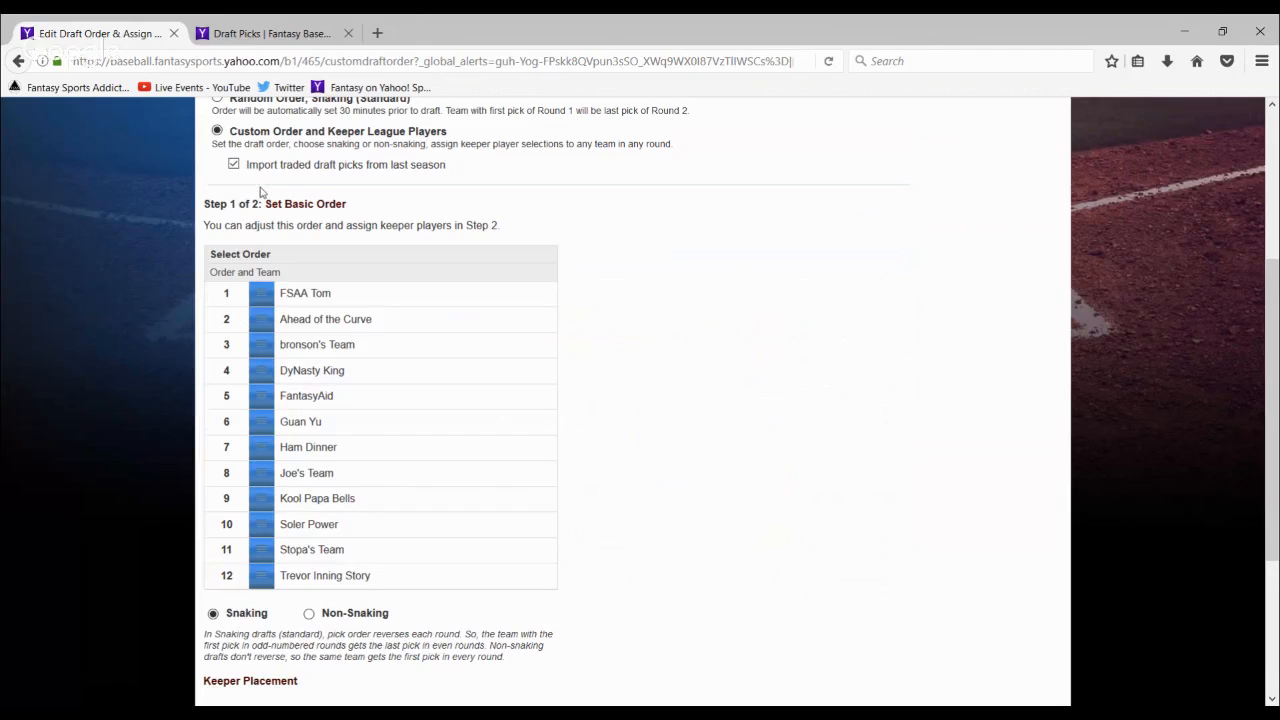
scroll(260, 191, "down", 2)
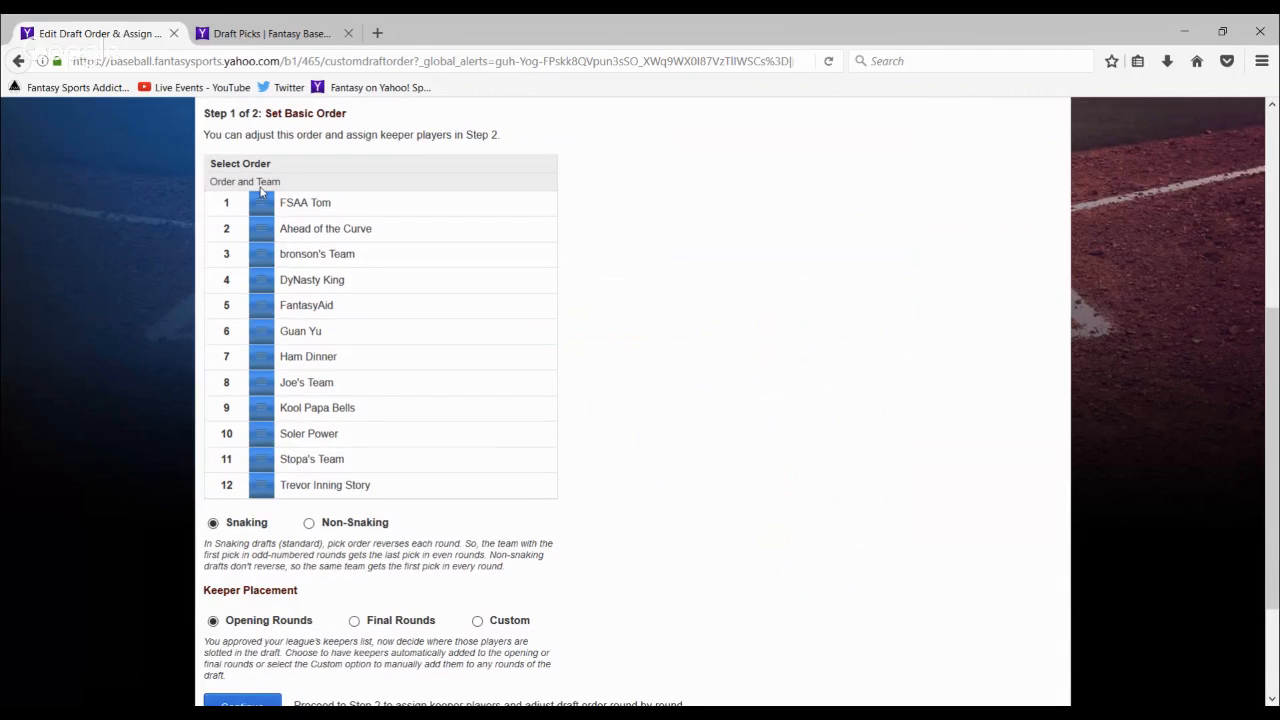
scroll(261, 191, "down", 2)
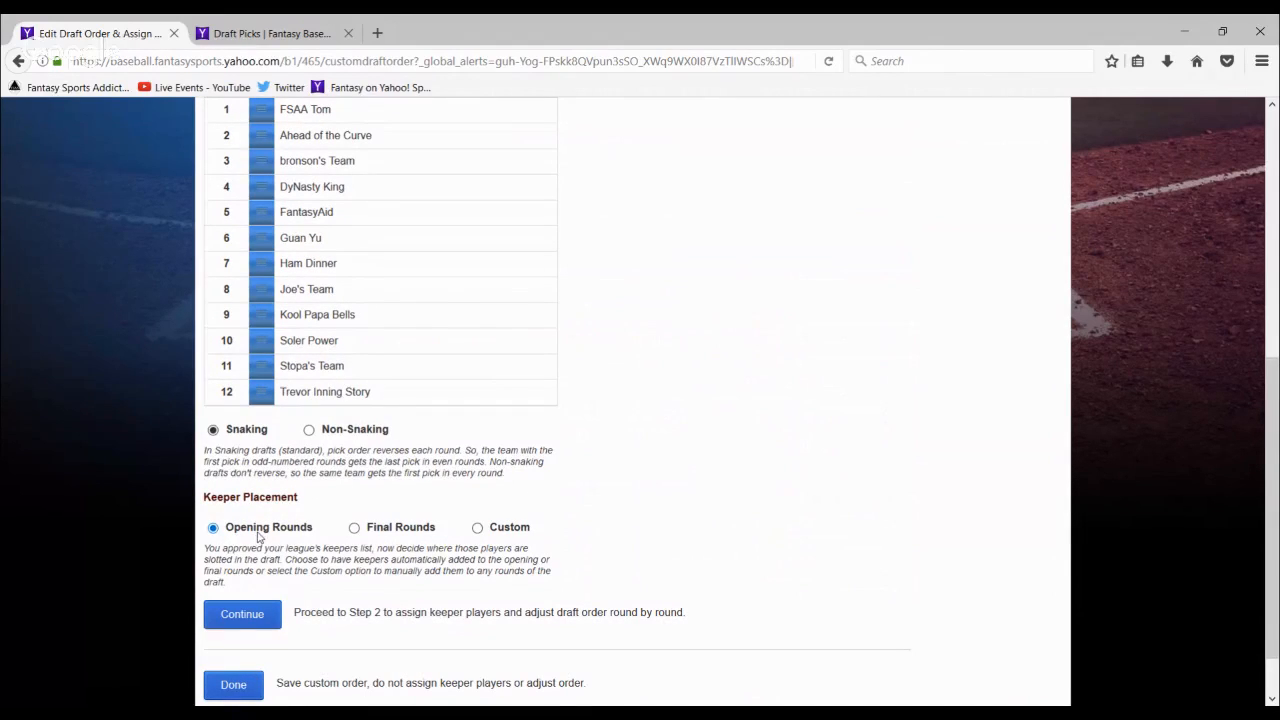
left_click(372, 531)
Open the league overview in a separate browser tab and view the 2016 standings of the league members
scroll(286, 357, "up", 2)
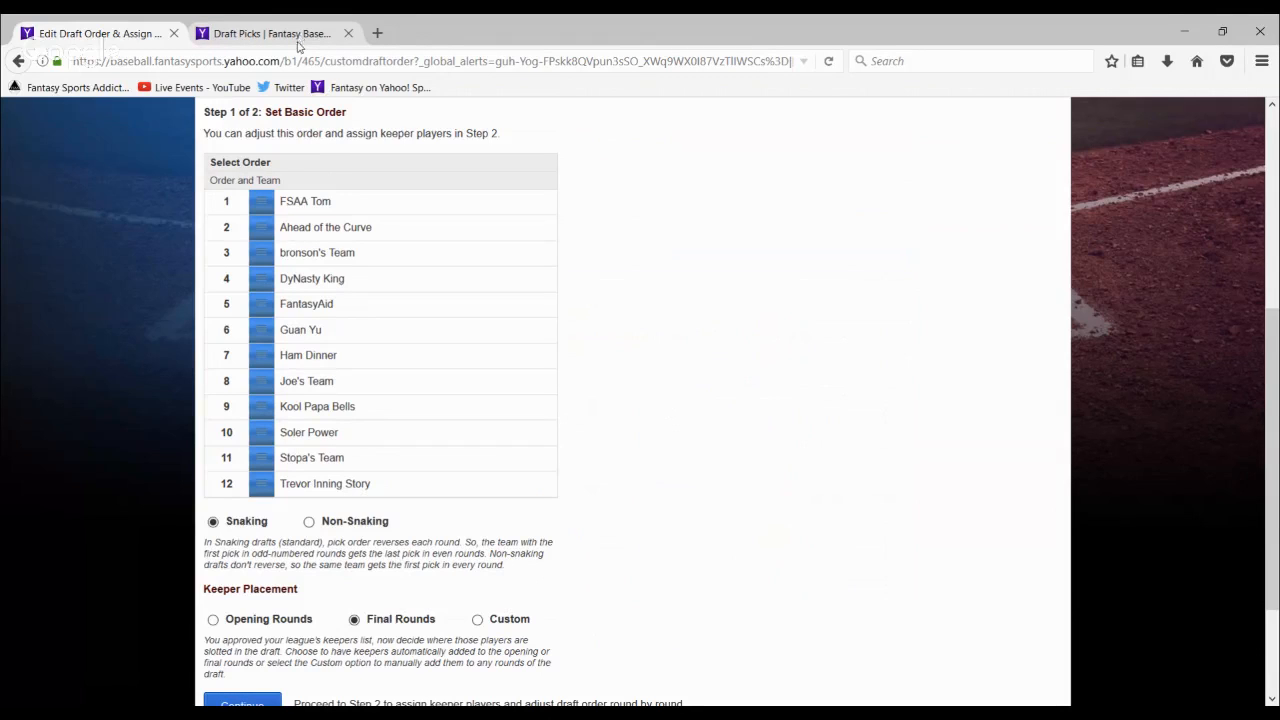
scroll(315, 160, "up", 2)
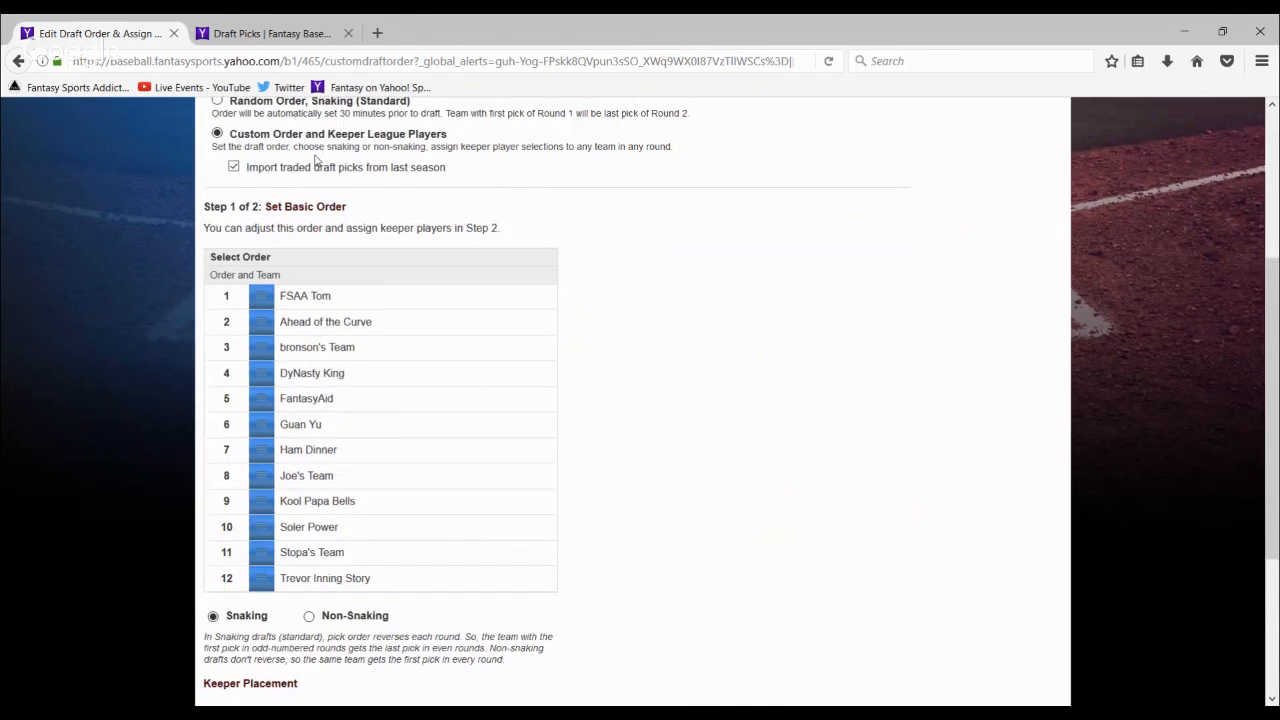
scroll(315, 160, "up", 5)
mouse_move(310, 205)
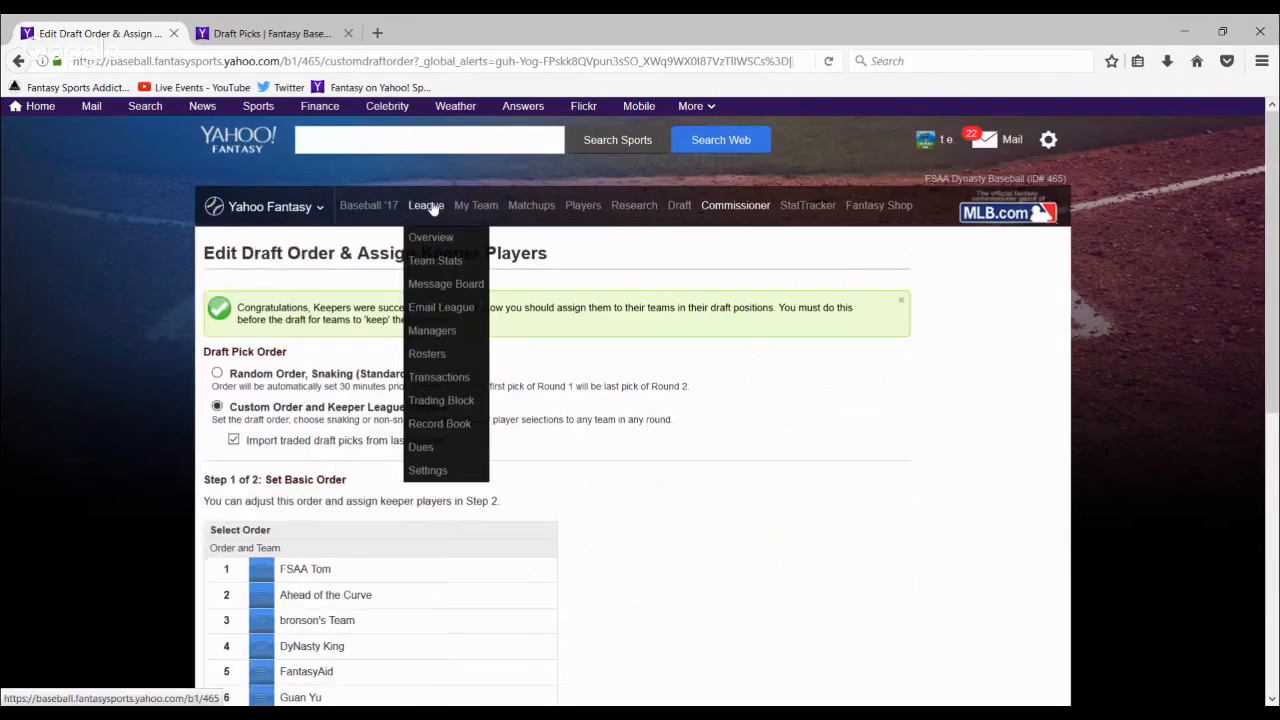
middle_click(432, 207)
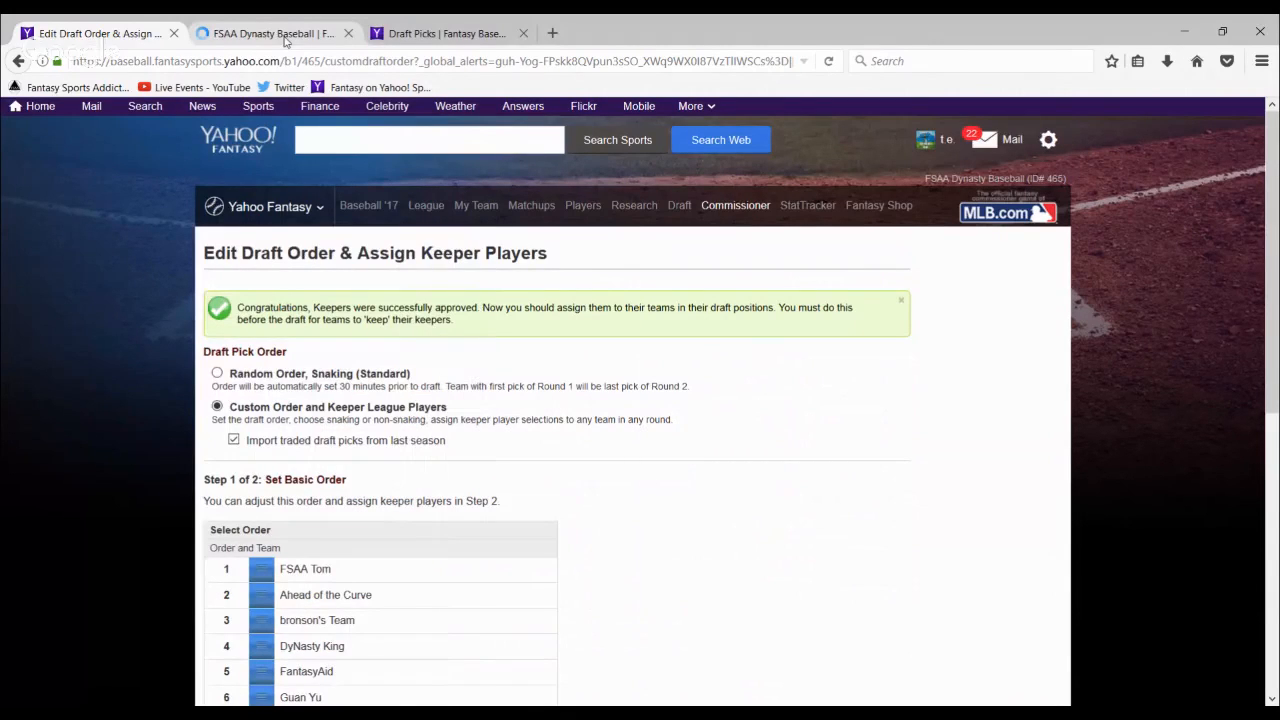
left_click(286, 40)
scroll(390, 400, "down", 4)
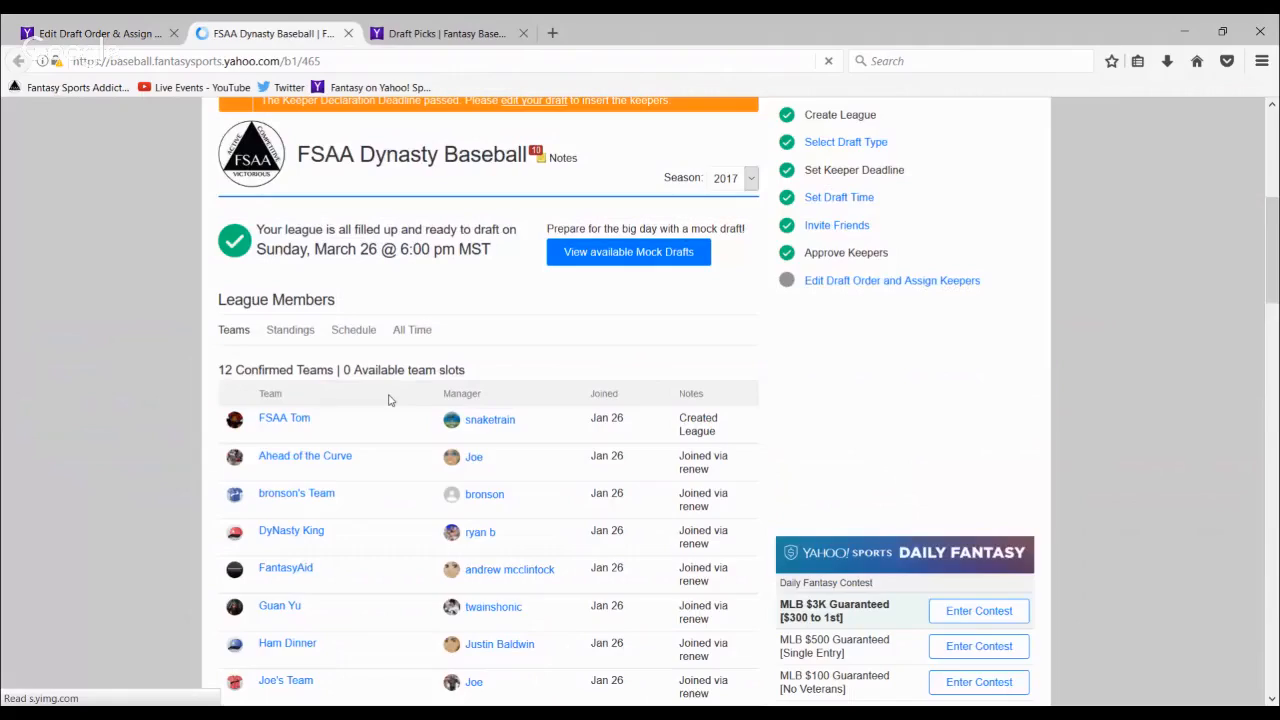
scroll(350, 330, "down", 1)
left_click(311, 247)
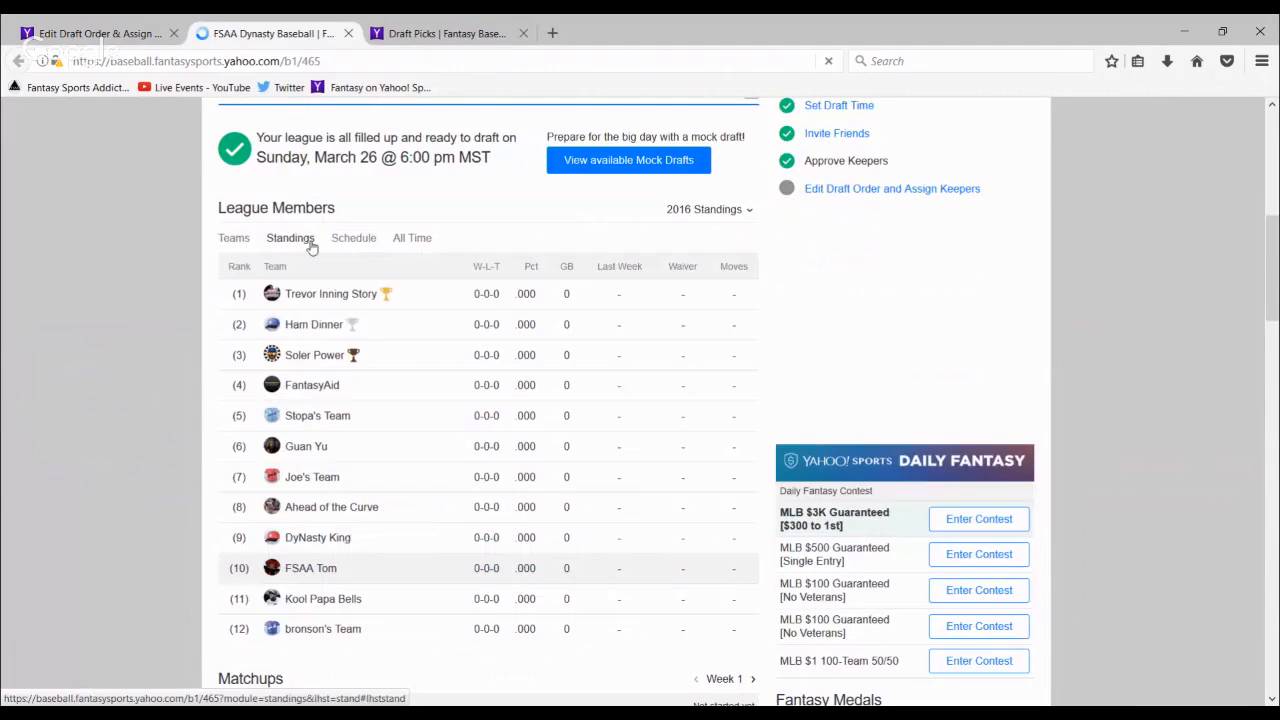
scroll(270, 527, "down", 1)
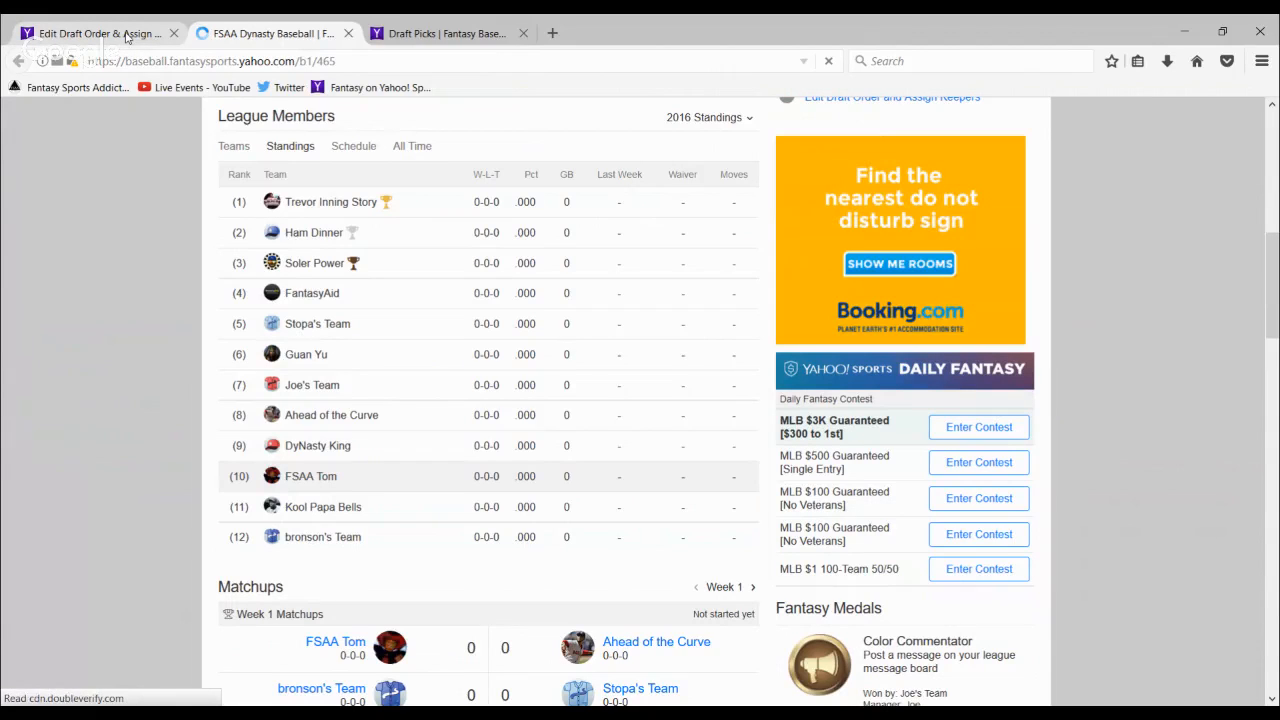
Return to the draft order page and move bronson's Team to the first position
left_click(128, 36)
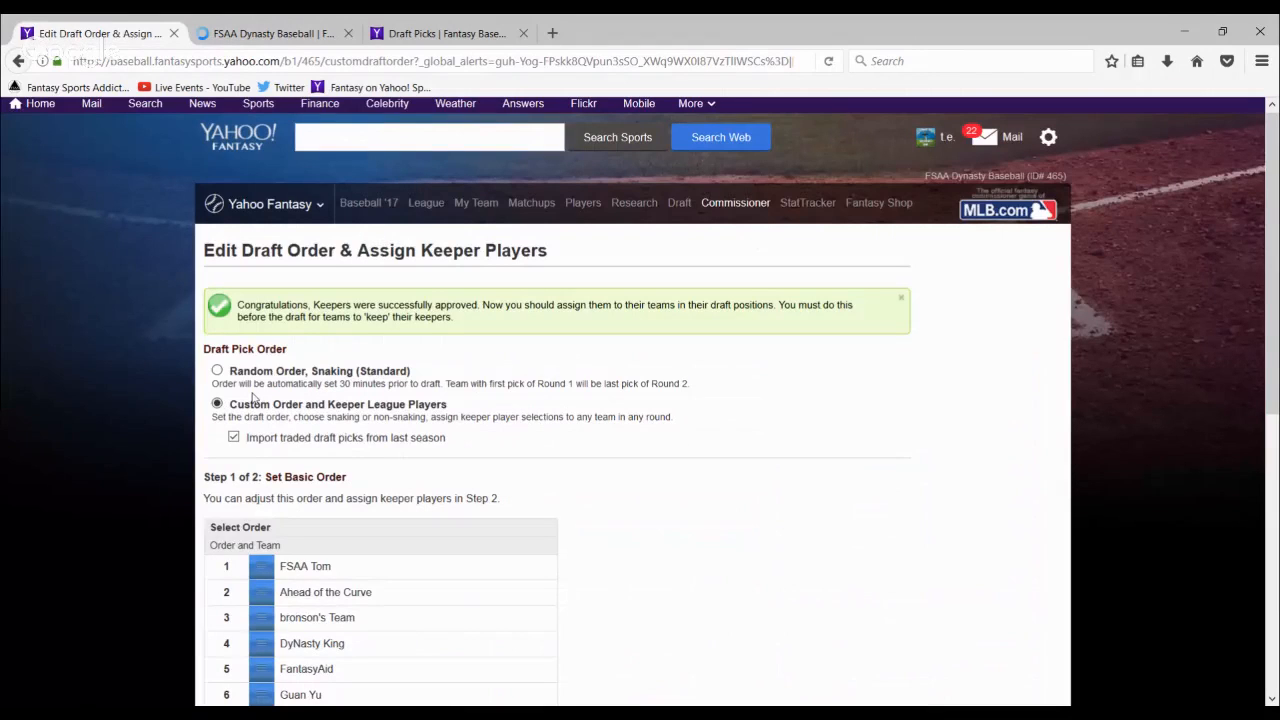
scroll(253, 398, "down", 3)
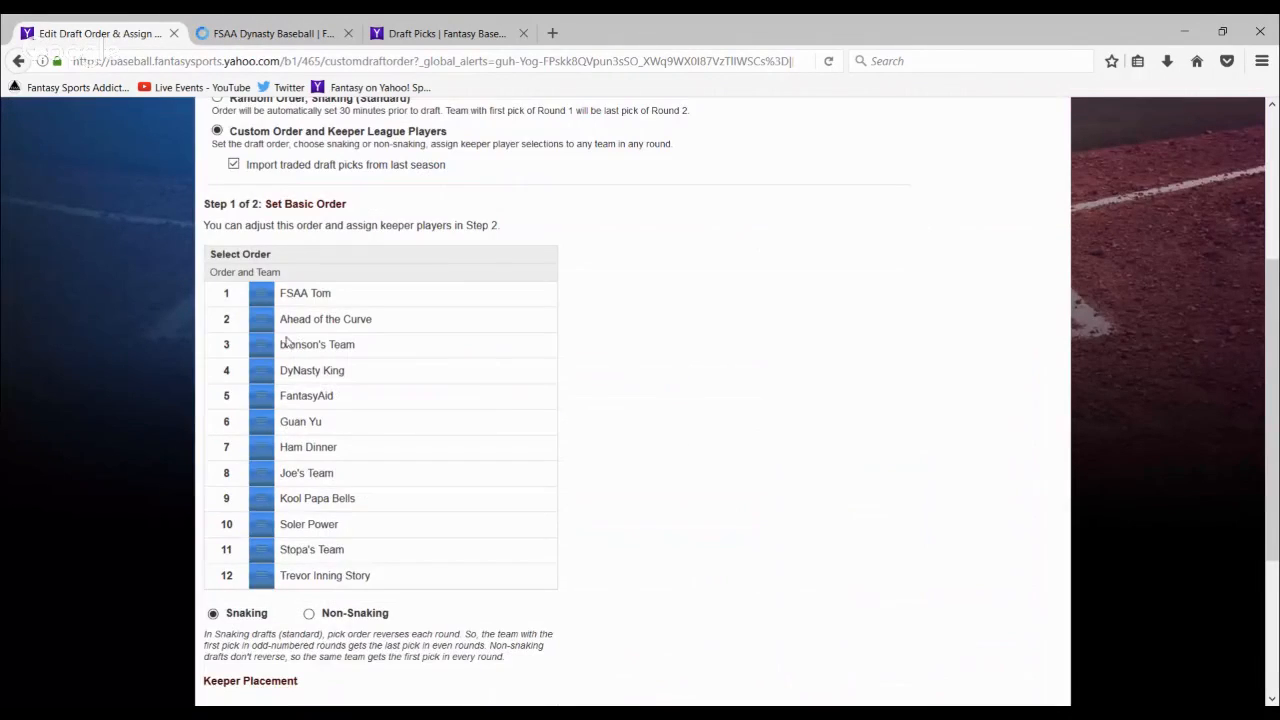
left_click_drag(263, 344, 260, 299)
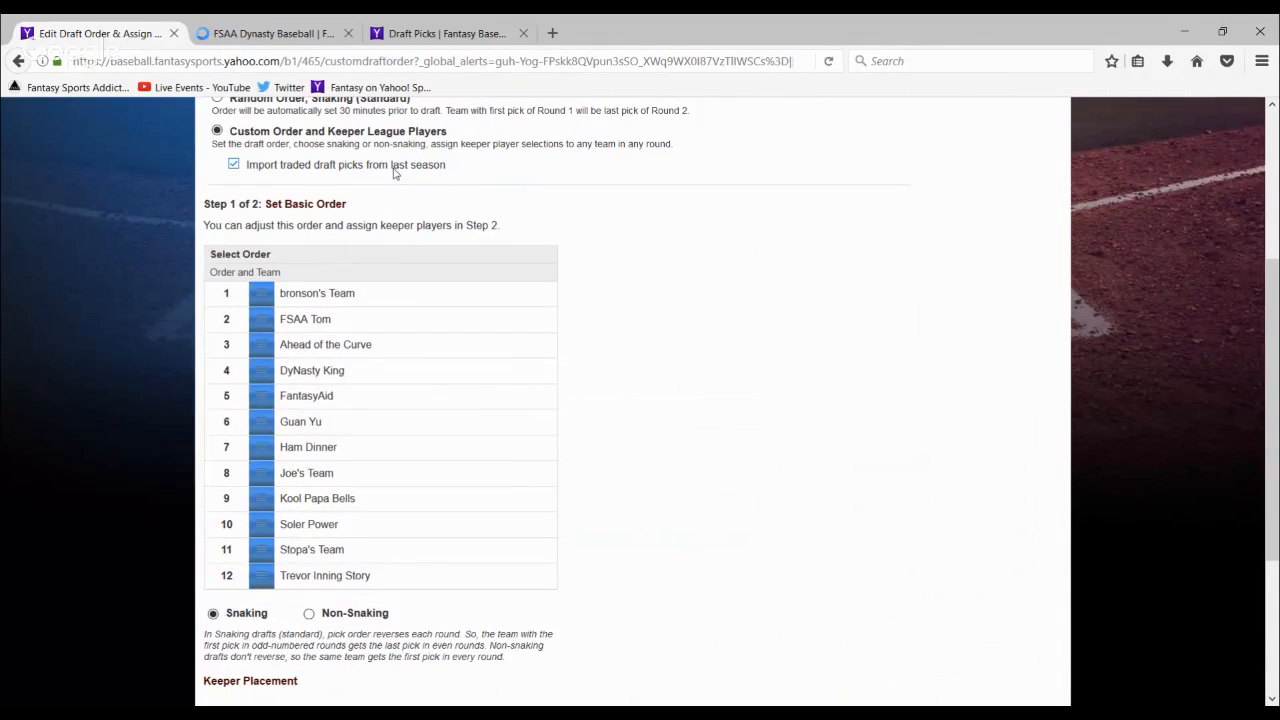
Check the 2016 standings and move Kool Papa Bells to the second position in the draft order
left_click(287, 34)
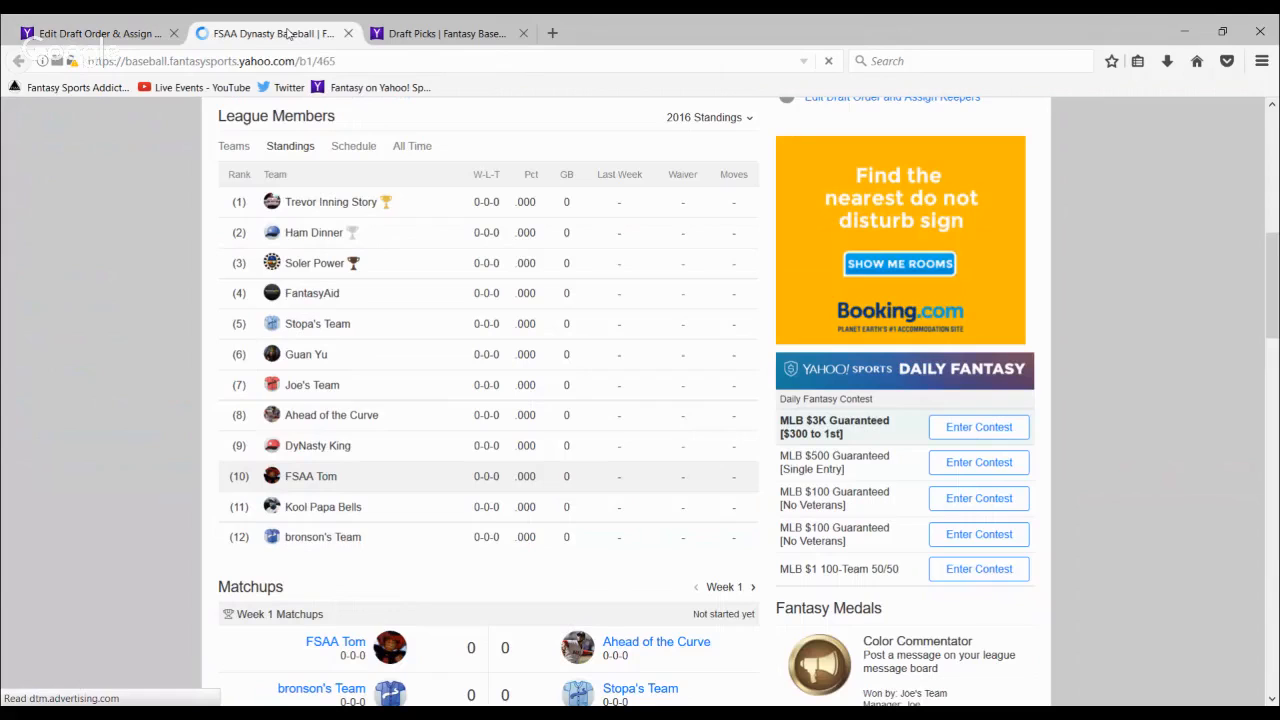
left_click(88, 40)
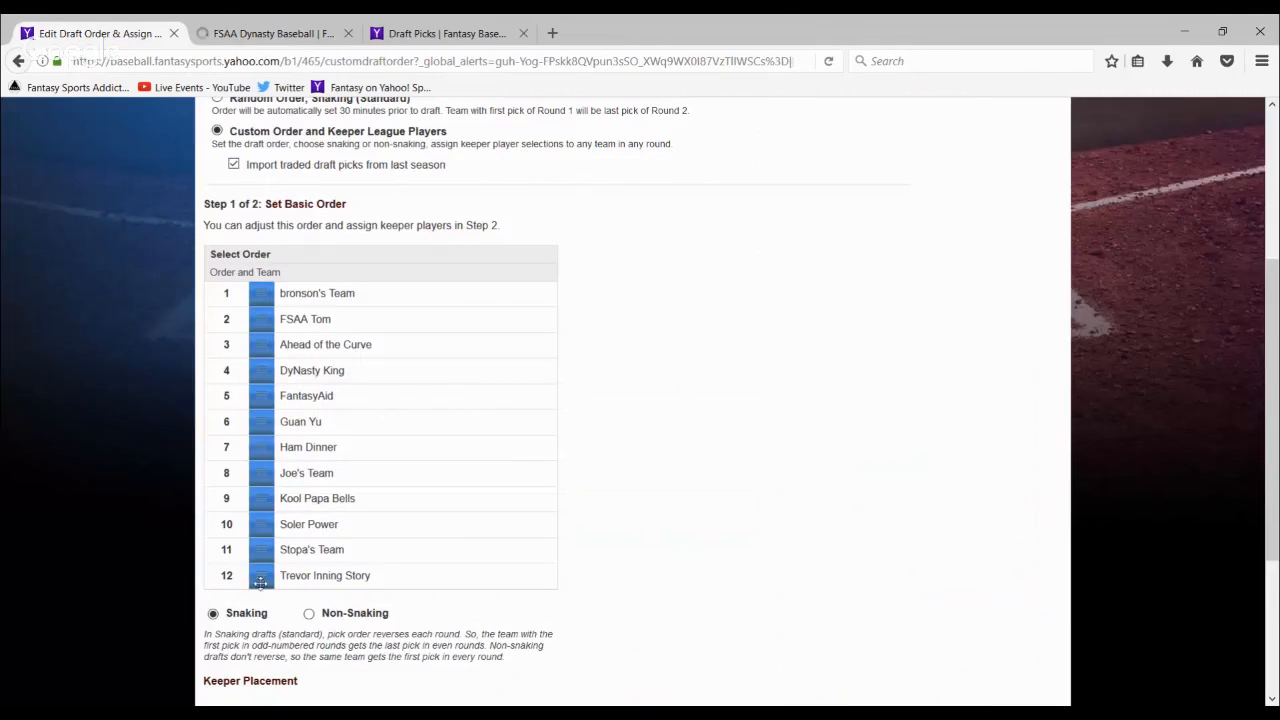
left_click_drag(270, 508, 292, 321)
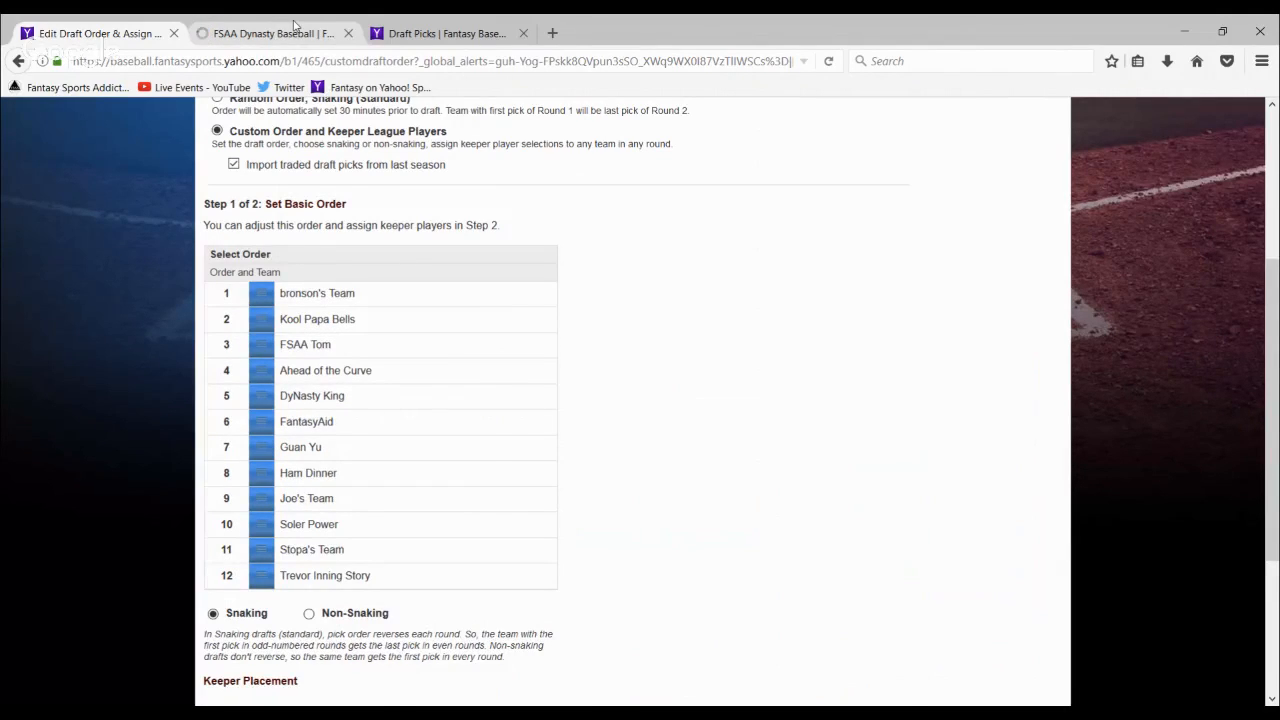
Consult the 2016 standings and move Ahead of the Curve below DyNasty King to the fifth draft position
left_click(295, 25)
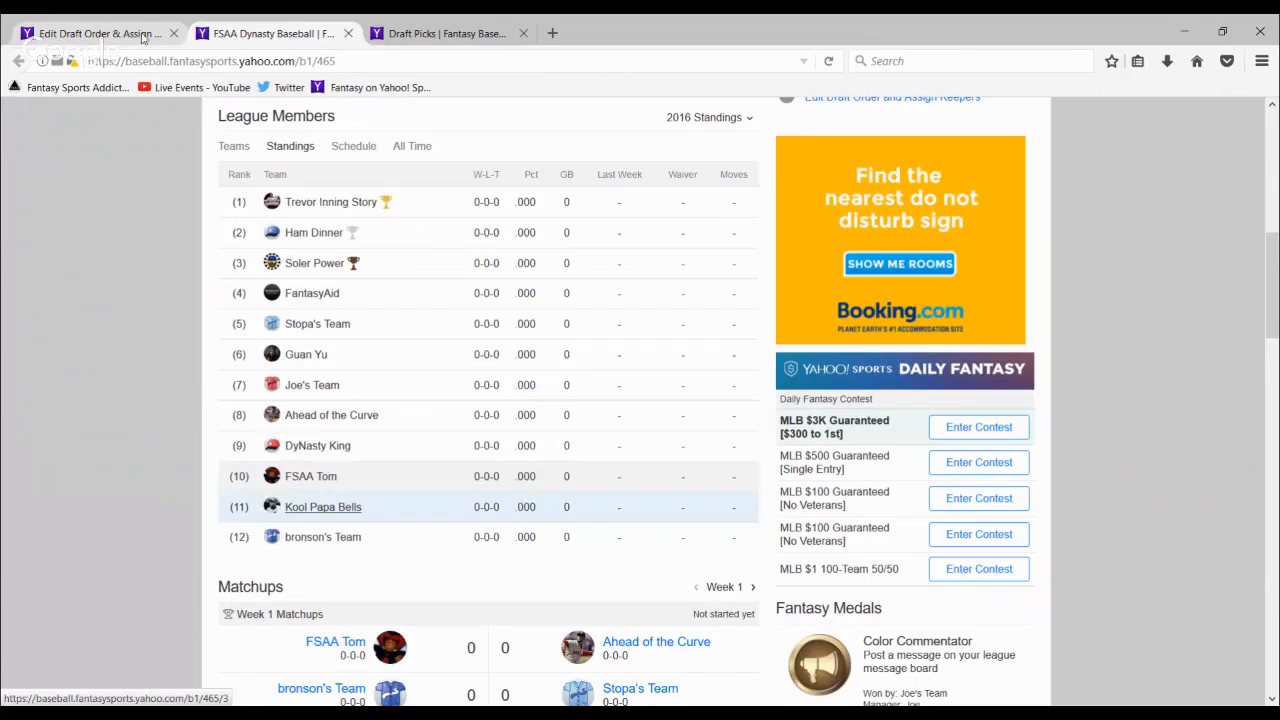
left_click(100, 33)
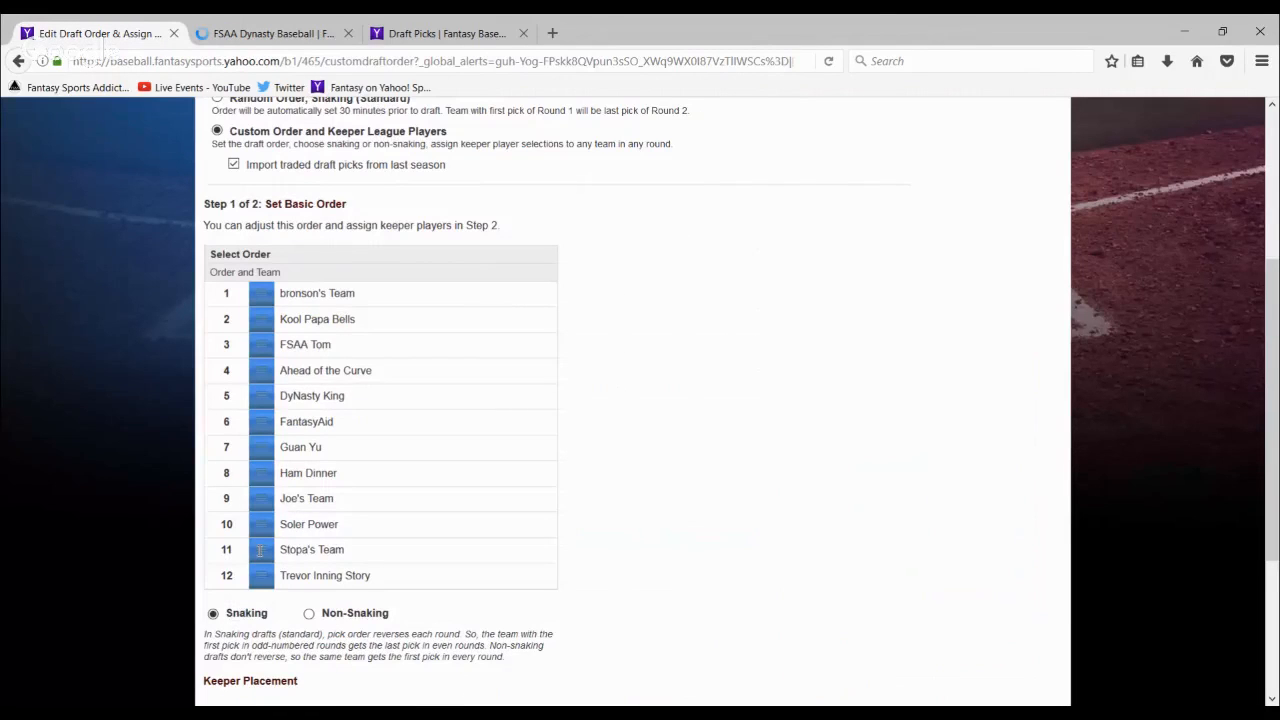
left_click(270, 33)
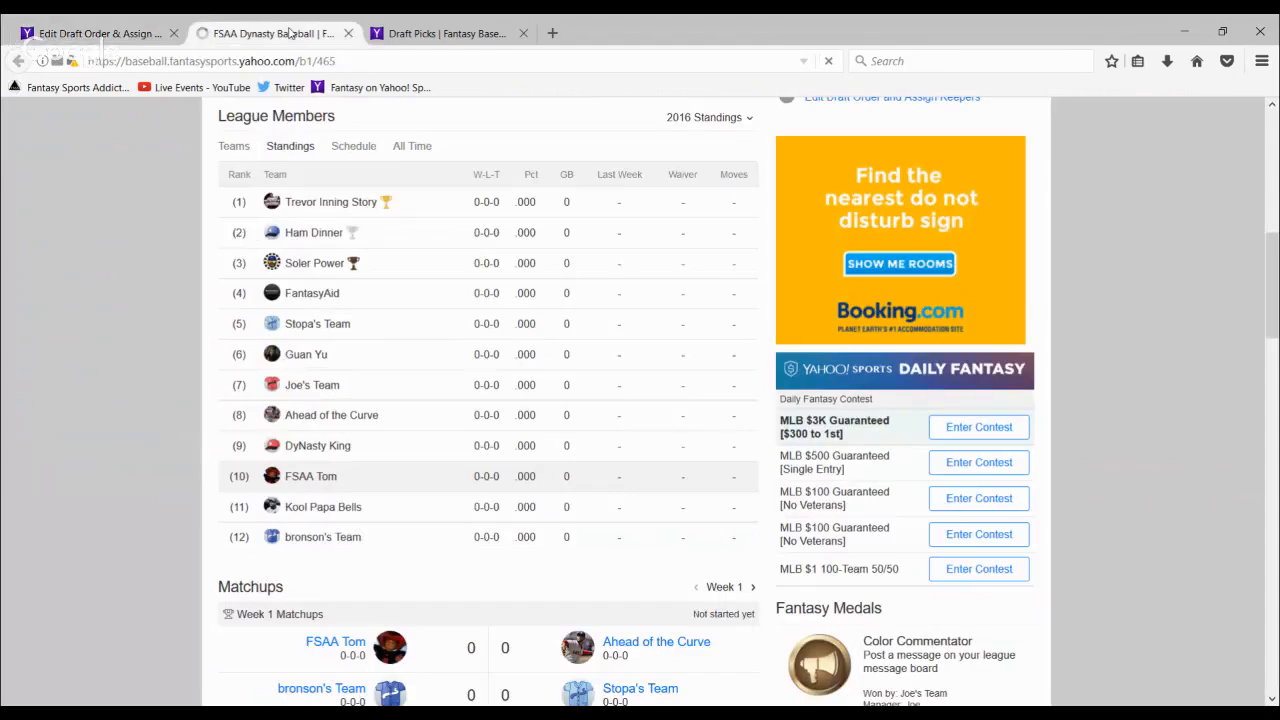
left_click(112, 34)
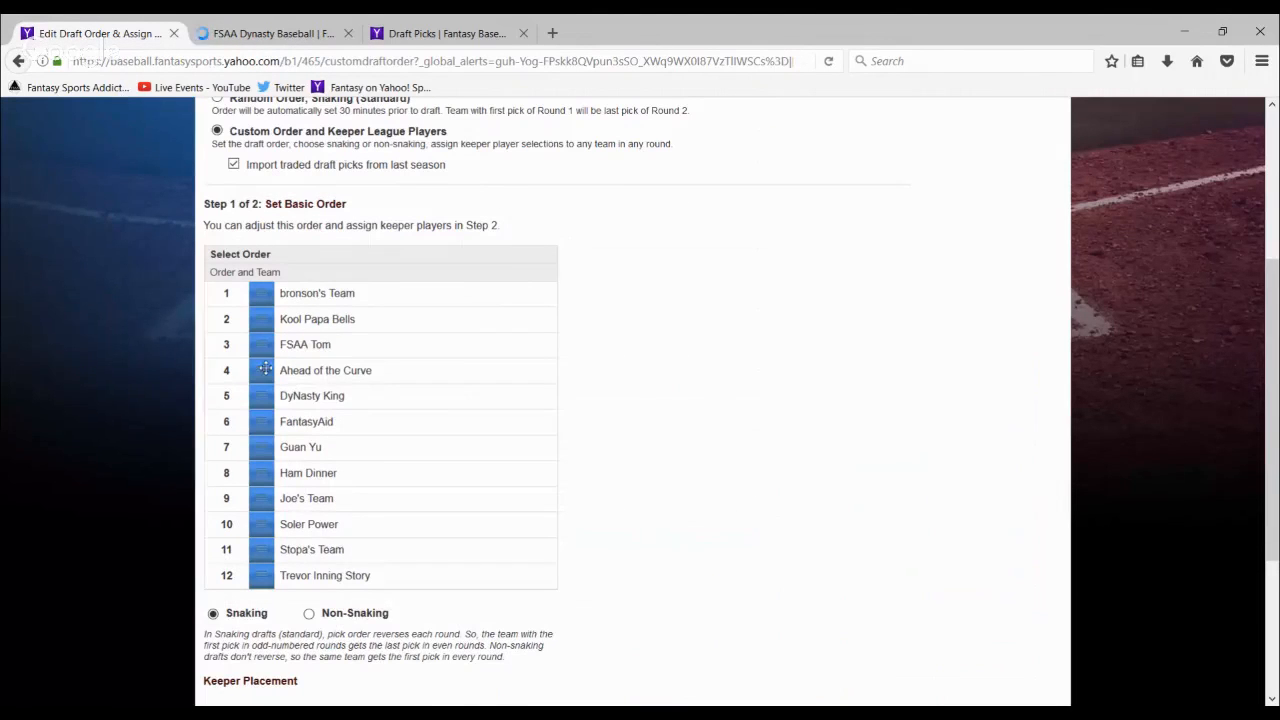
left_click_drag(265, 370, 265, 396)
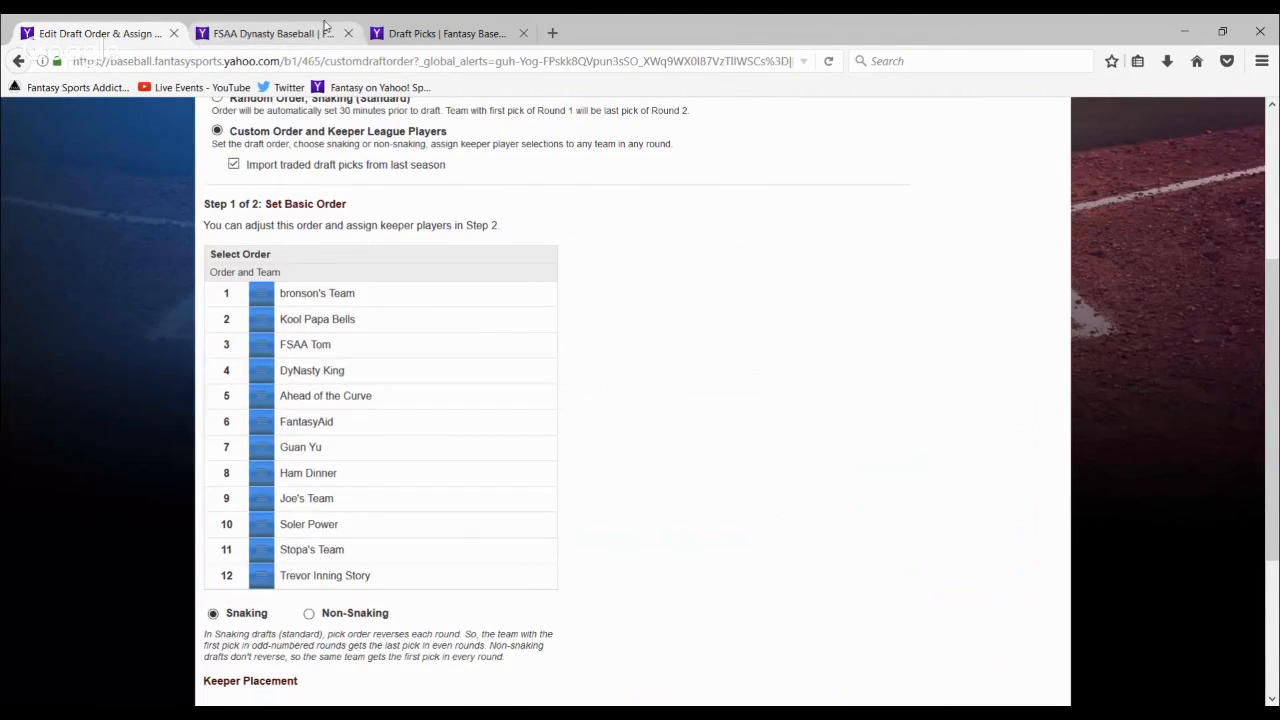
Check the 2016 standings again and move Joe's Team to the sixth position in the draft order
left_click(297, 36)
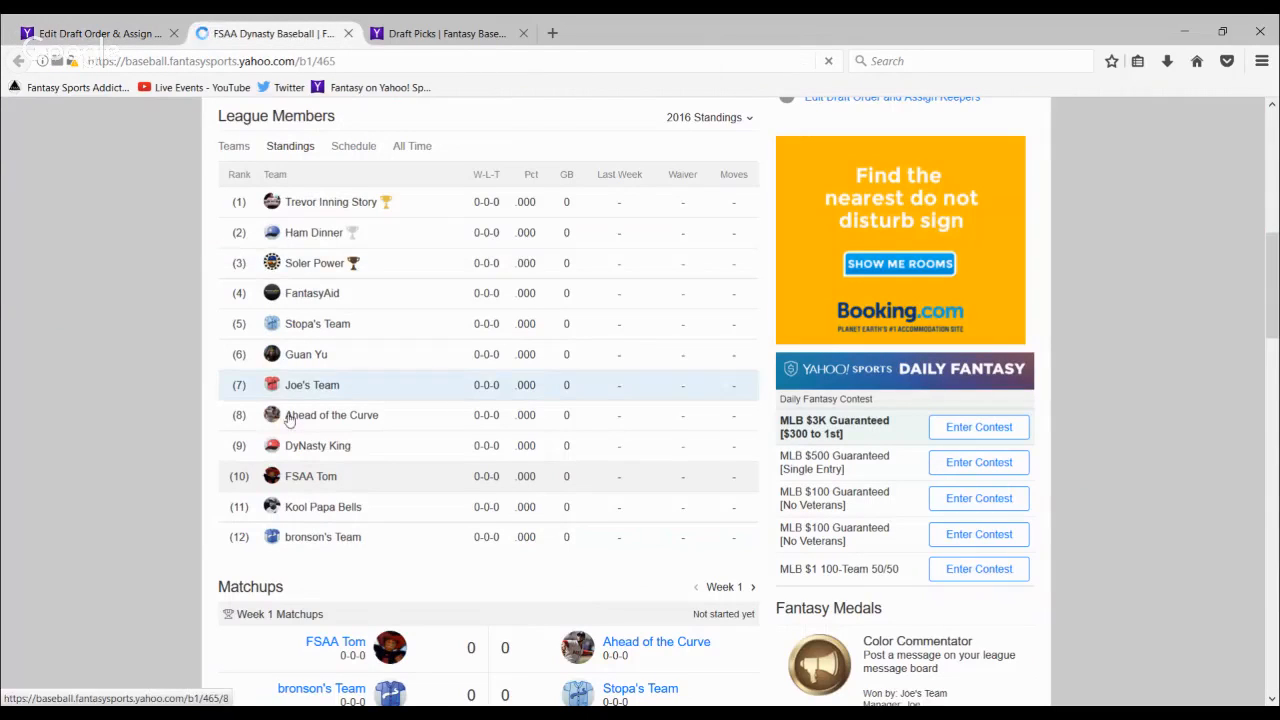
left_click(125, 30)
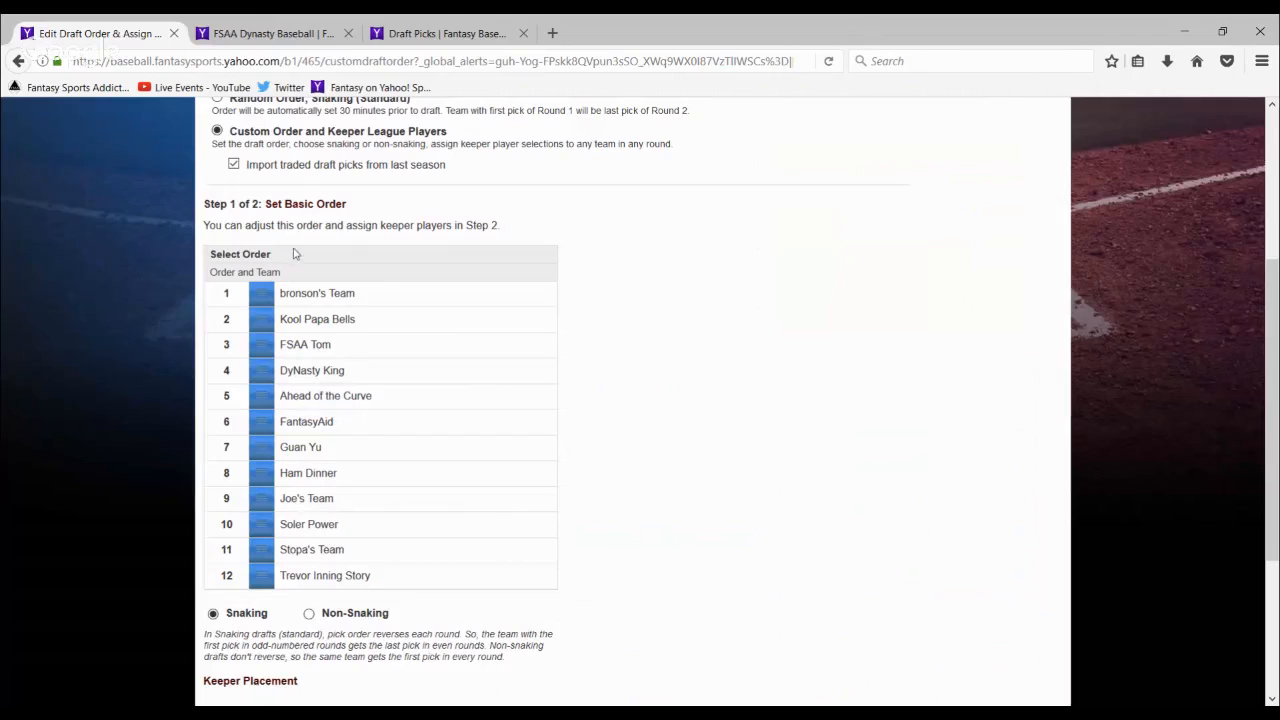
left_click(270, 33)
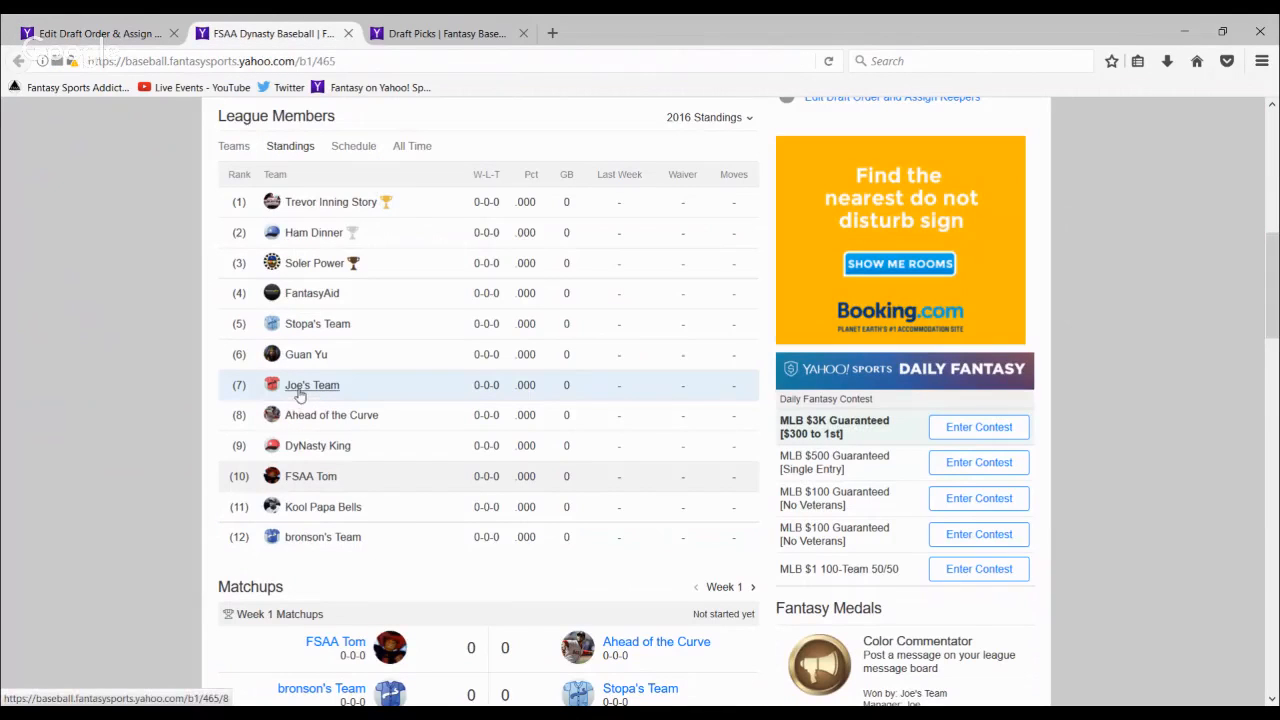
left_click(80, 32)
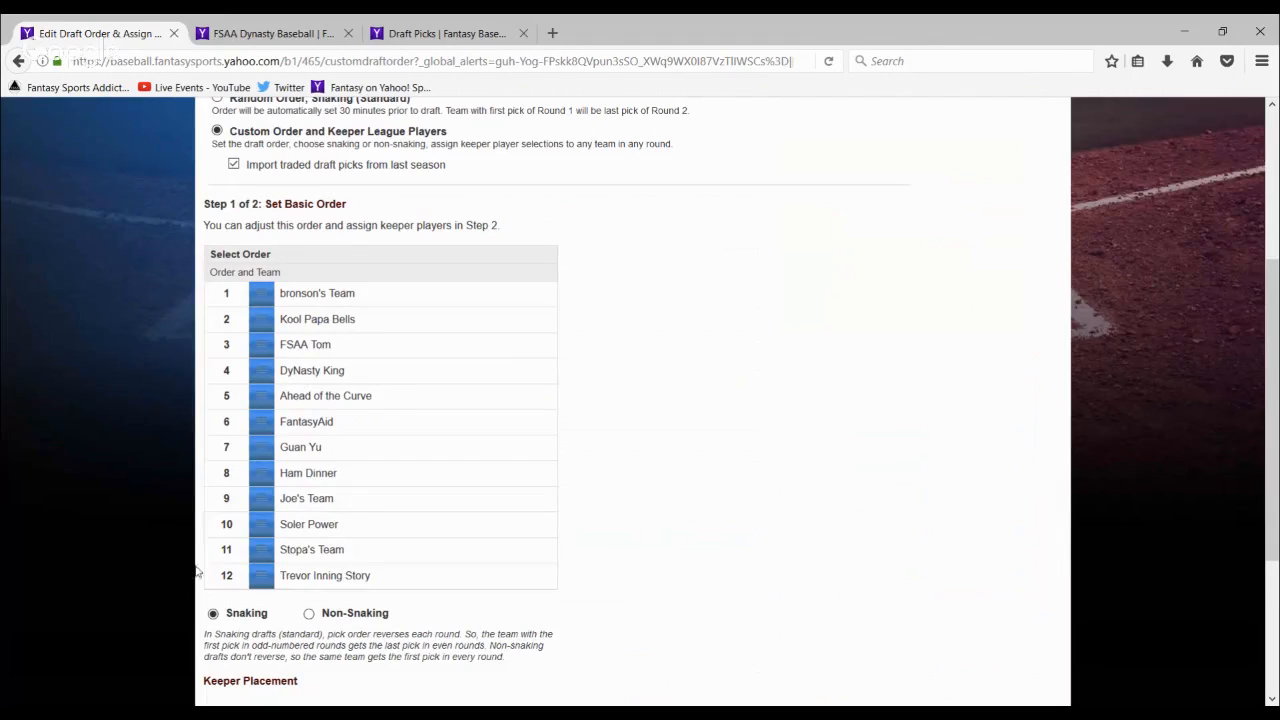
left_click_drag(254, 500, 256, 424)
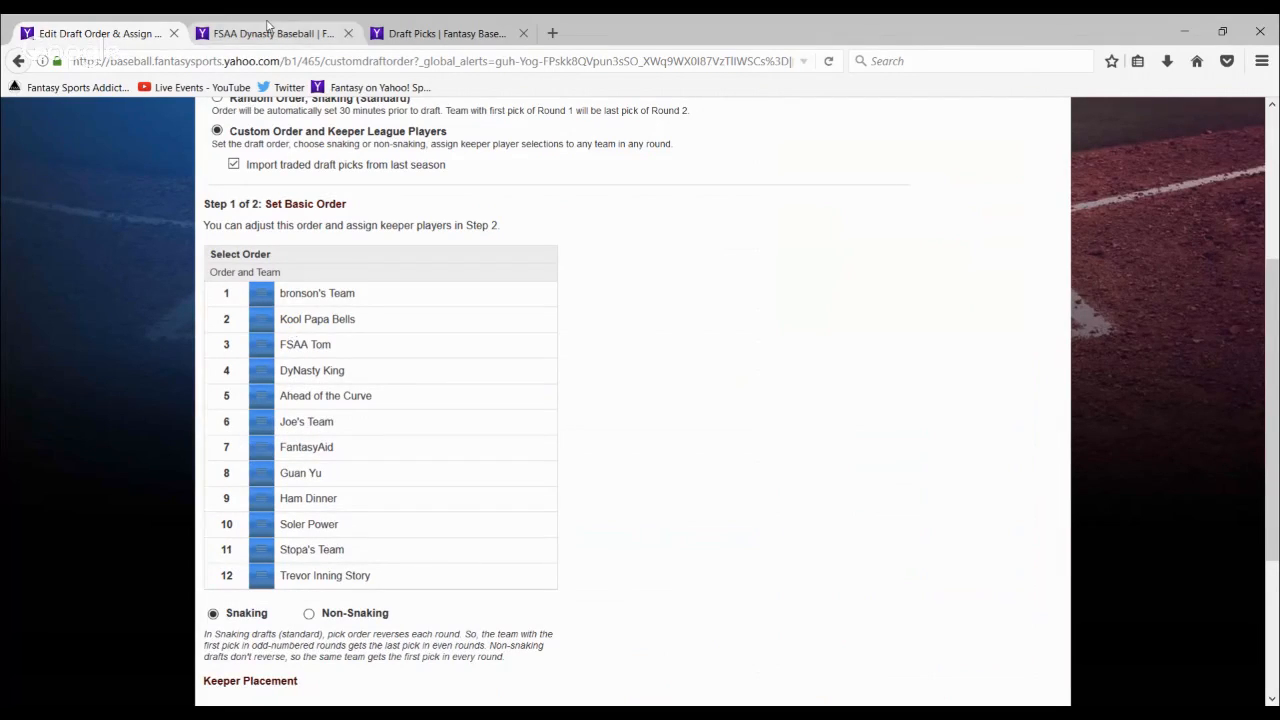
Following the 2016 standings, place Guan Yu seventh and Stopa's Team eighth in the draft order
left_click(268, 32)
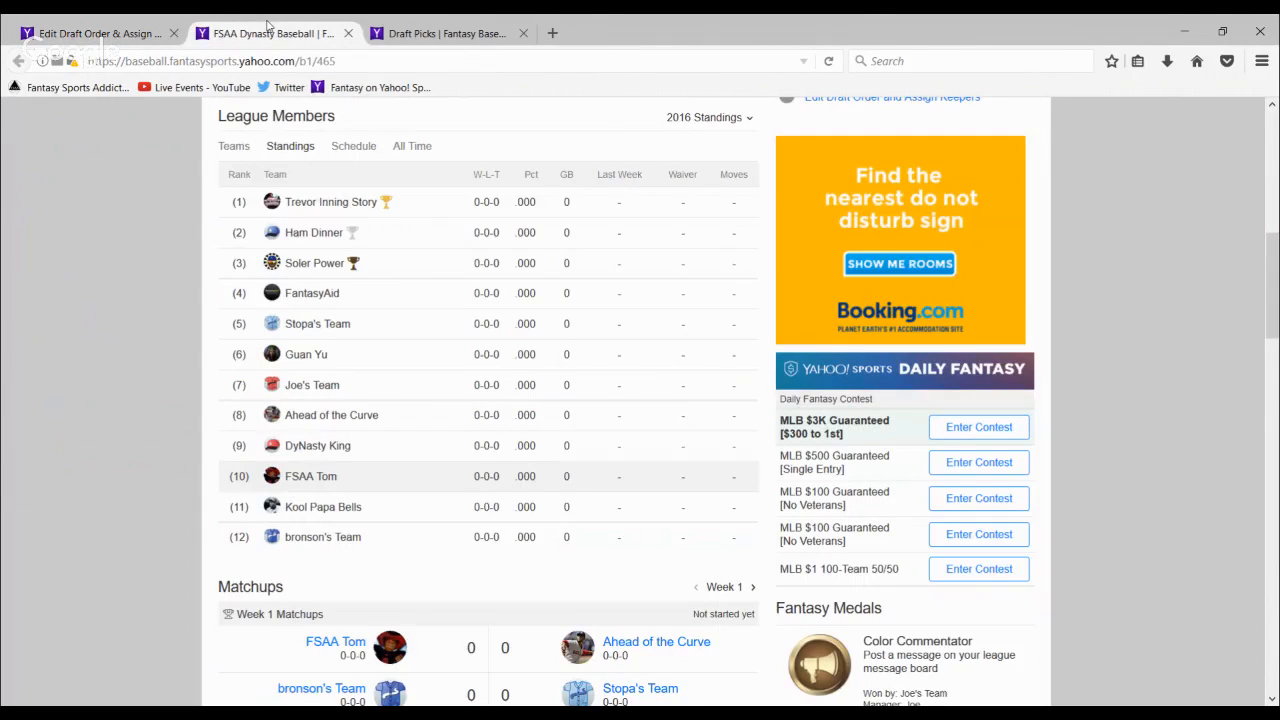
left_click(136, 36)
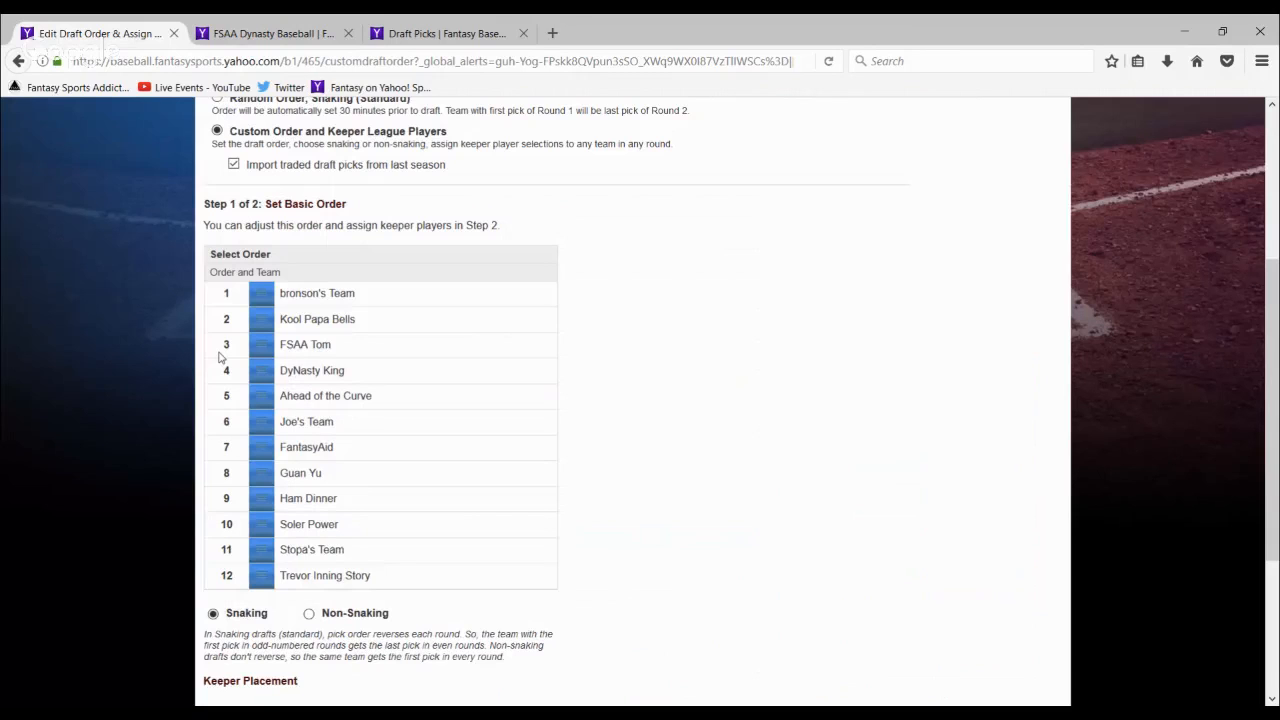
left_click(275, 30)
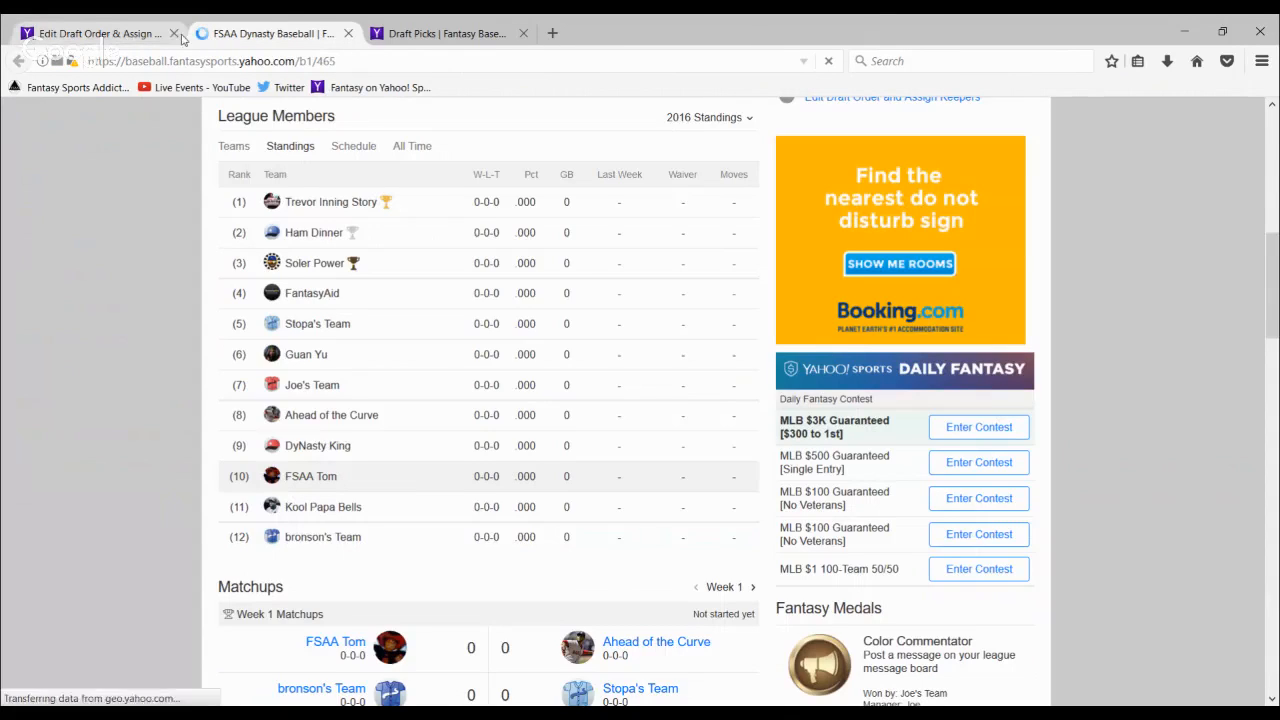
left_click(114, 38)
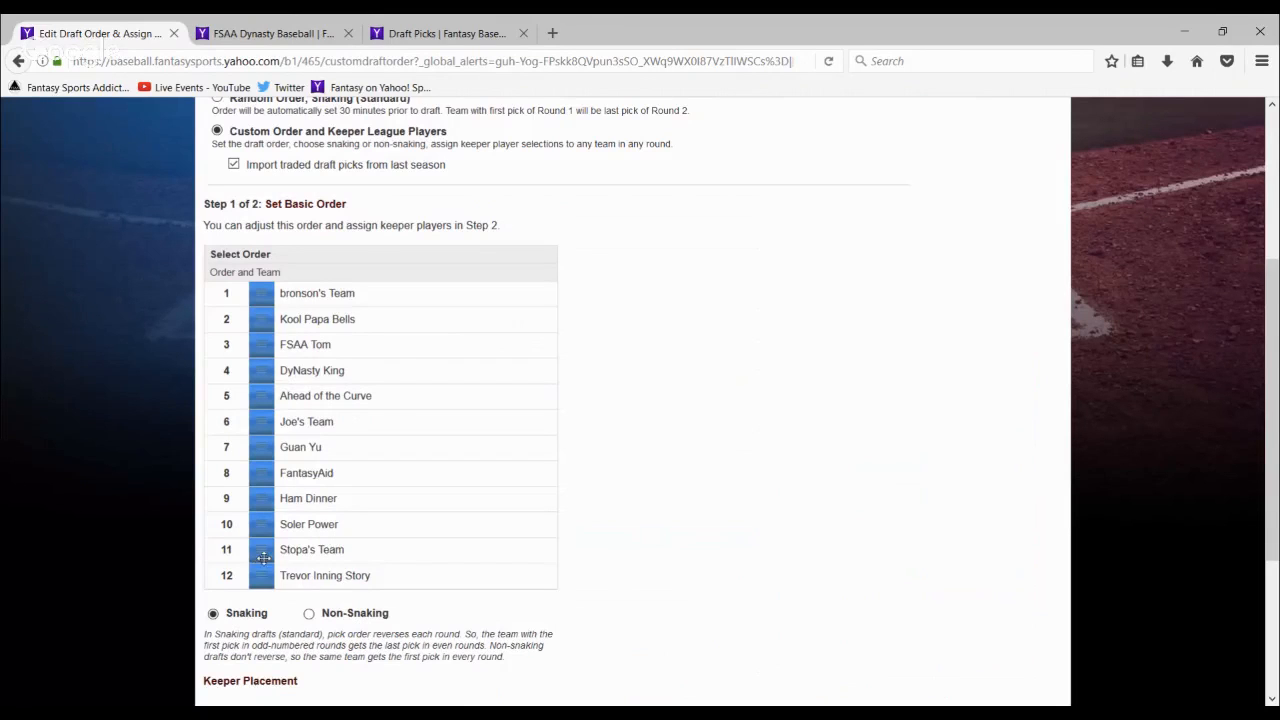
left_click_drag(262, 549, 303, 486)
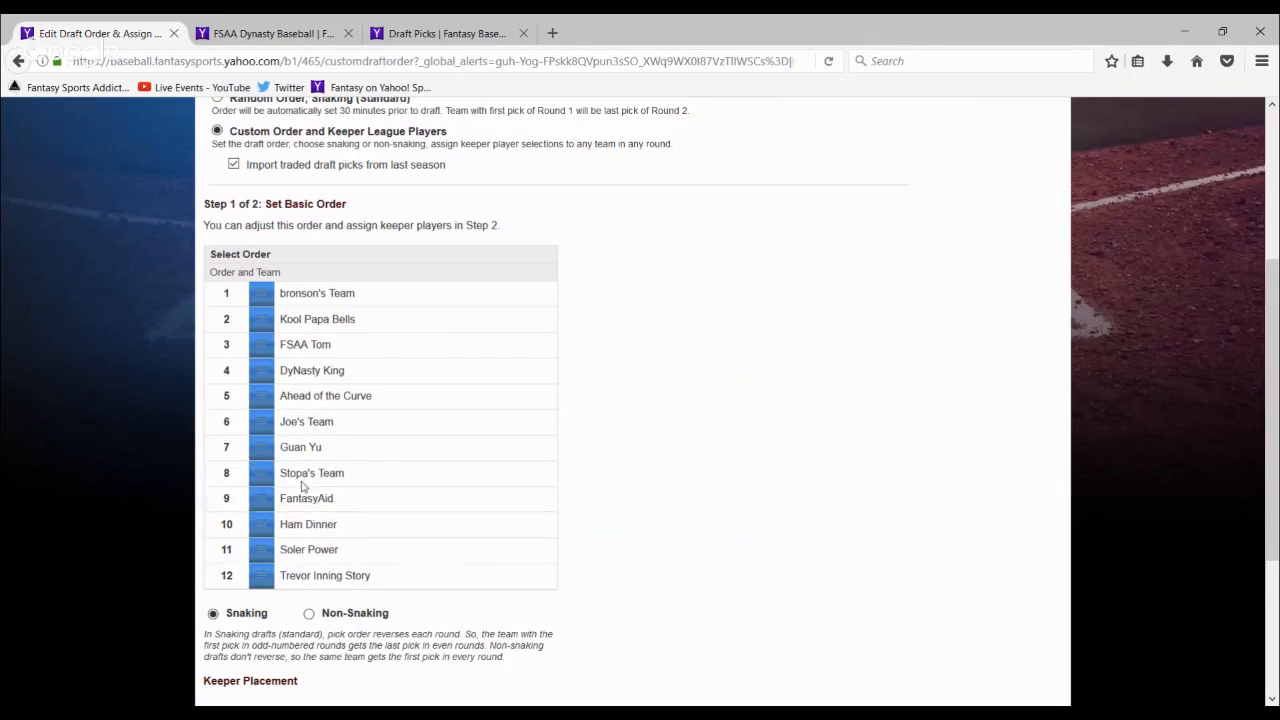
Compare the remaining teams with the 2016 standings and move Soler Power above Ham Dinner to the tenth draft position
left_click(295, 33)
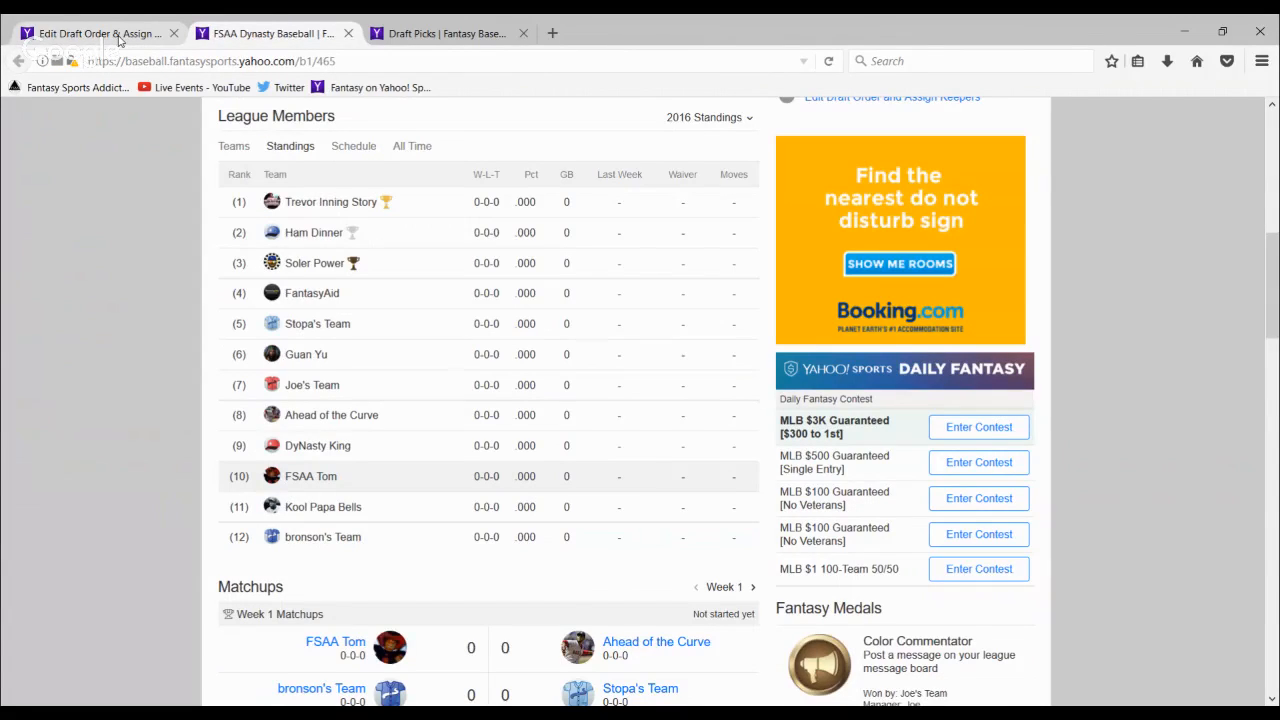
left_click(118, 38)
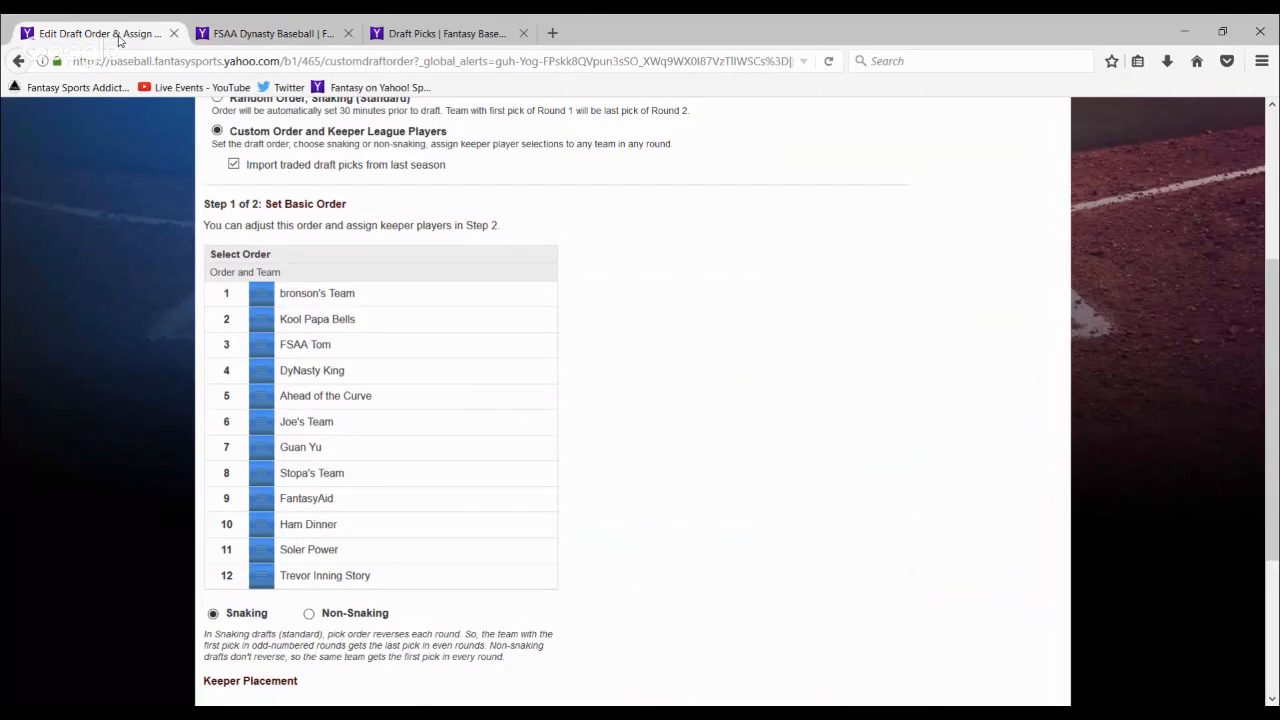
mouse_move(260, 498)
left_mouse_down()
mouse_move(261, 480)
mouse_move(259, 499)
left_mouse_up()
left_click(273, 37)
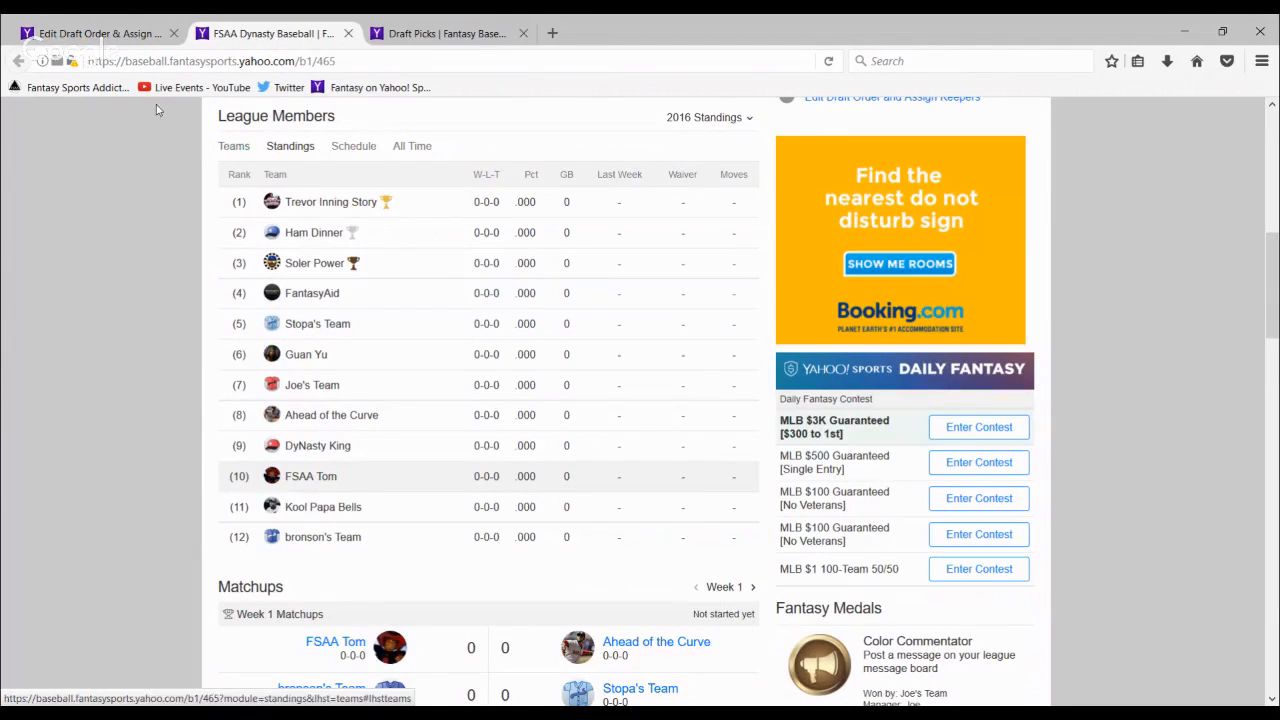
left_click(127, 33)
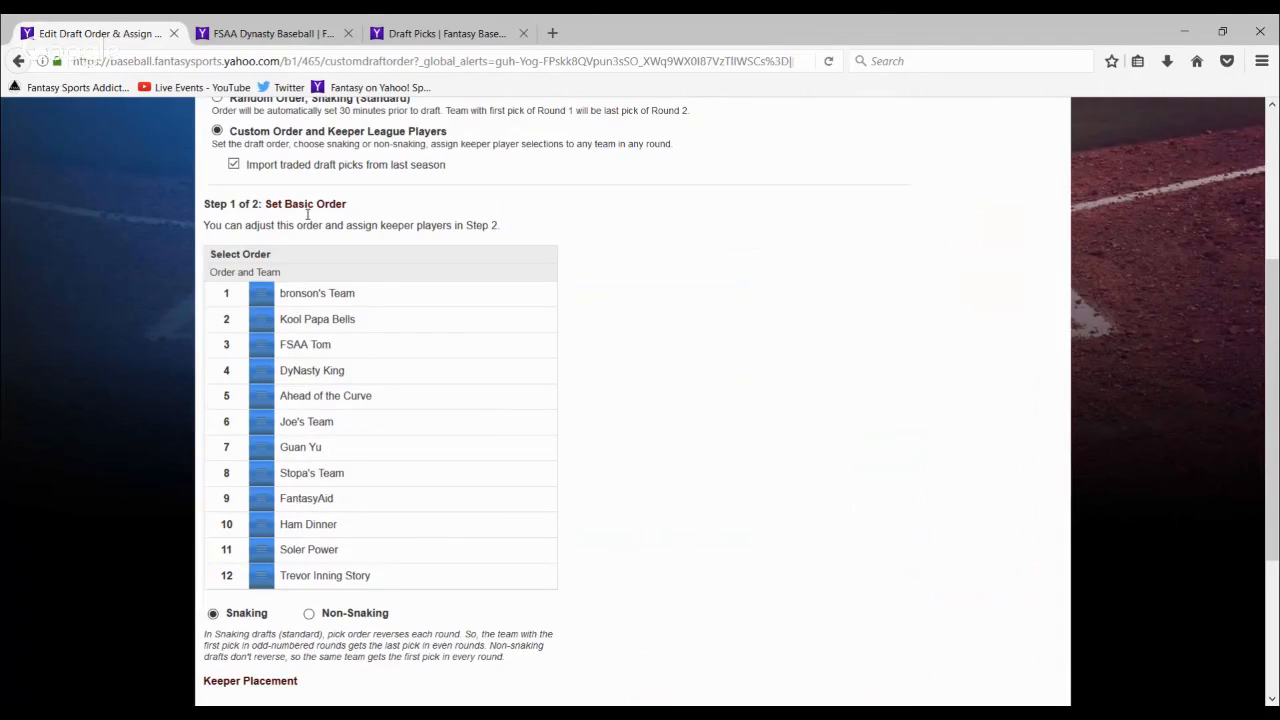
left_click(295, 40)
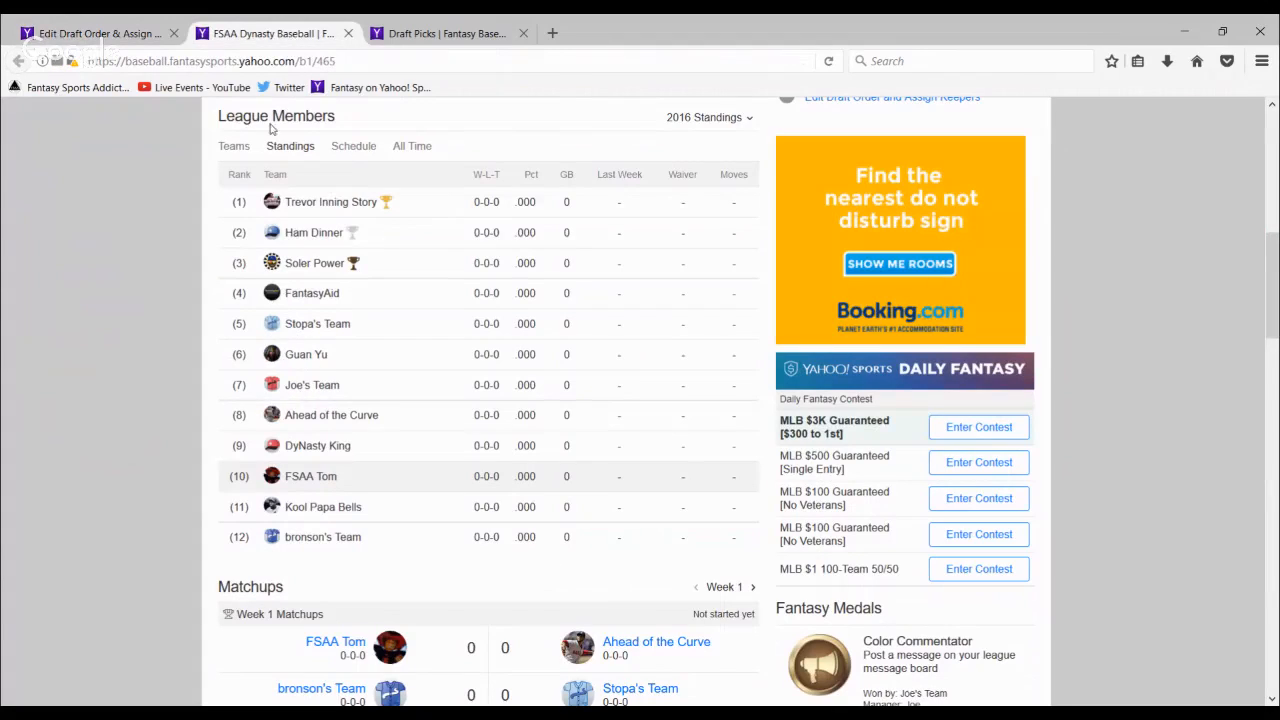
left_click(122, 38)
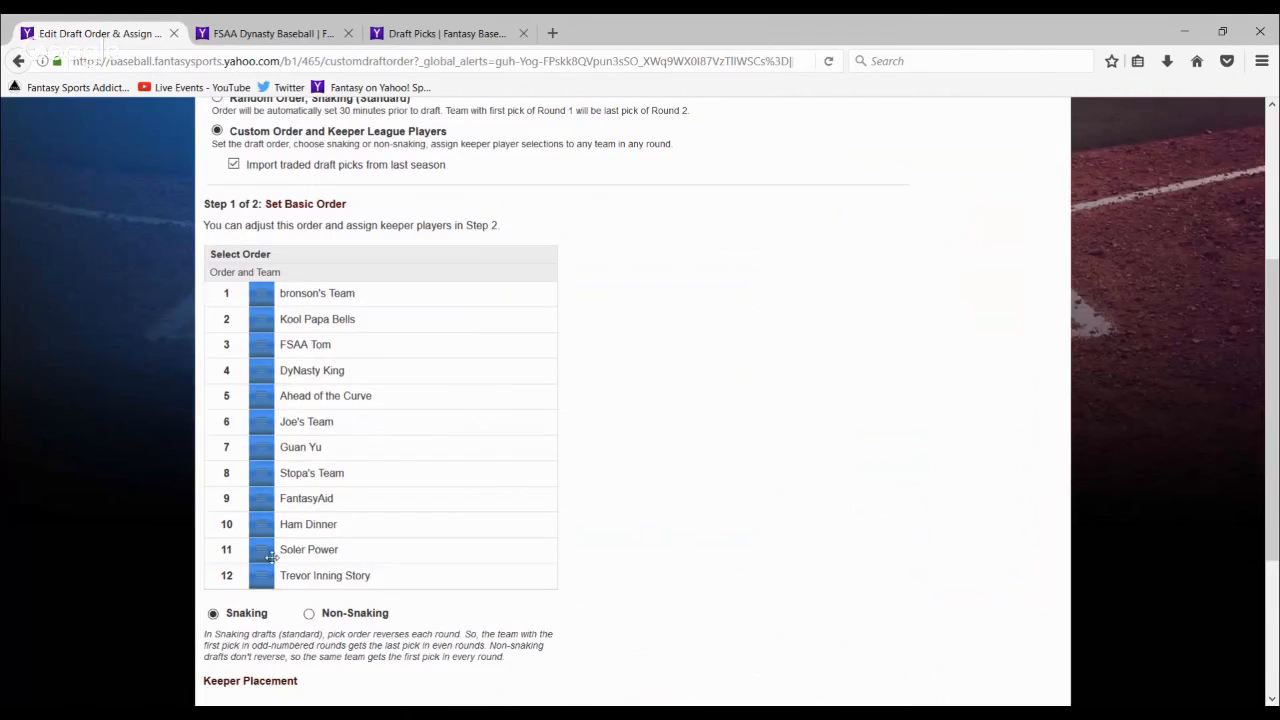
left_click_drag(270, 557, 268, 526)
Compare the complete draft order with the 2016 standings, and review the snaking and keeper placement settings
left_click(270, 33)
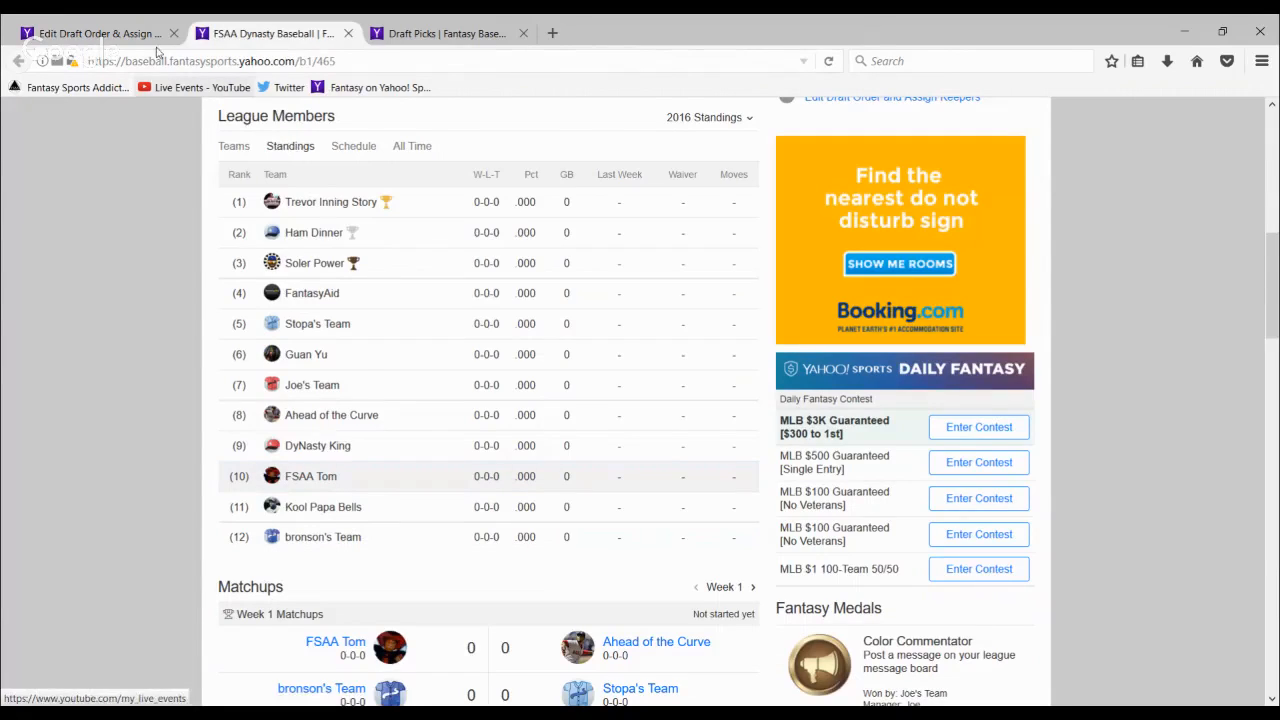
left_click(95, 33)
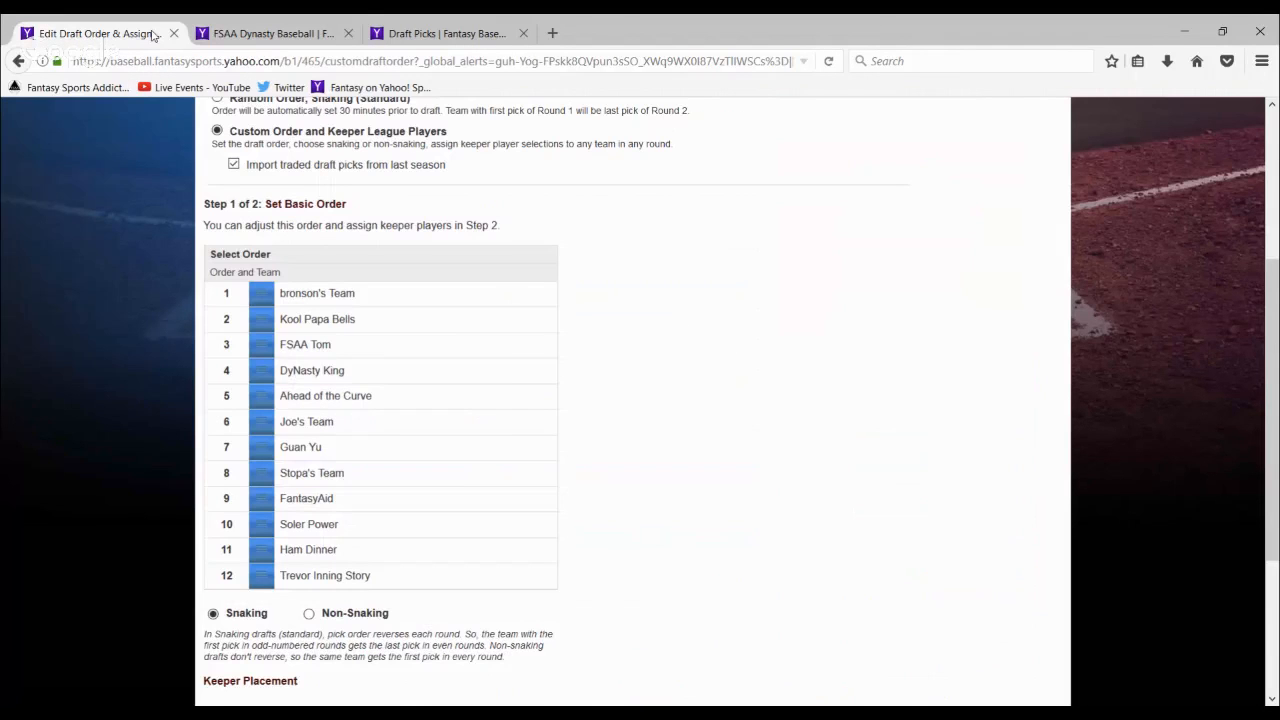
left_click(275, 33)
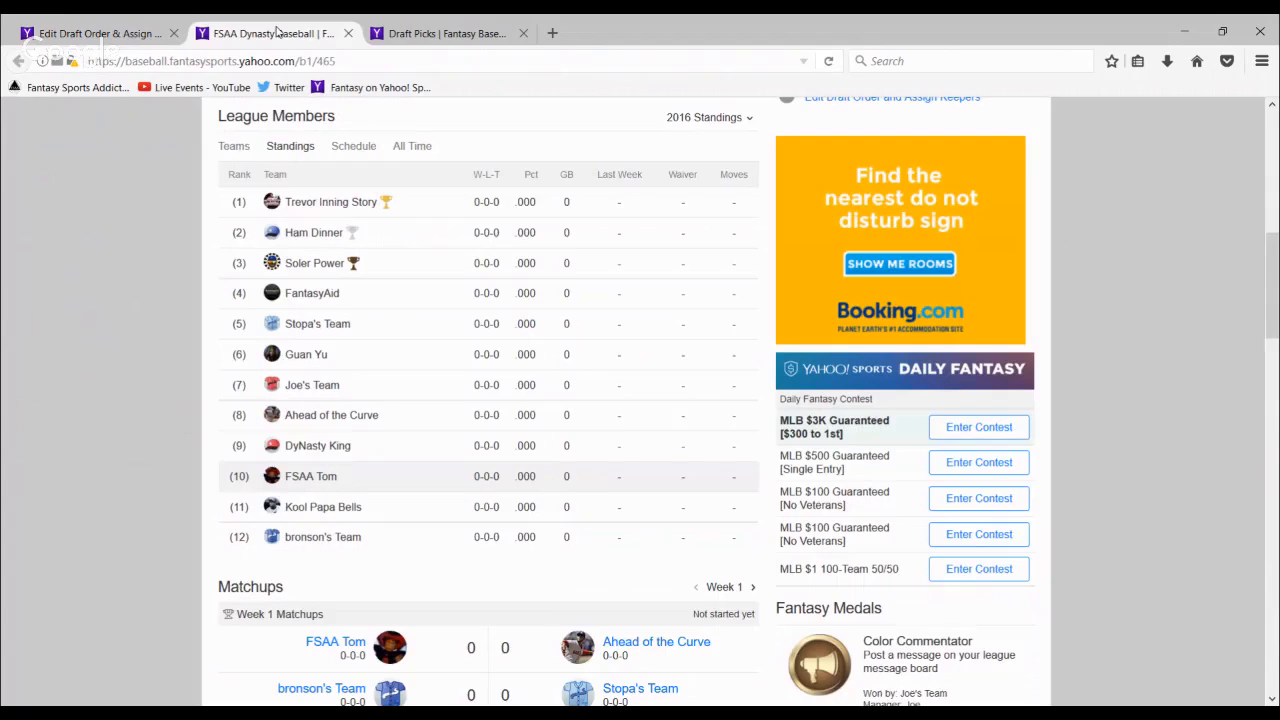
left_click(157, 35)
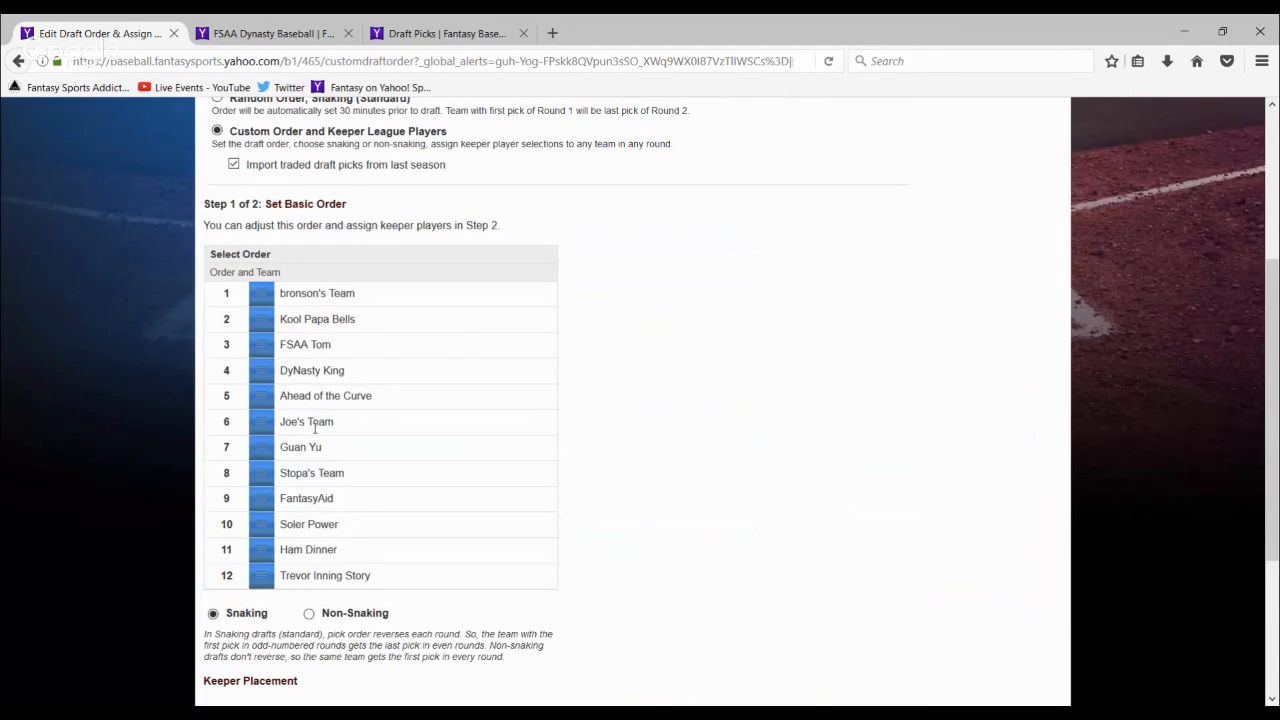
left_click(298, 27)
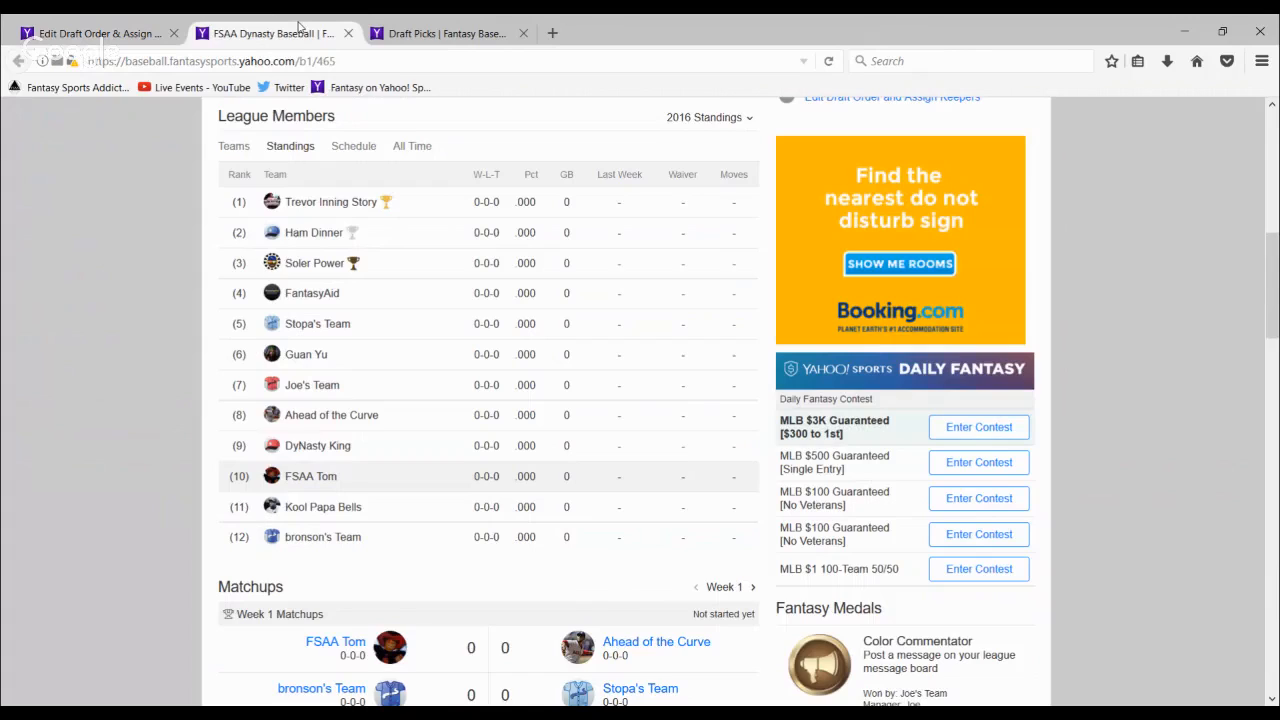
left_click(137, 30)
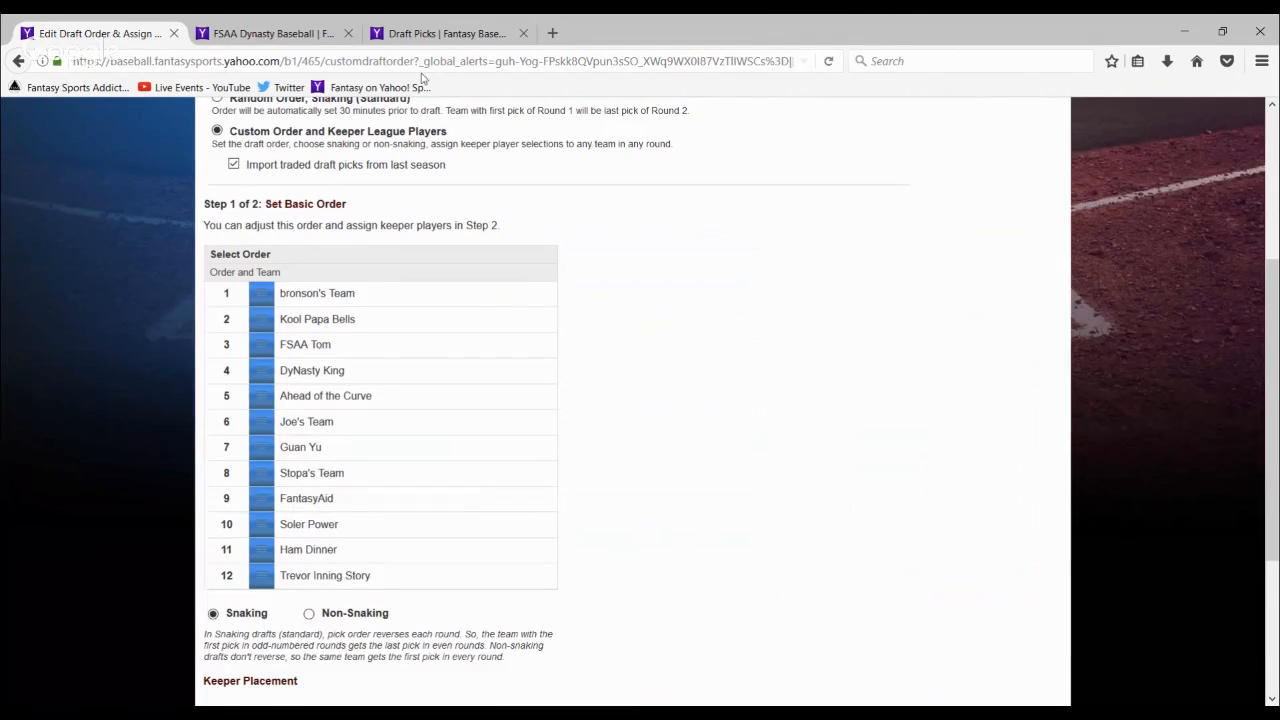
left_click(303, 35)
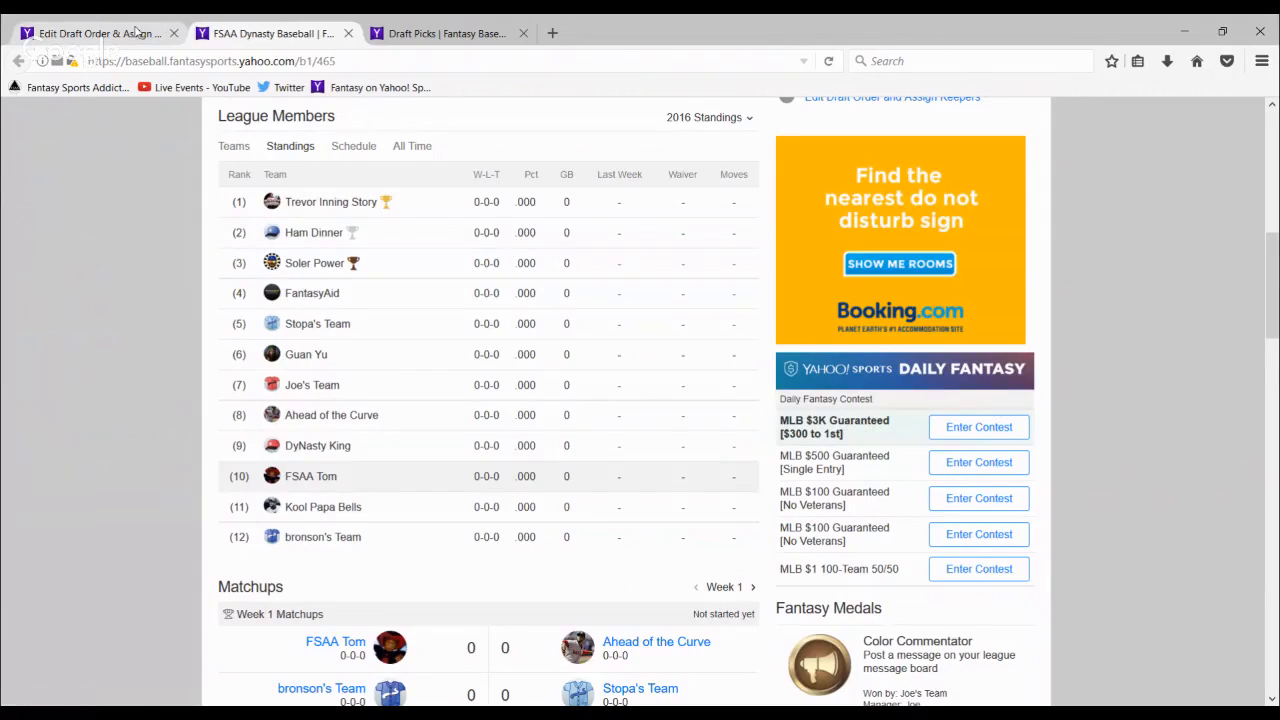
left_click(100, 33)
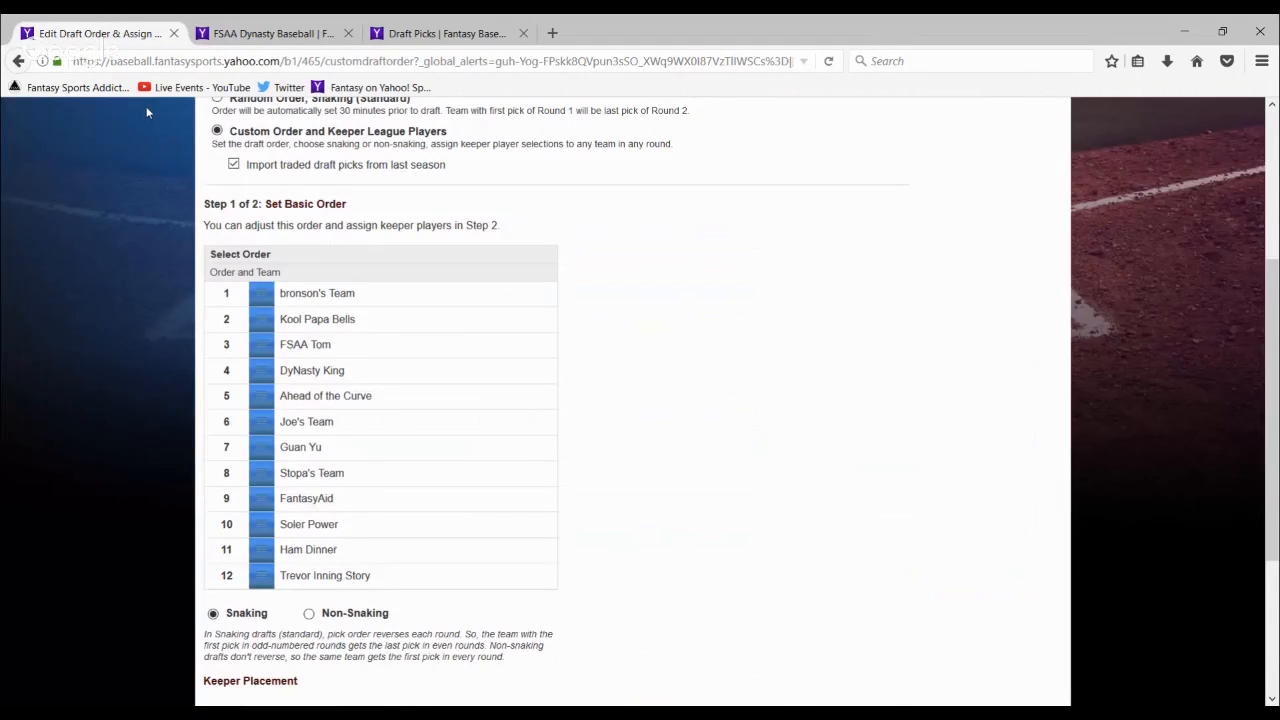
left_click(280, 30)
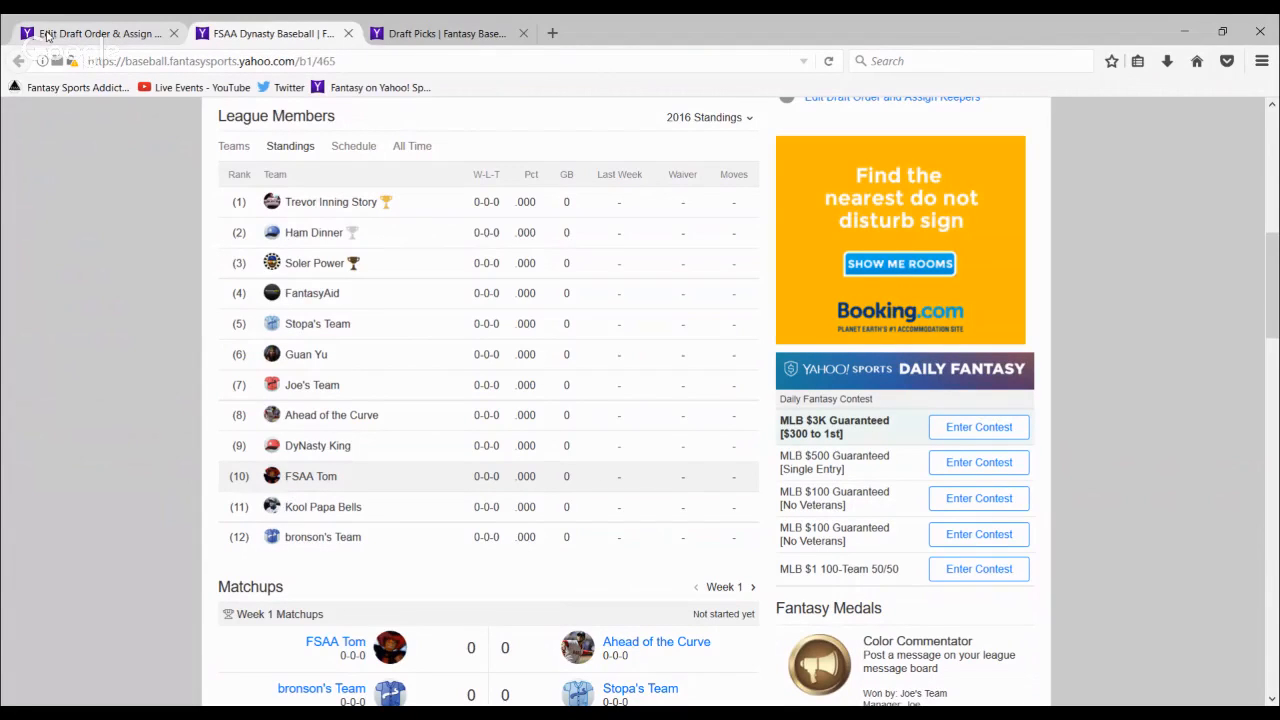
left_click(77, 28)
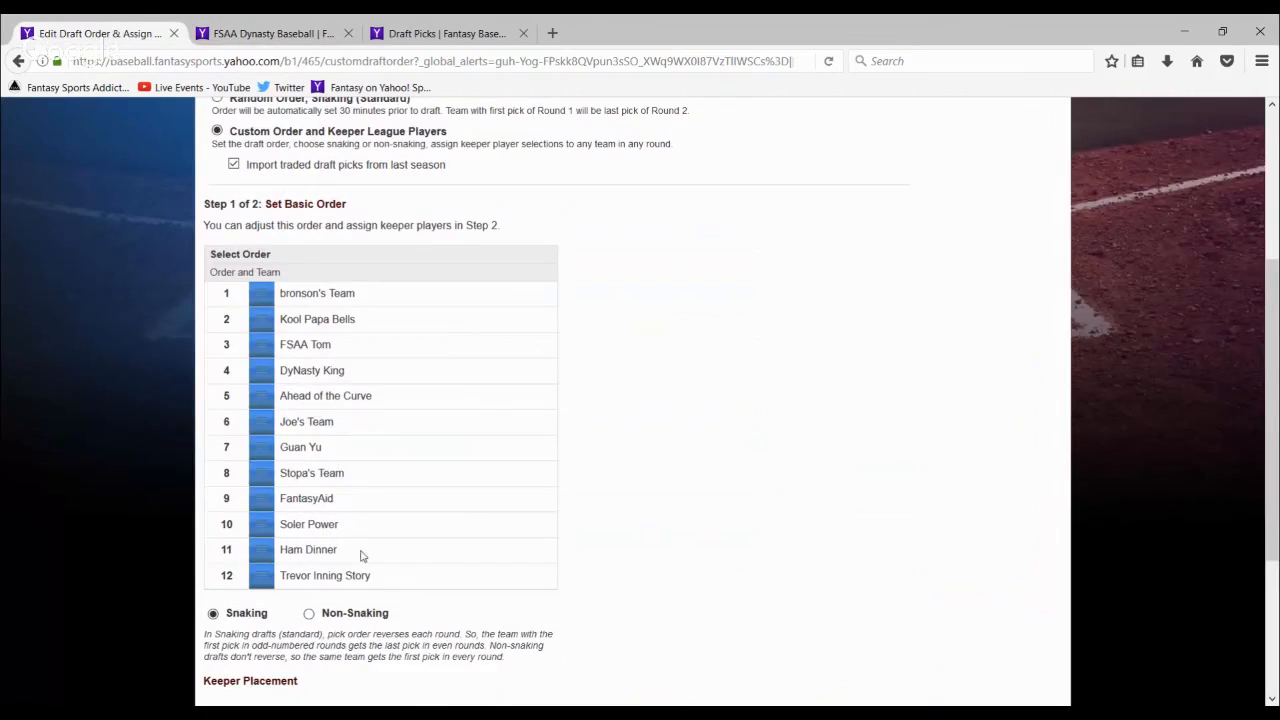
scroll(637, 486, "down", 1)
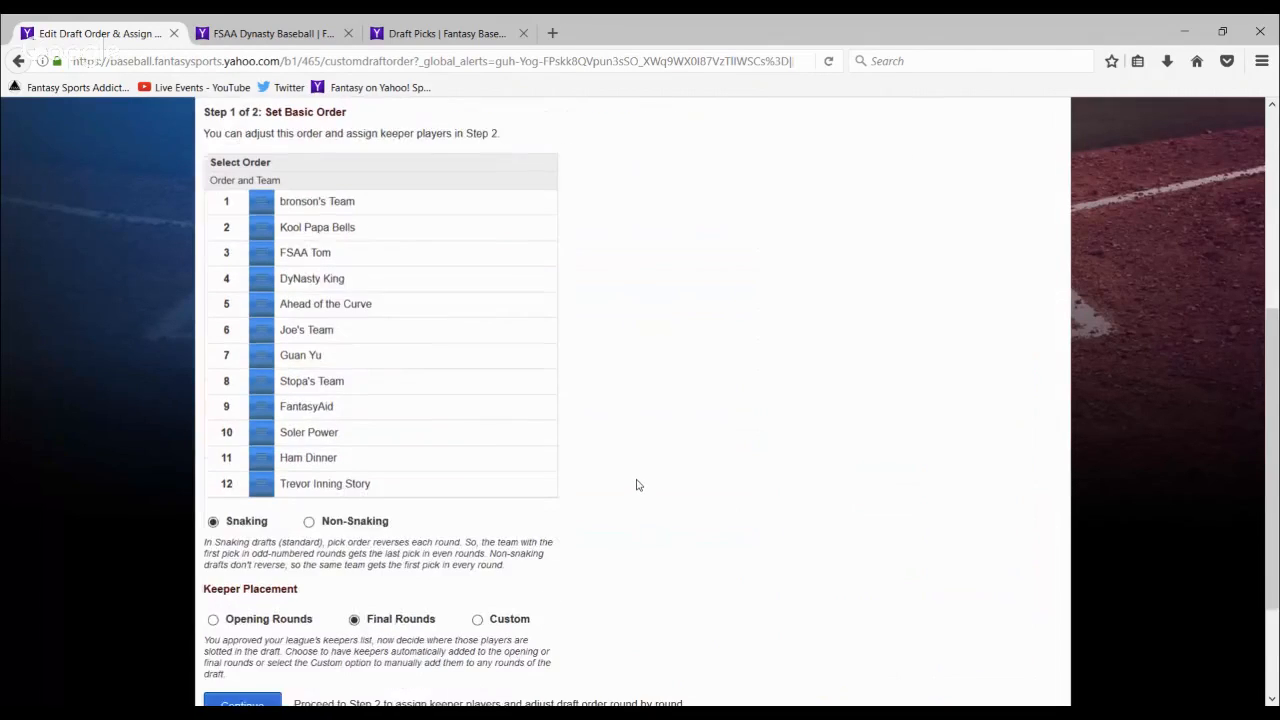
Recheck the basic order with snaking and final-round keeper placement, and proceed to Step 2 for assigning keeper players
scroll(640, 450, "down", 2)
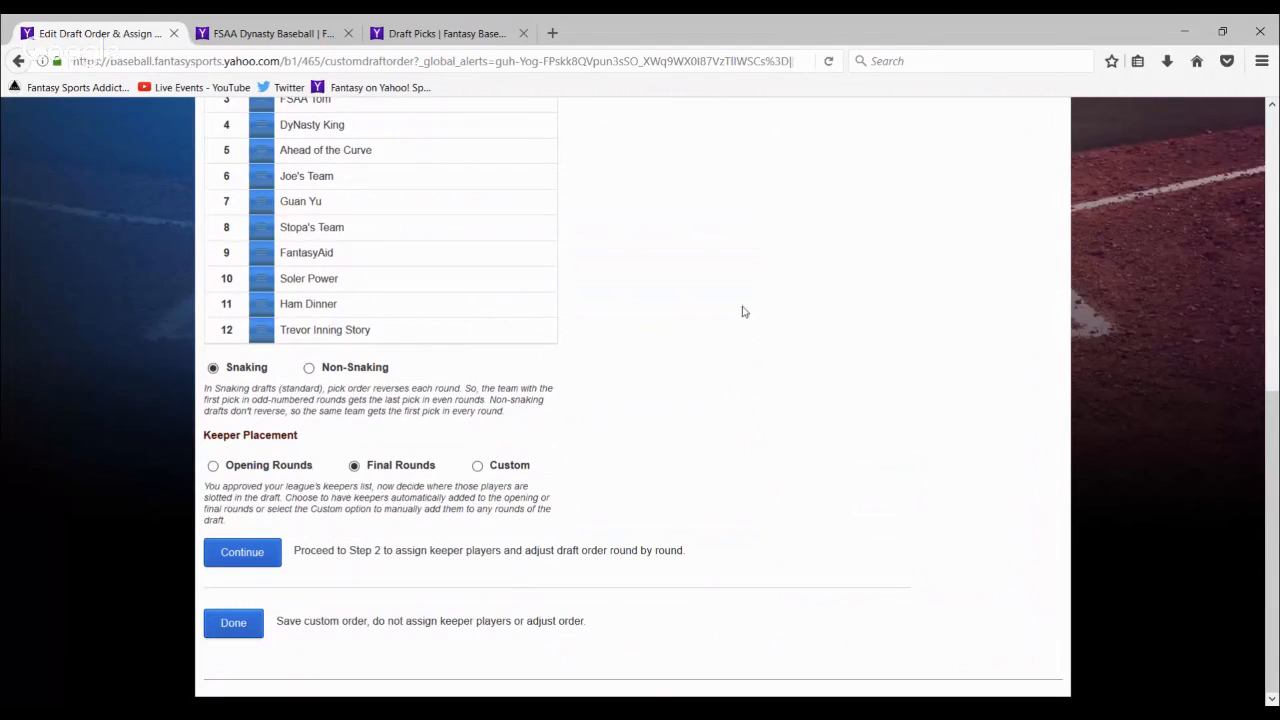
scroll(720, 340, "up", 5)
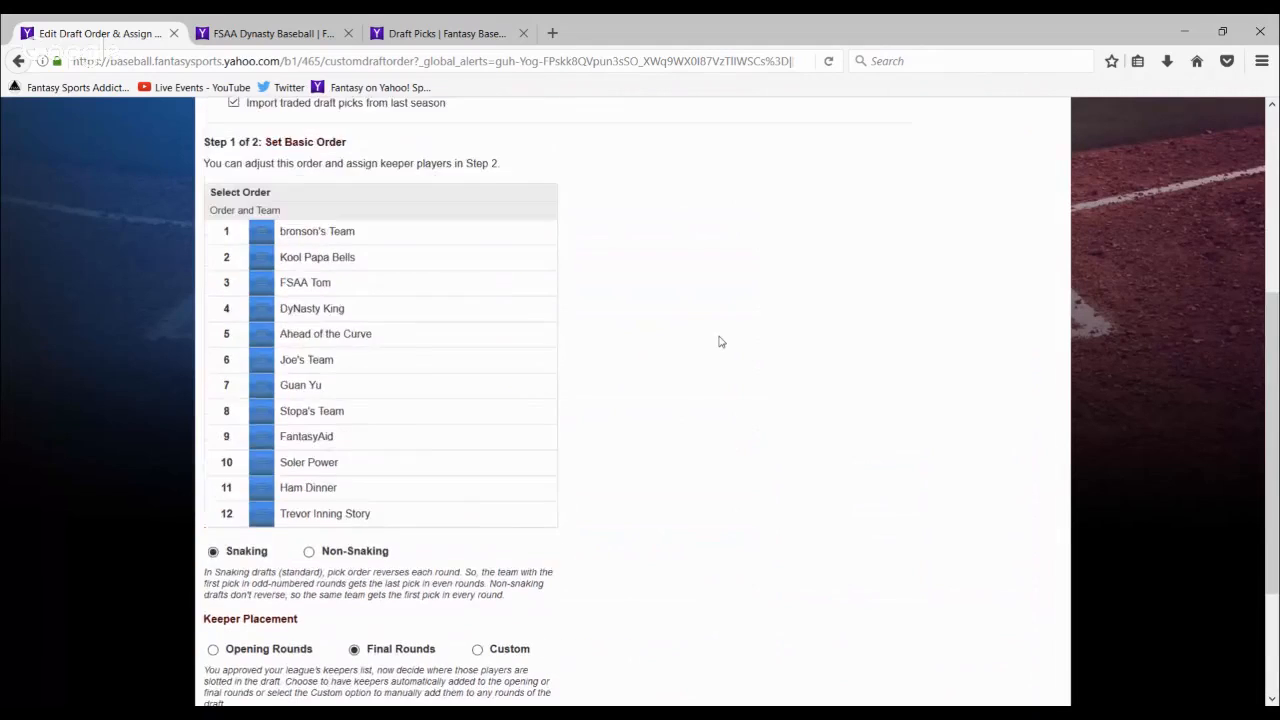
scroll(720, 343, "down", 1)
scroll(720, 342, "down", 3)
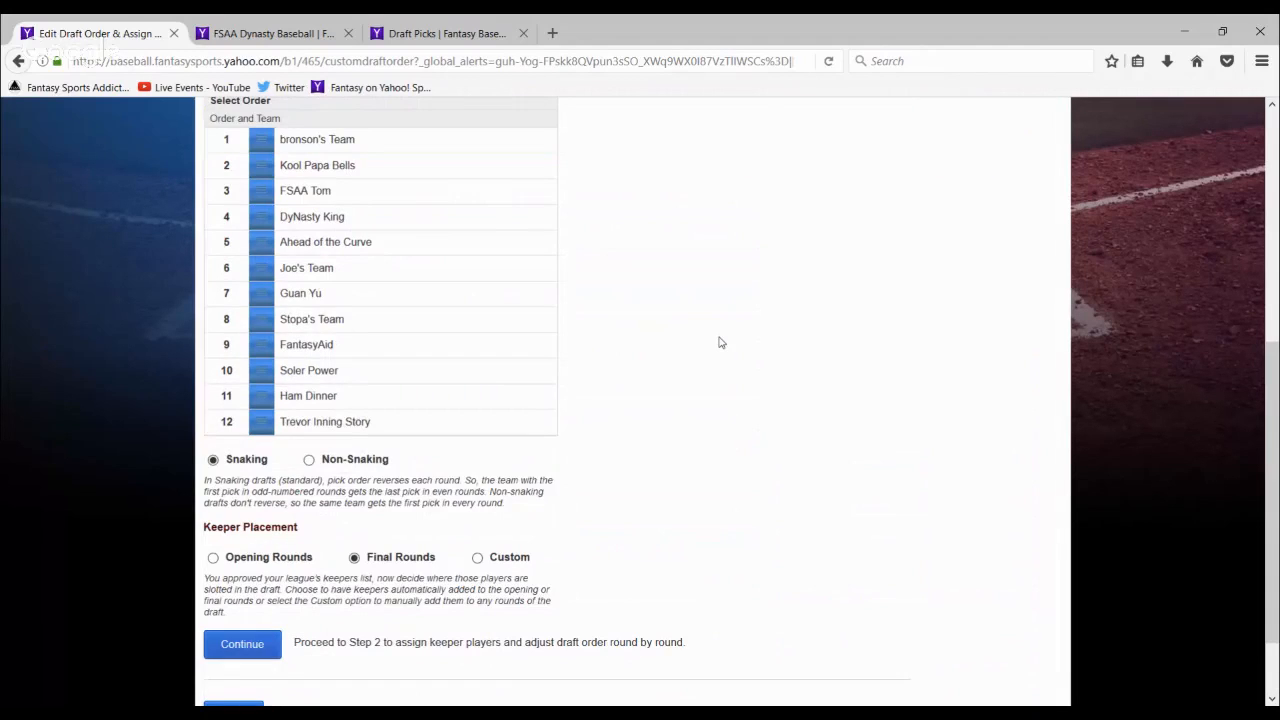
scroll(720, 343, "down", 1)
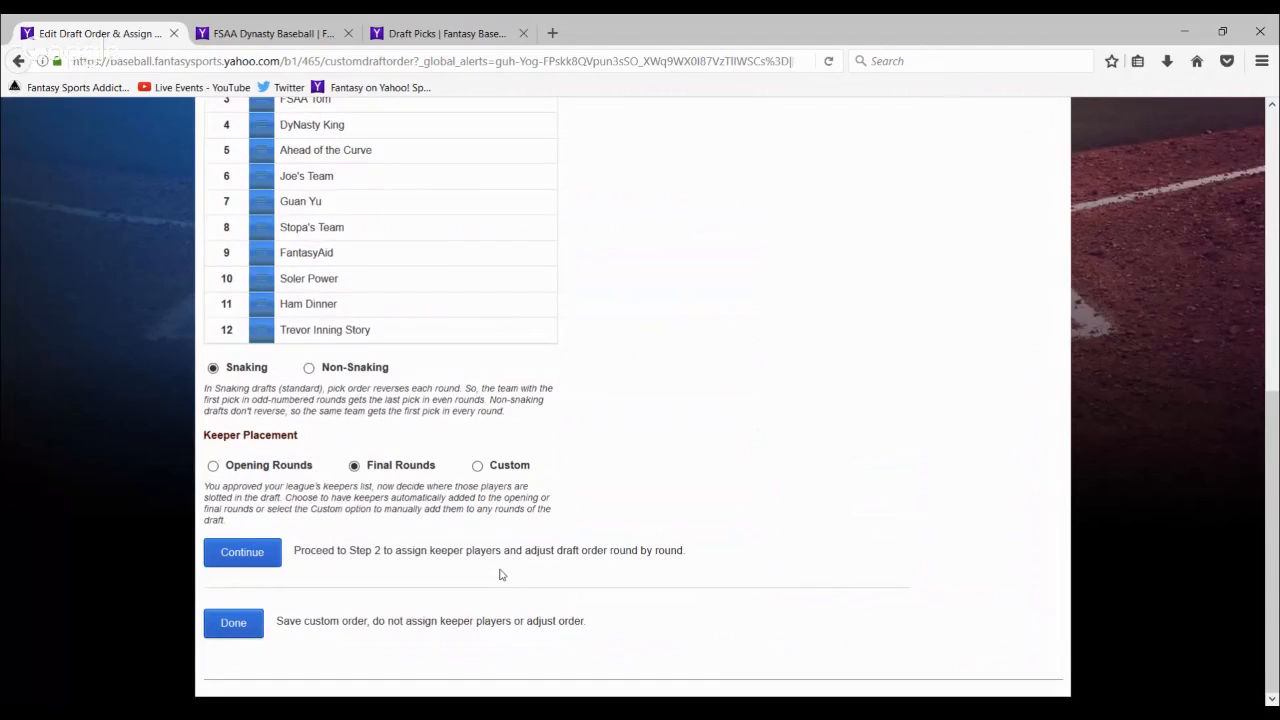
left_click(273, 566)
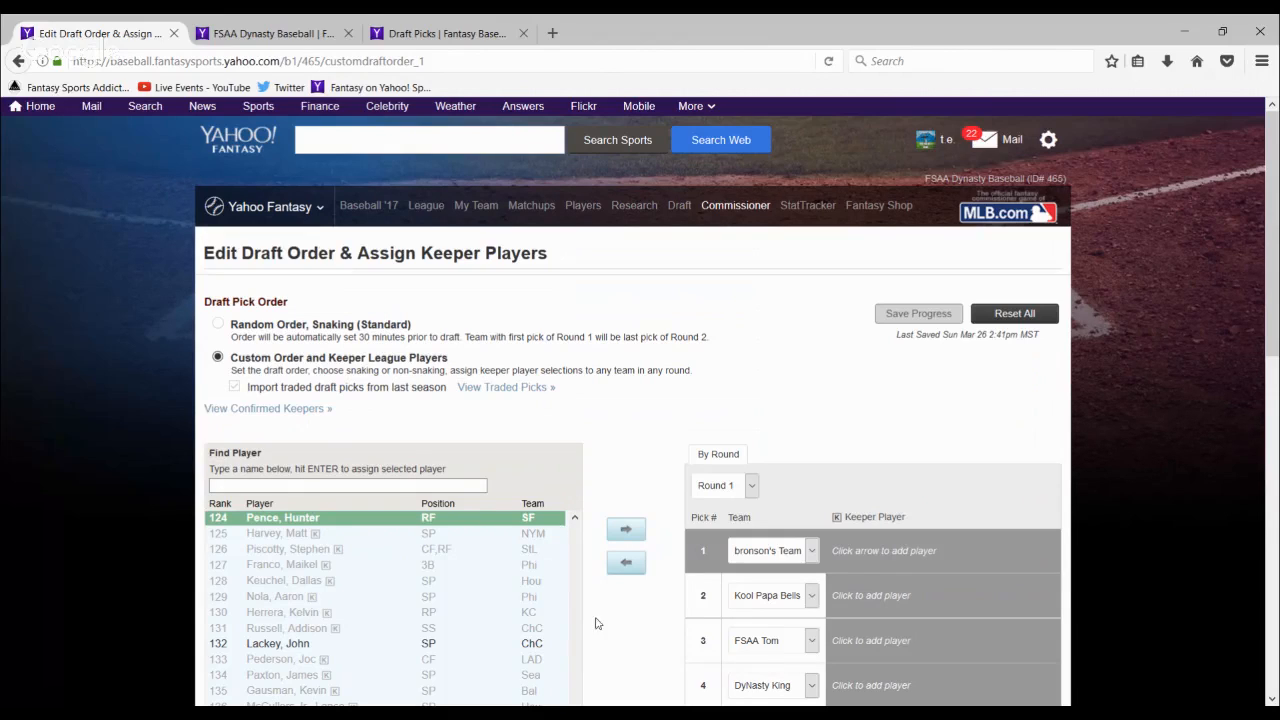
Examine the ranked player list up to its first entry to see which players are marked as keepers
scroll(362, 582, "down", 3)
scroll(364, 583, "up", 3)
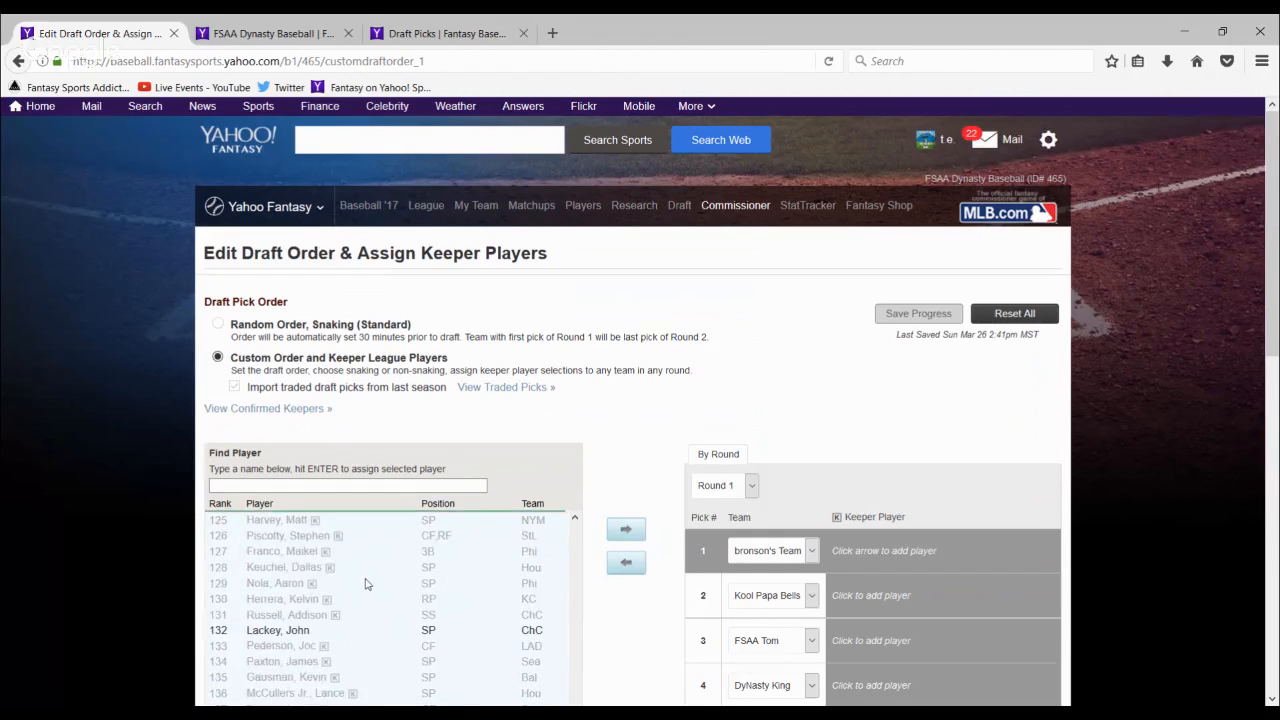
scroll(365, 583, "up", 5)
scroll(619, 390, "down", 1)
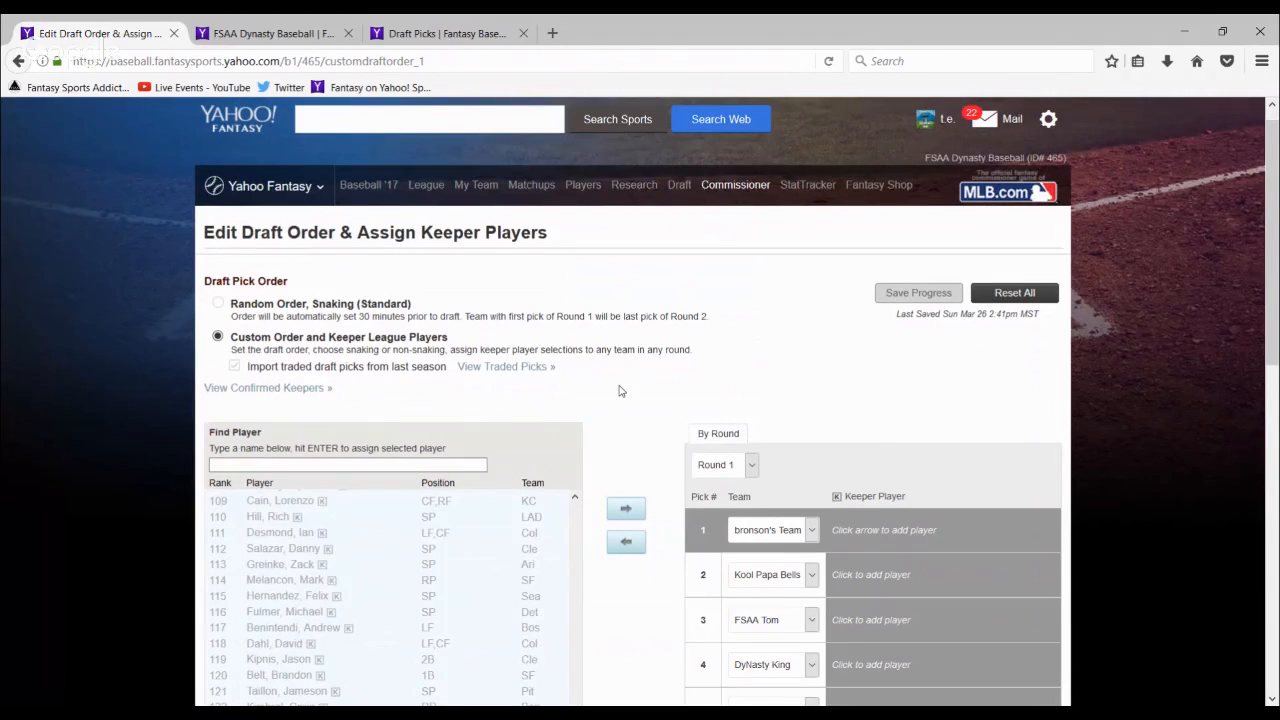
scroll(619, 390, "down", 5)
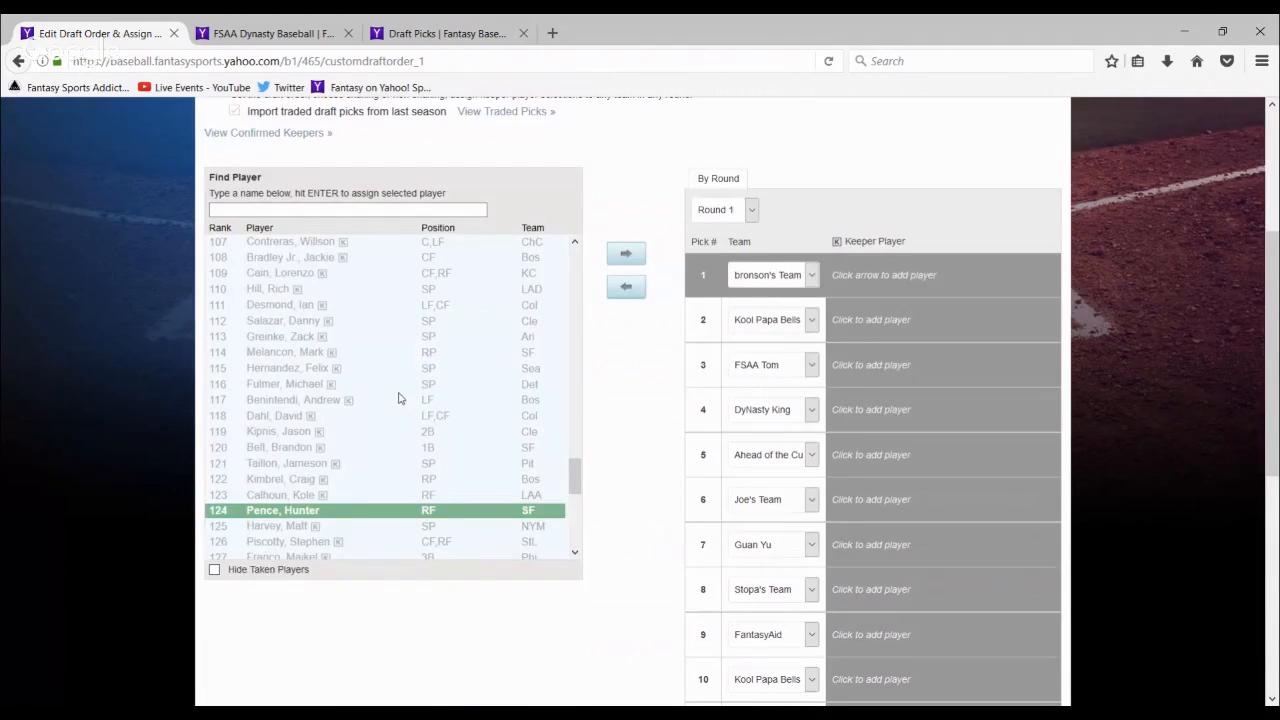
scroll(398, 398, "up", 7)
scroll(341, 449, "up", 17)
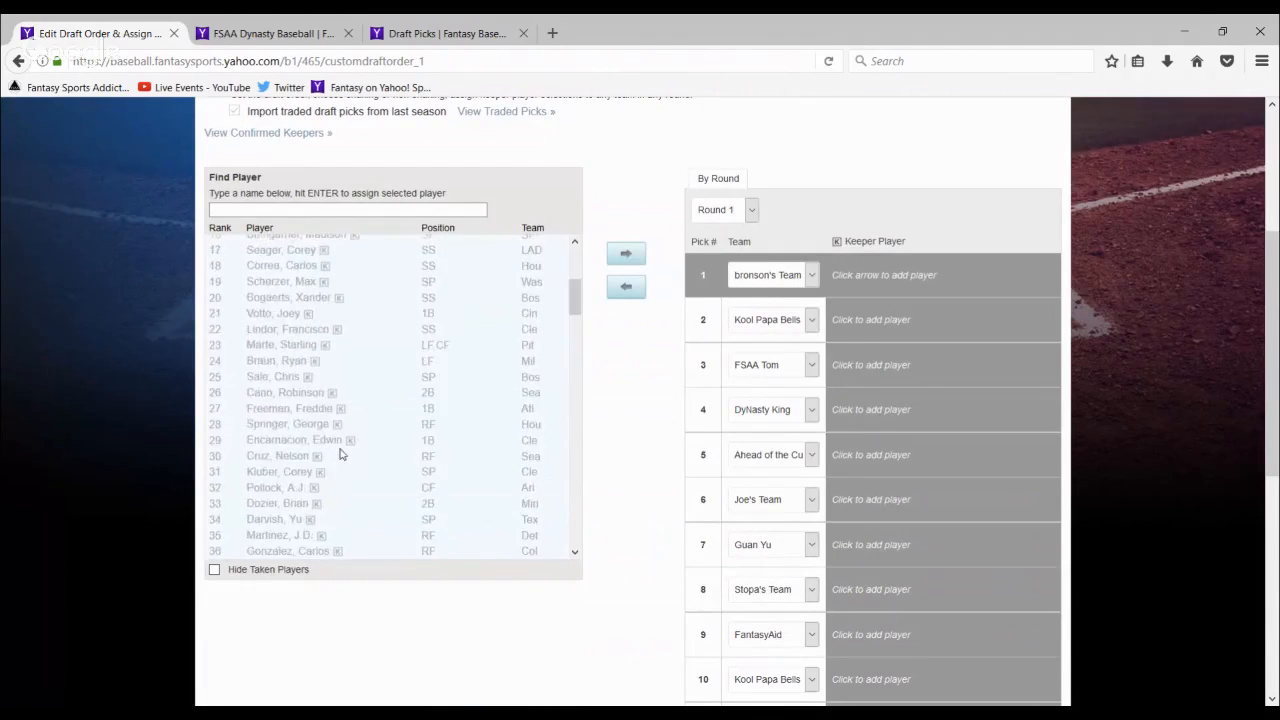
scroll(341, 454, "up", 4)
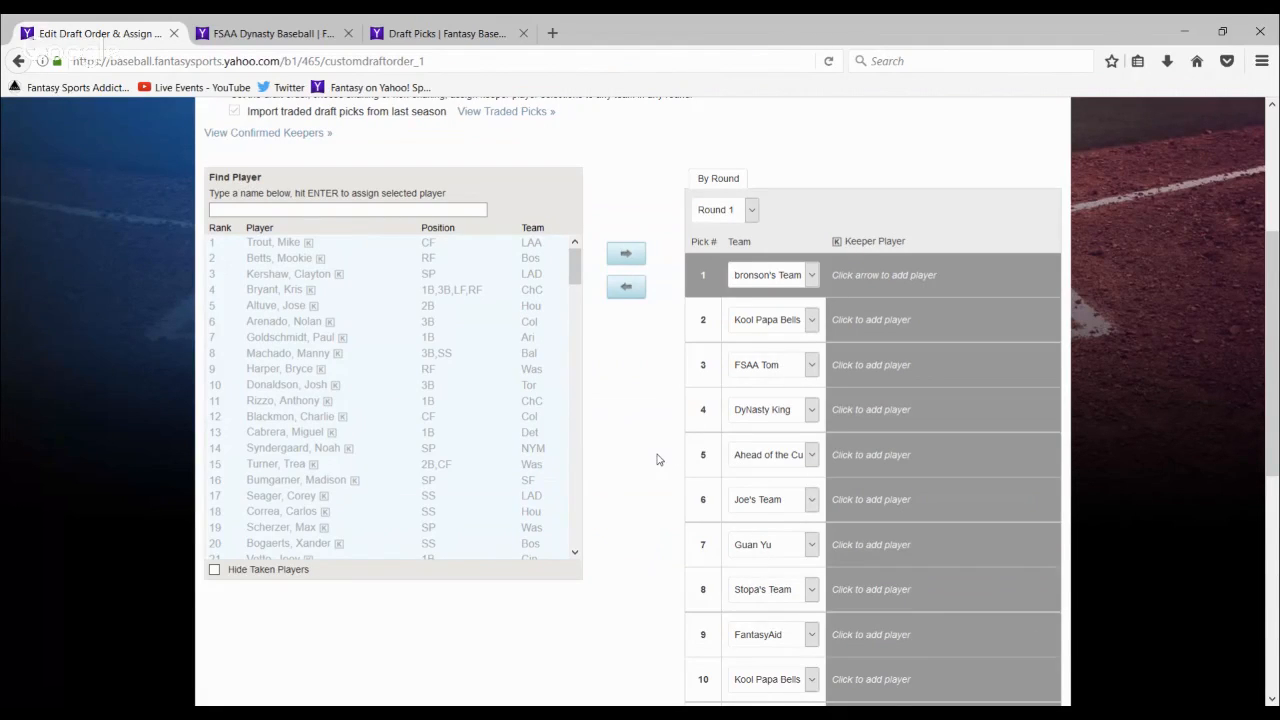
Review which team holds each of the twelve picks in round 1 of the custom draft order
scroll(657, 459, "down", 3)
scroll(657, 459, "up", 2)
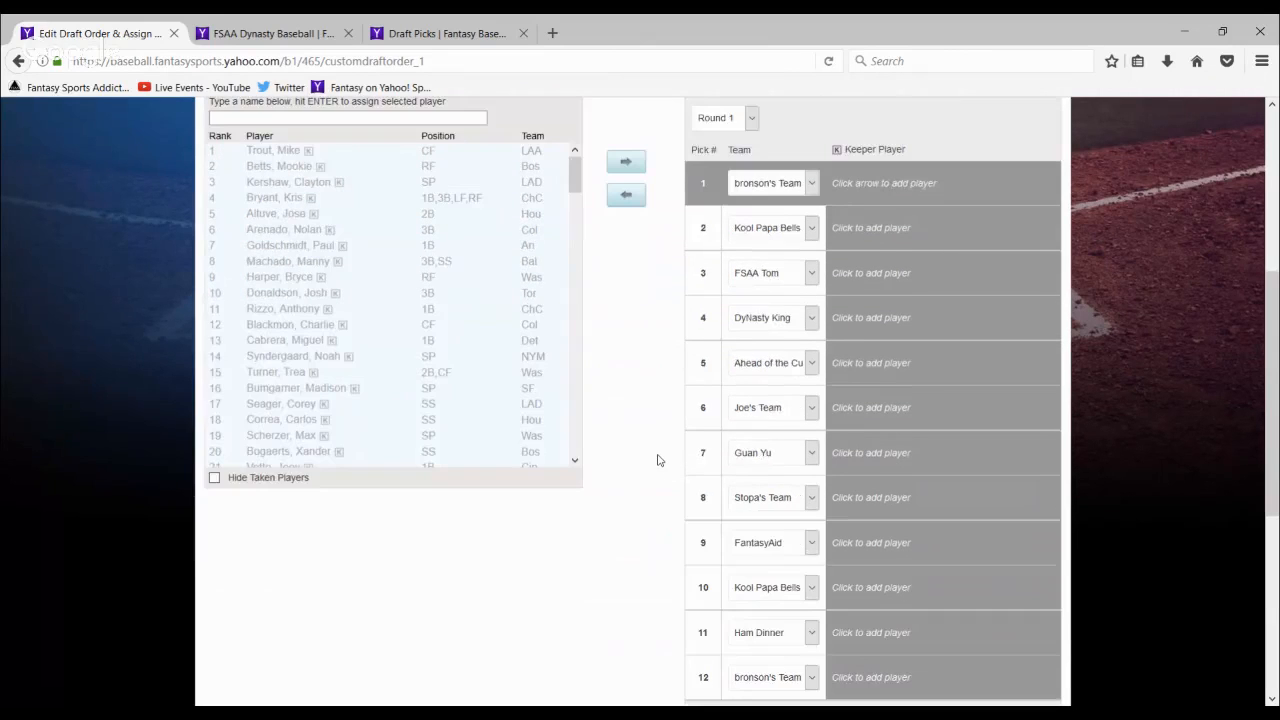
scroll(657, 459, "up", 1)
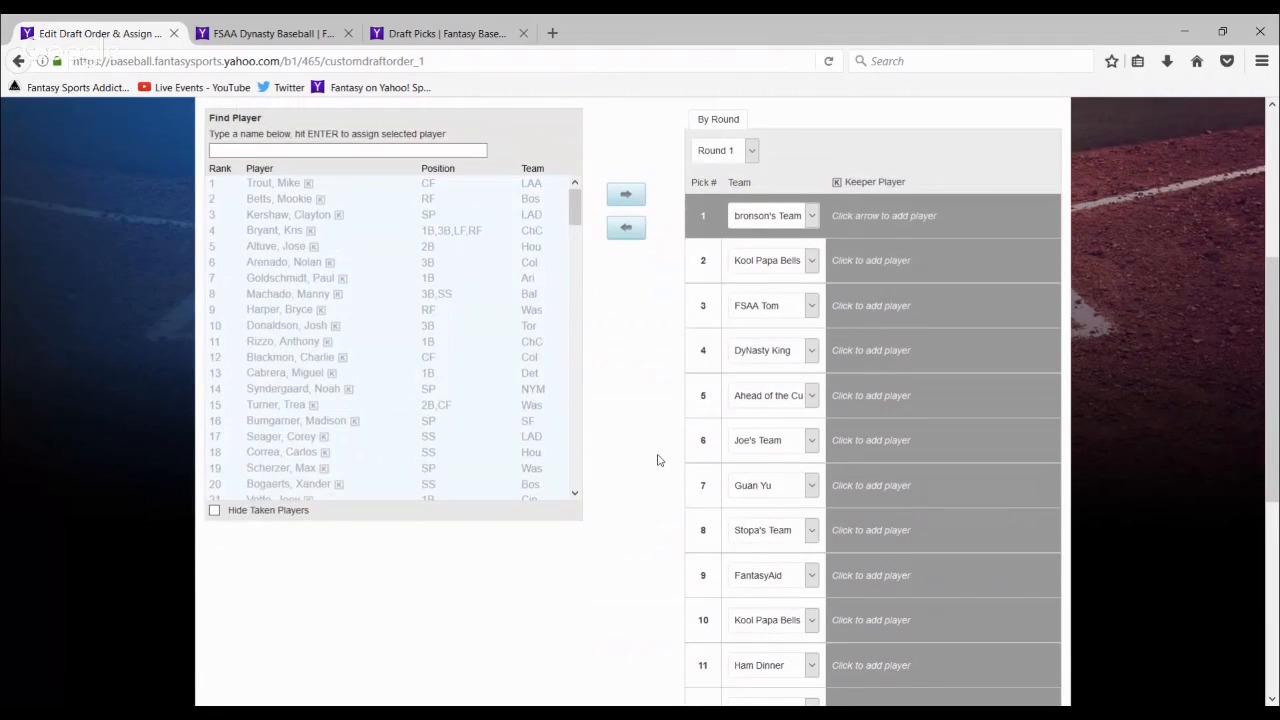
scroll(657, 459, "up", 3)
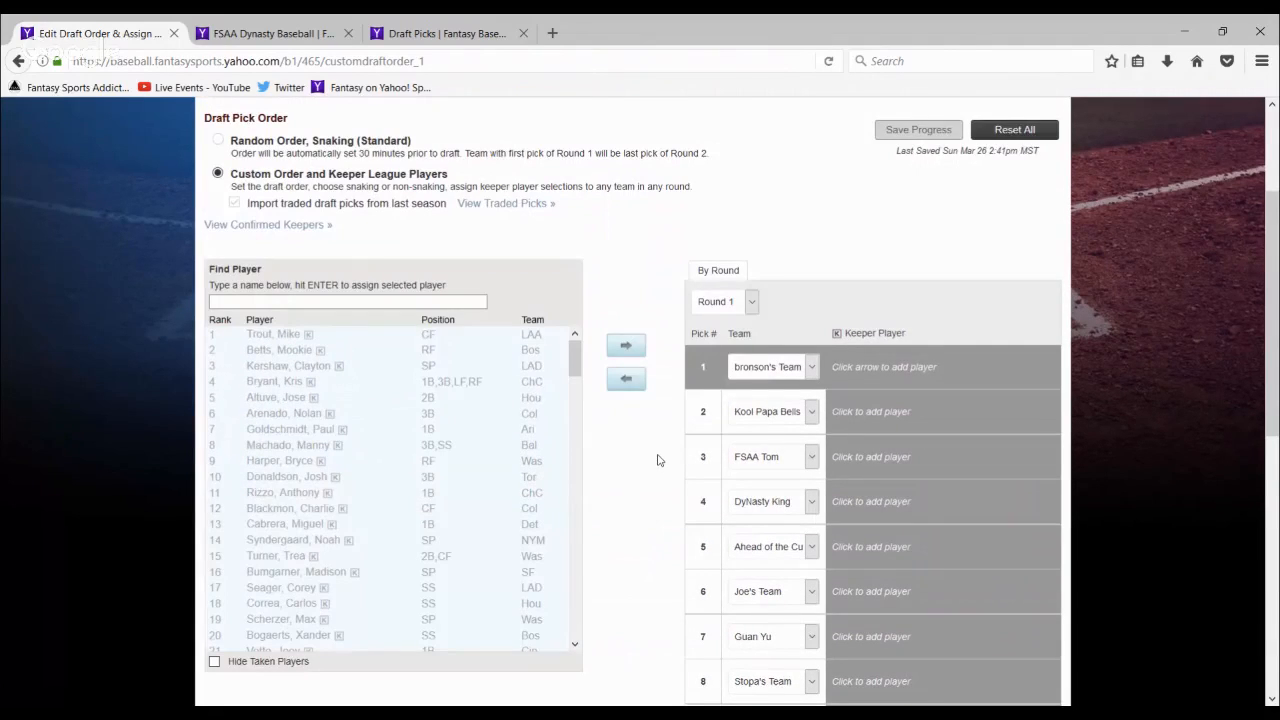
scroll(657, 459, "down", 4)
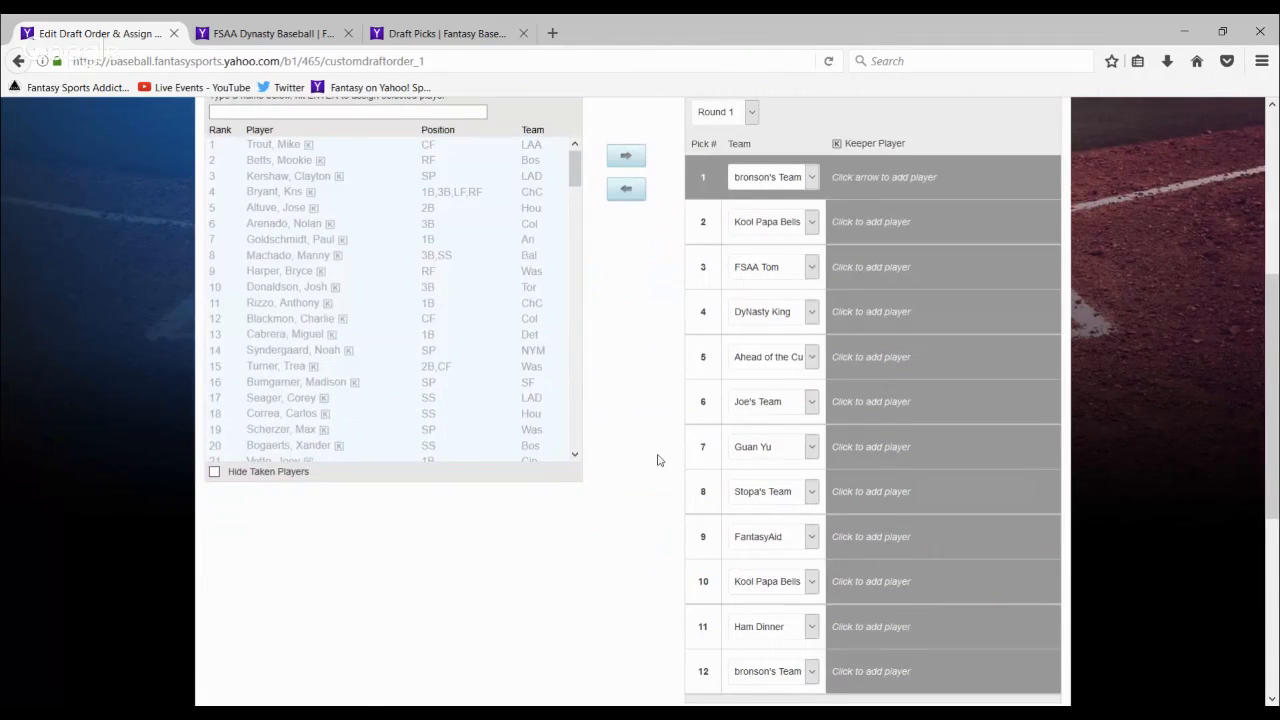
scroll(657, 459, "up", 4)
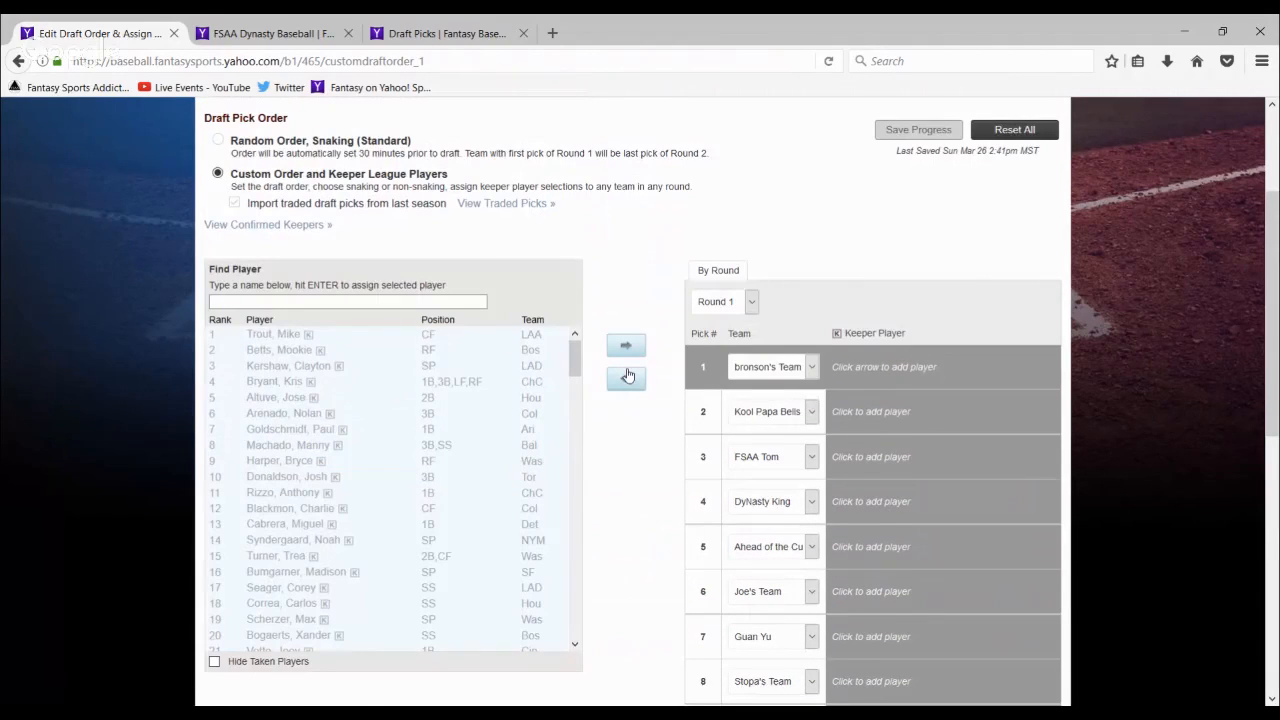
Examine the current season's traded draft picks in the grid and the round-by-round ownership lists
left_click(478, 25)
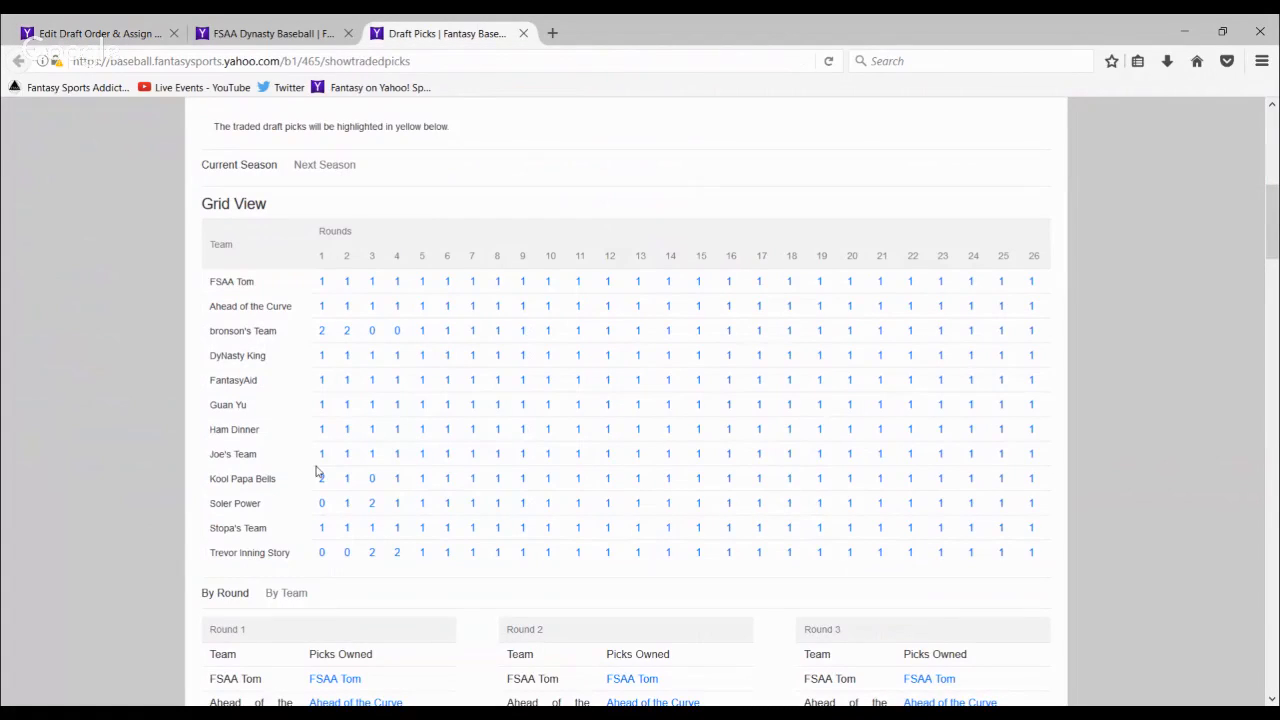
scroll(401, 243, "up", 2)
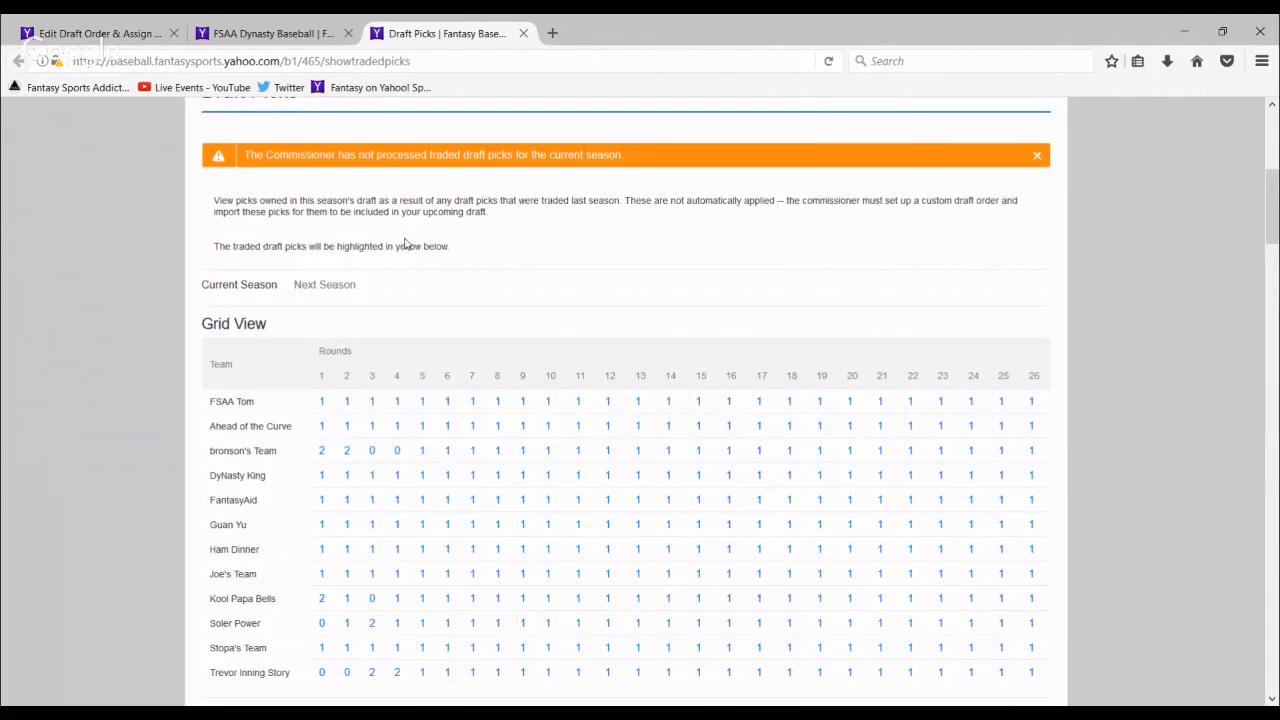
scroll(405, 243, "up", 1)
scroll(542, 250, "up", 4)
mouse_move(676, 212)
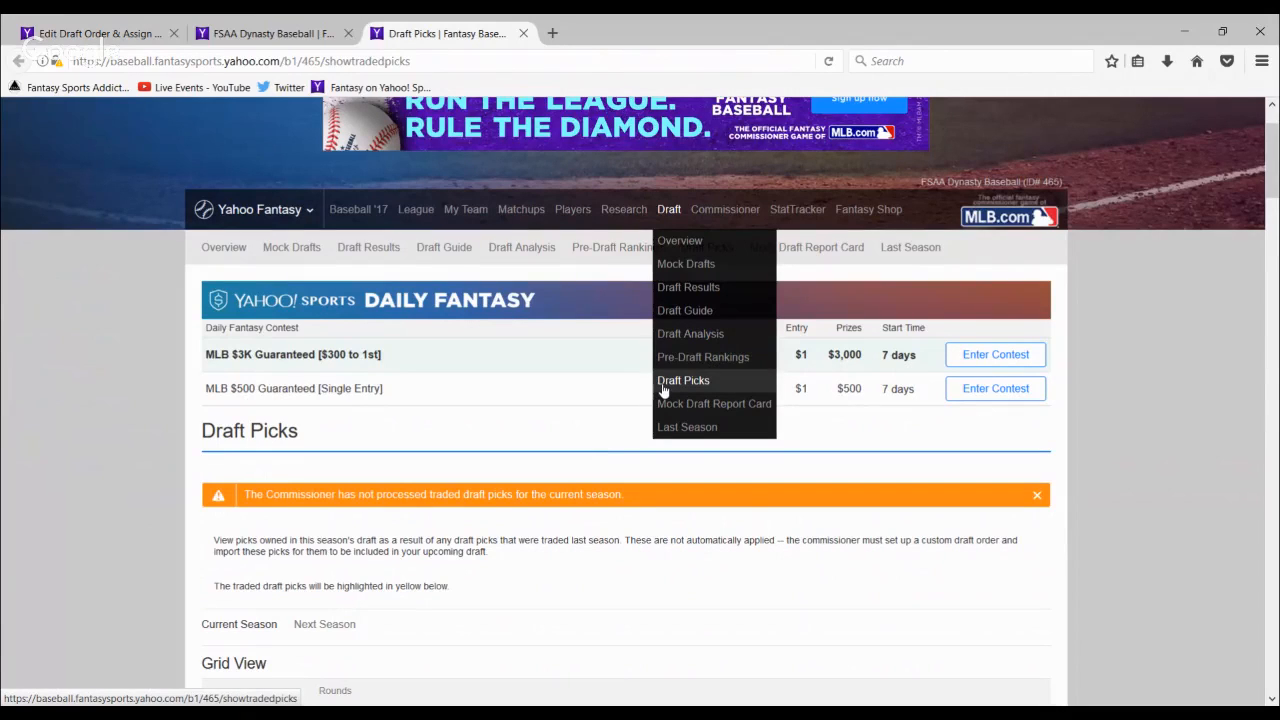
scroll(585, 450, "down", 3)
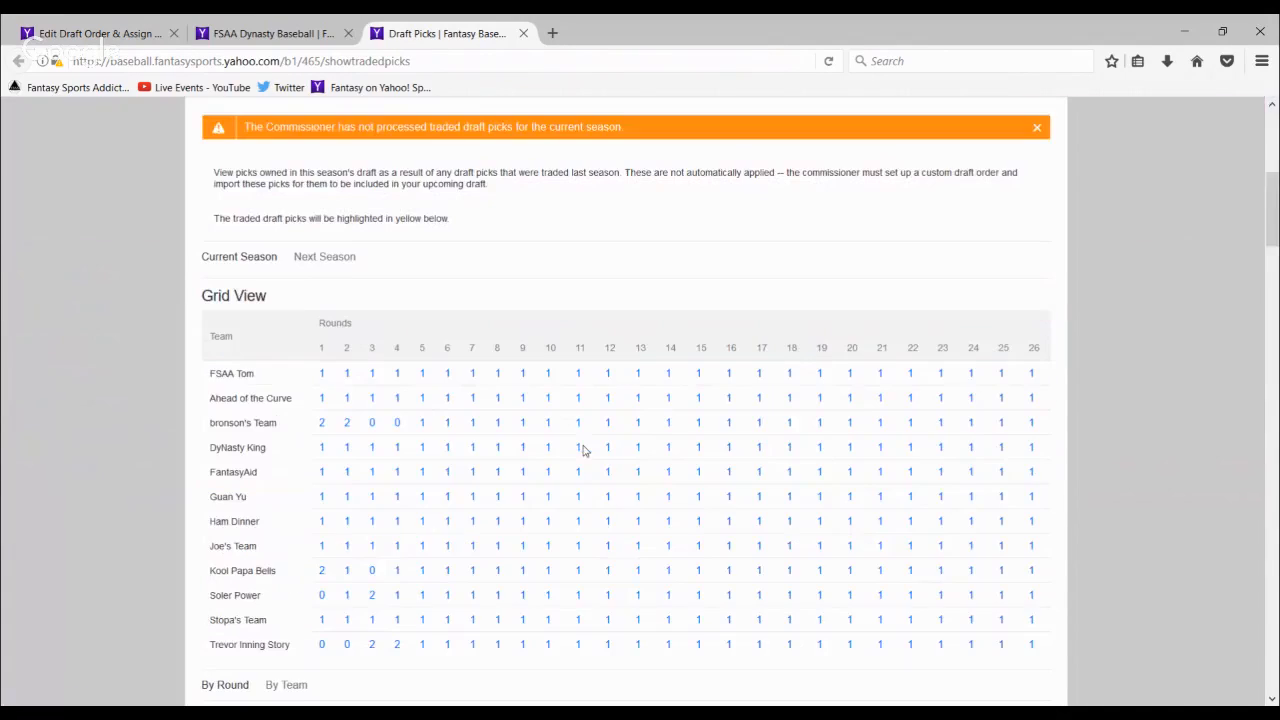
scroll(585, 450, "down", 2)
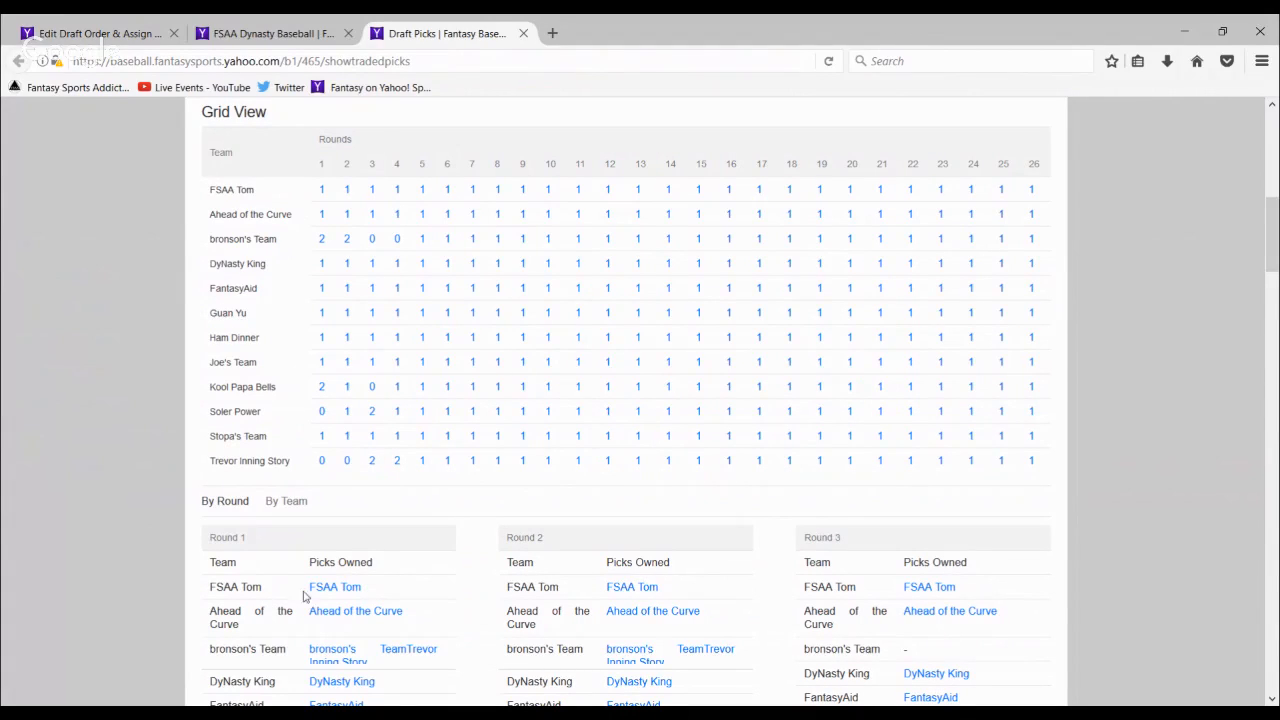
Cross-check the round 1 pick order against the 2016 standings and the traded draft picks
left_click(270, 33)
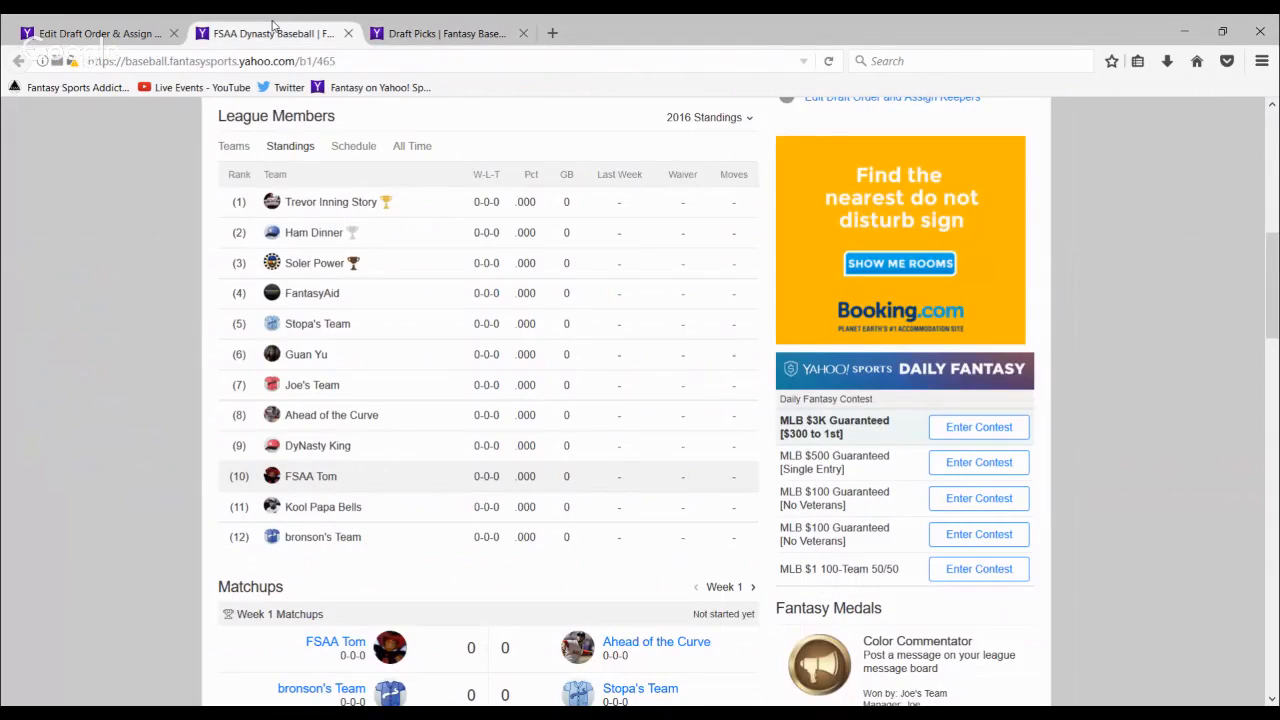
left_click(434, 30)
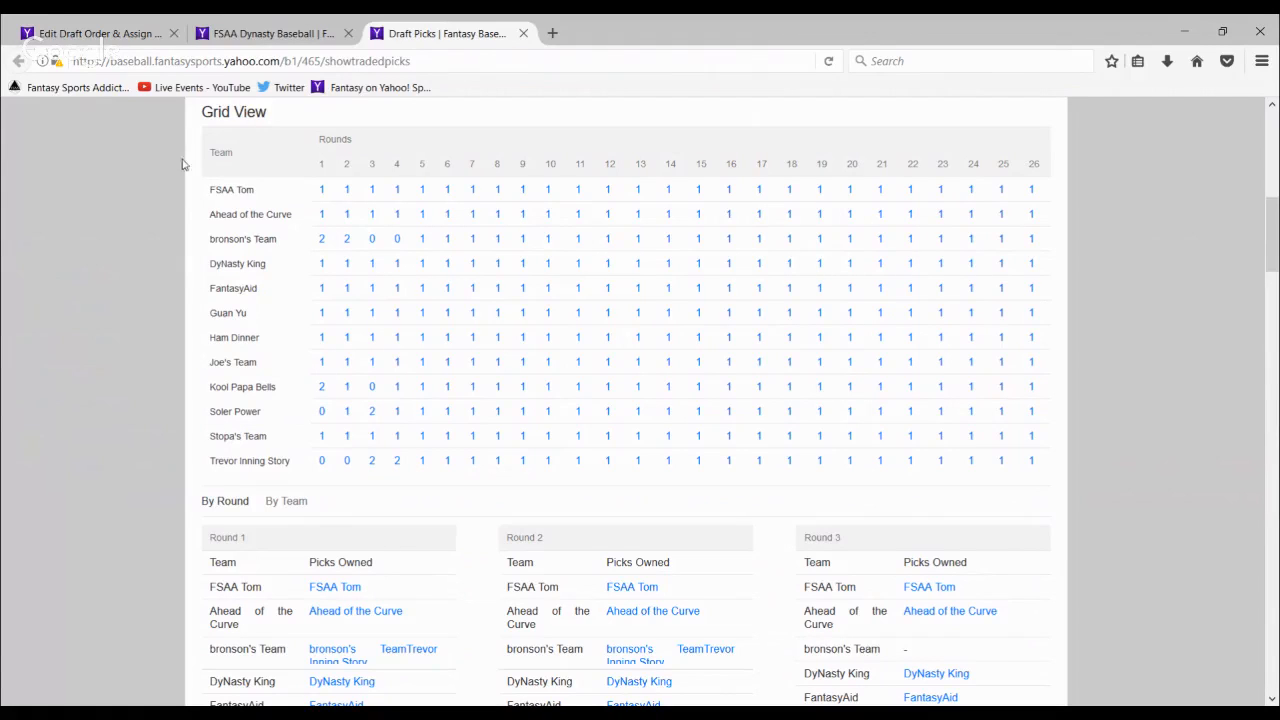
left_click(100, 24)
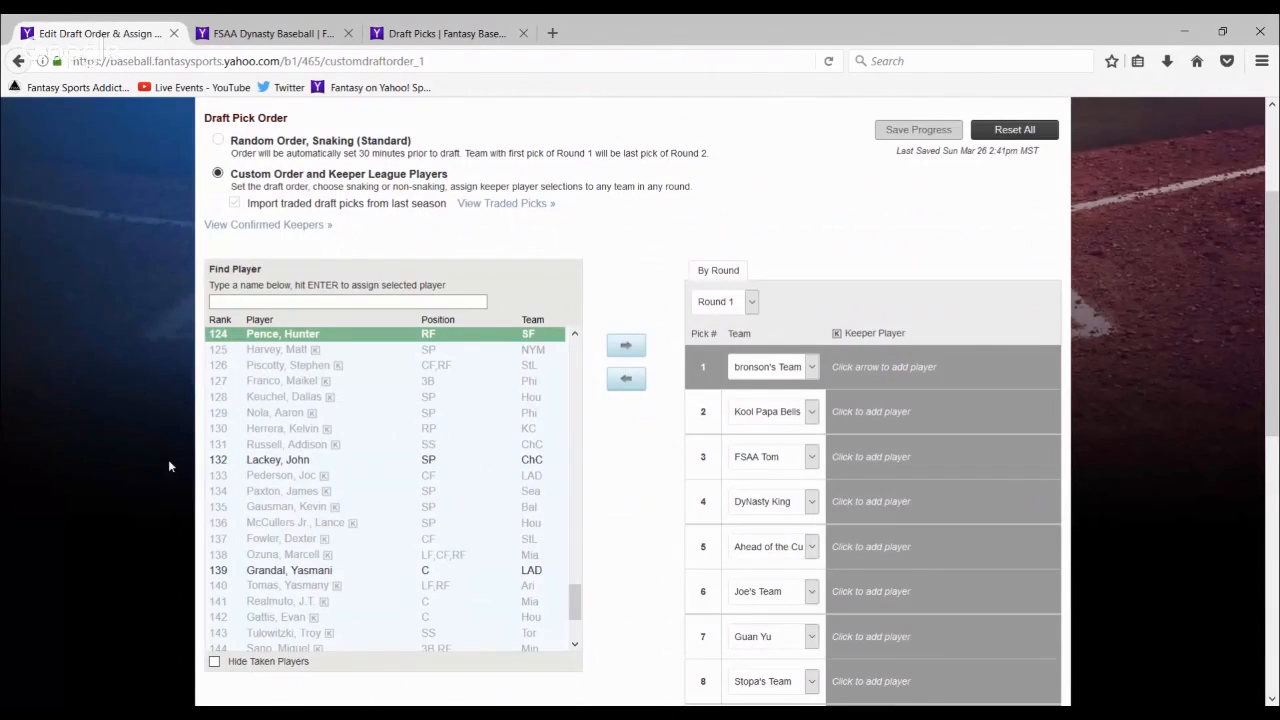
scroll(176, 455, "down", 1)
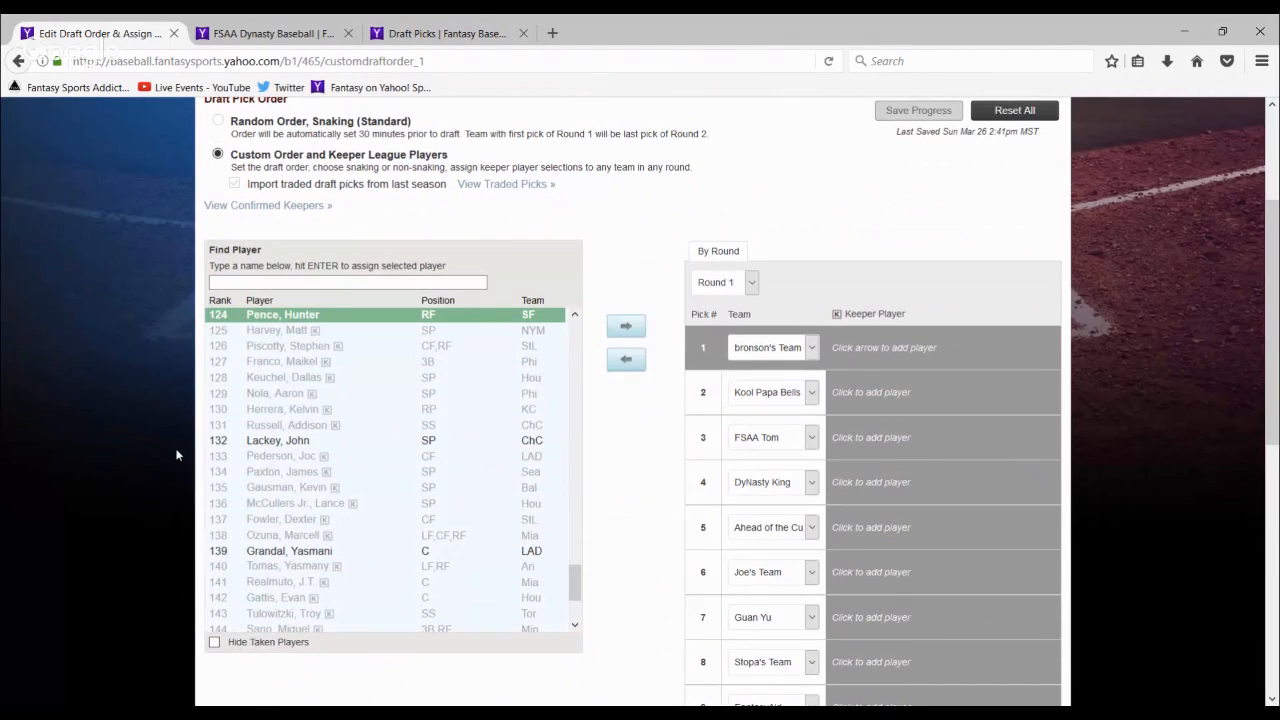
scroll(657, 541, "down", 3)
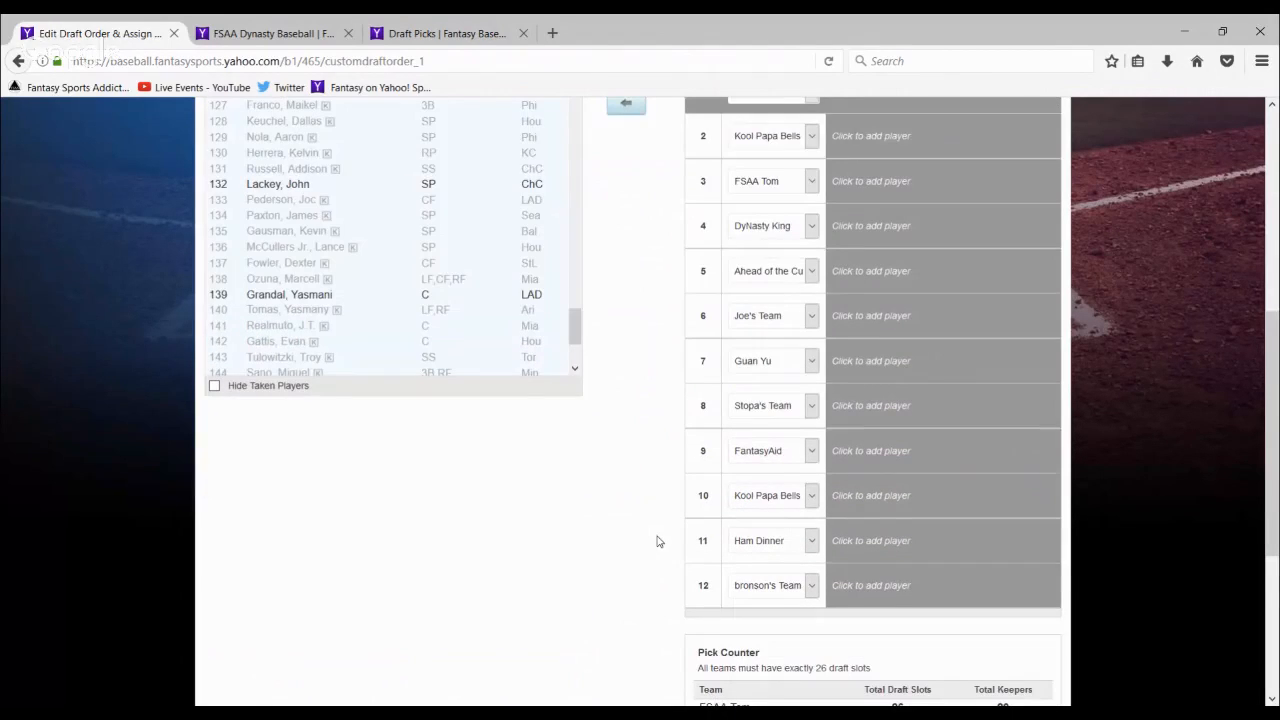
scroll(668, 542, "up", 1)
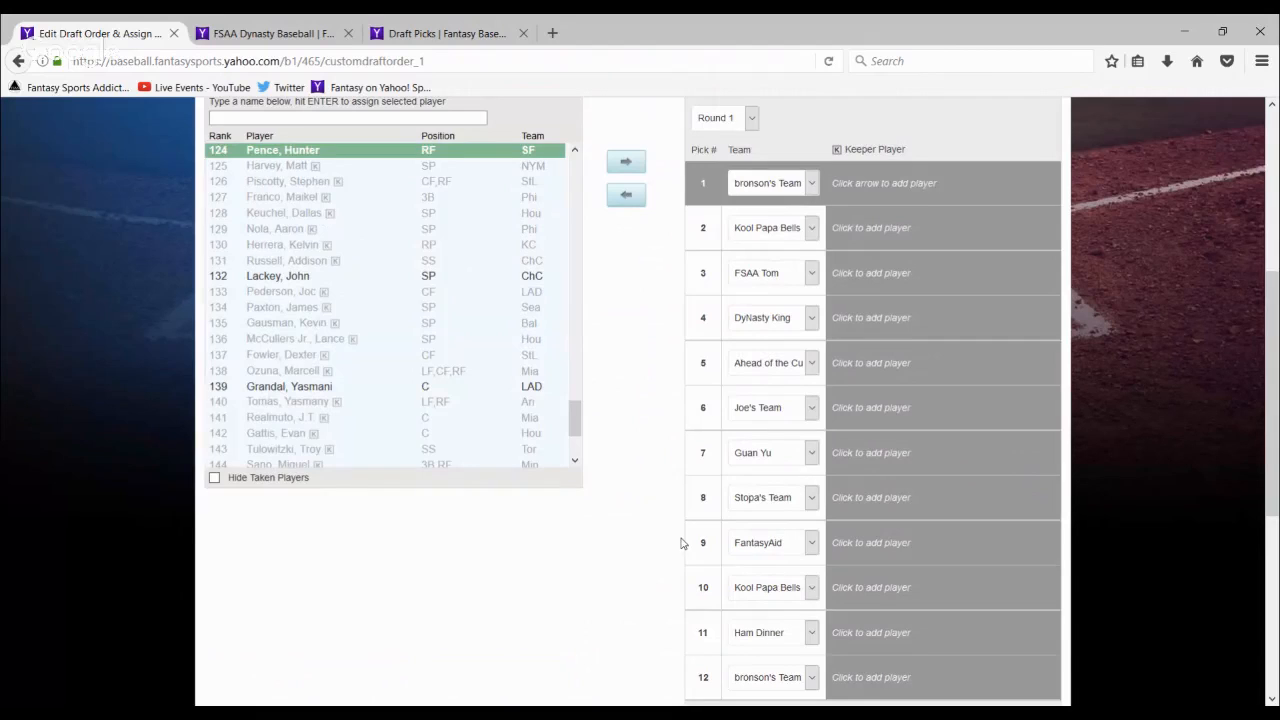
Open all of the league's messages and look through the message board for topics about trades
left_click(278, 40)
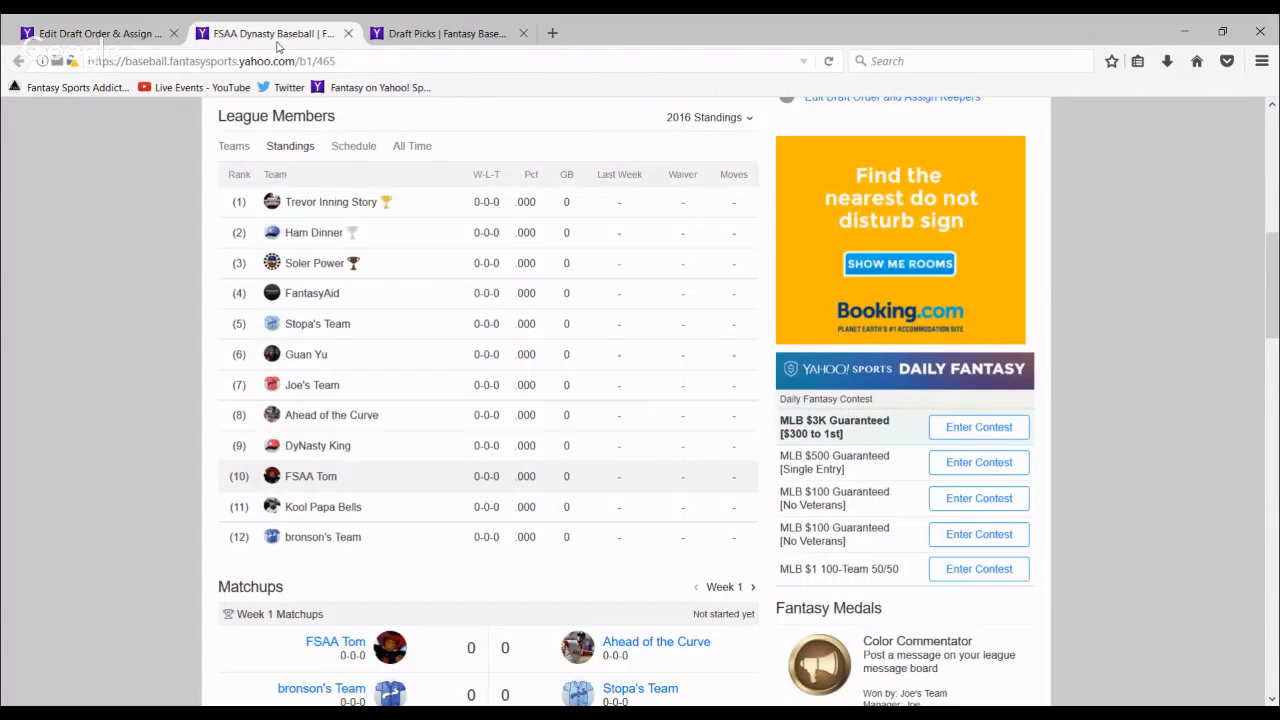
scroll(421, 401, "down", 2)
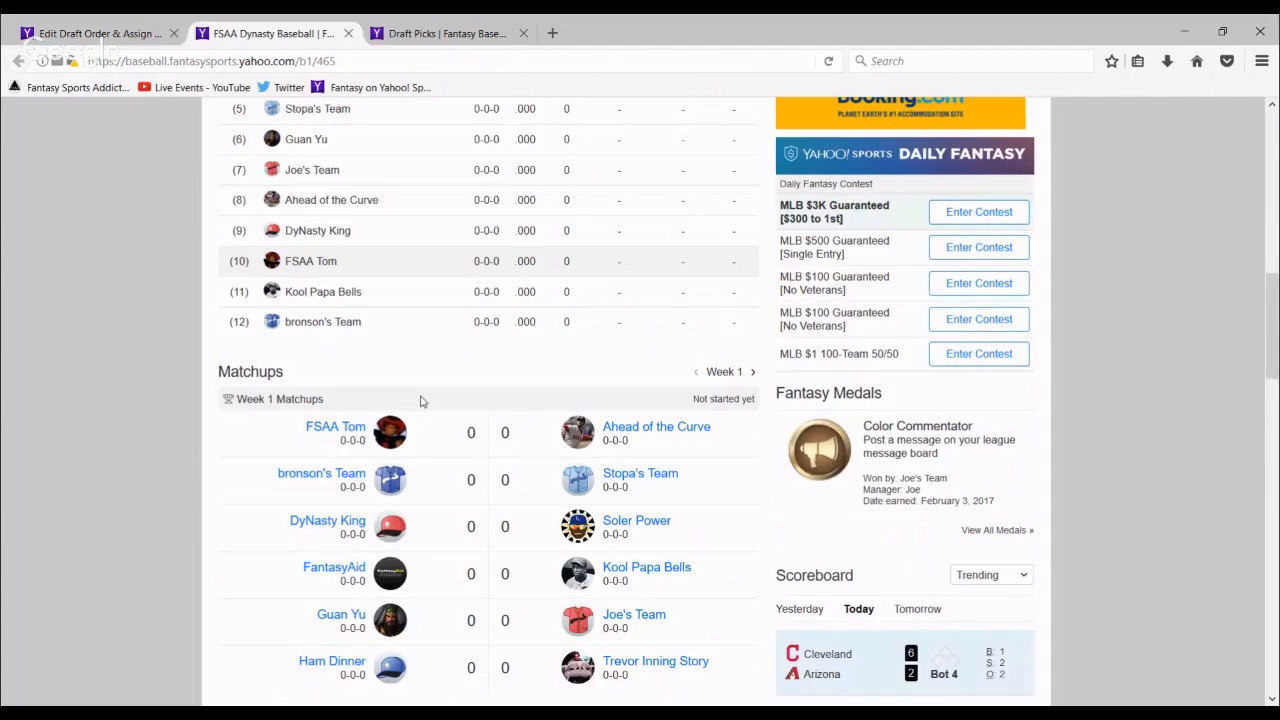
scroll(421, 401, "down", 4)
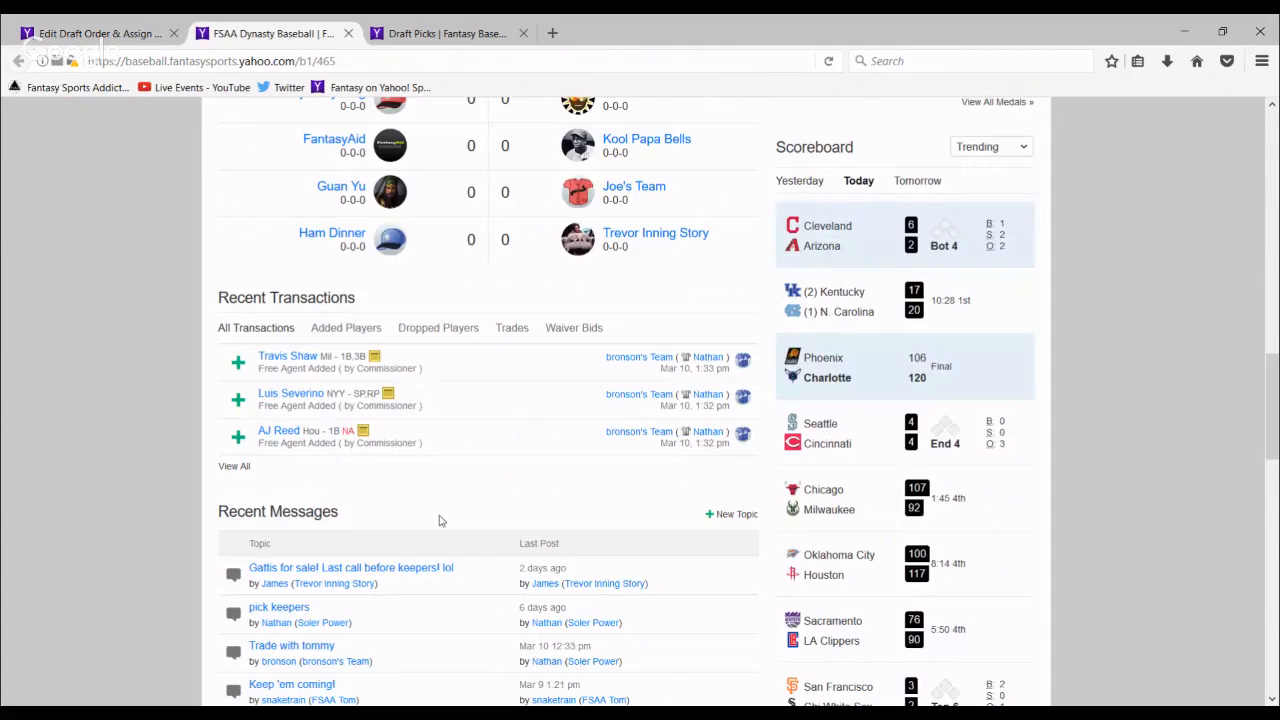
scroll(440, 520, "down", 2)
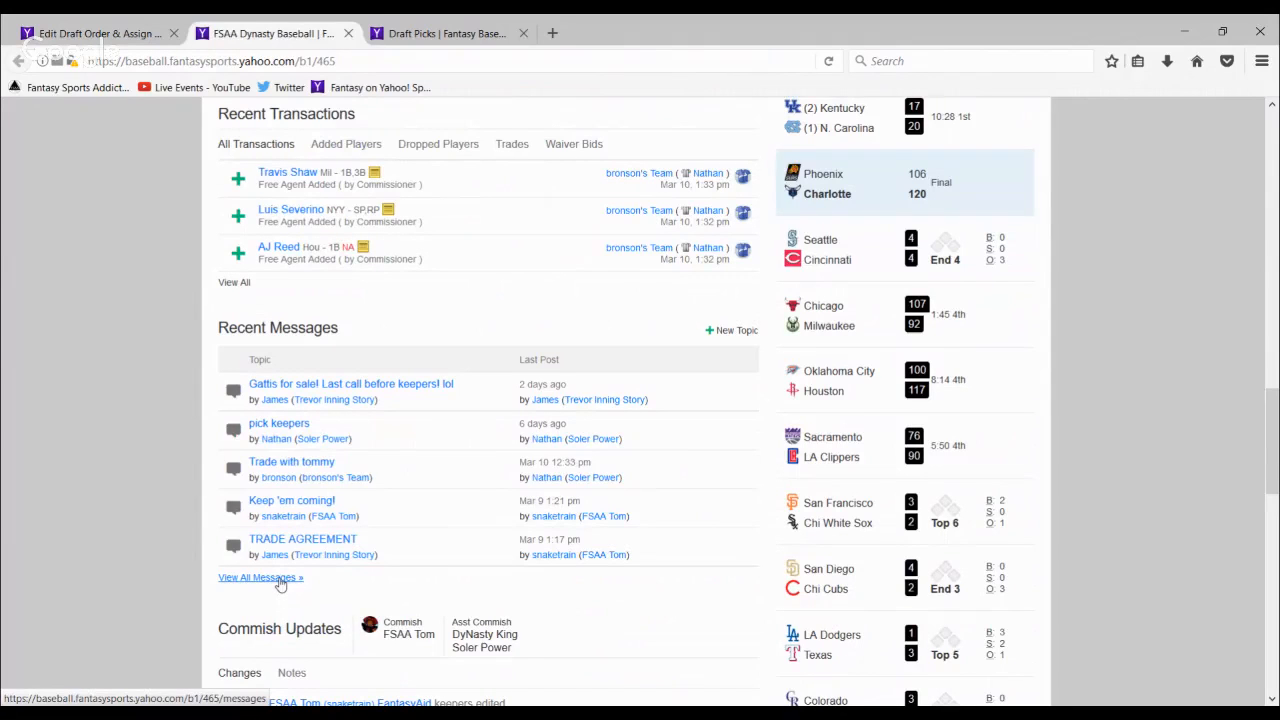
left_click(280, 584)
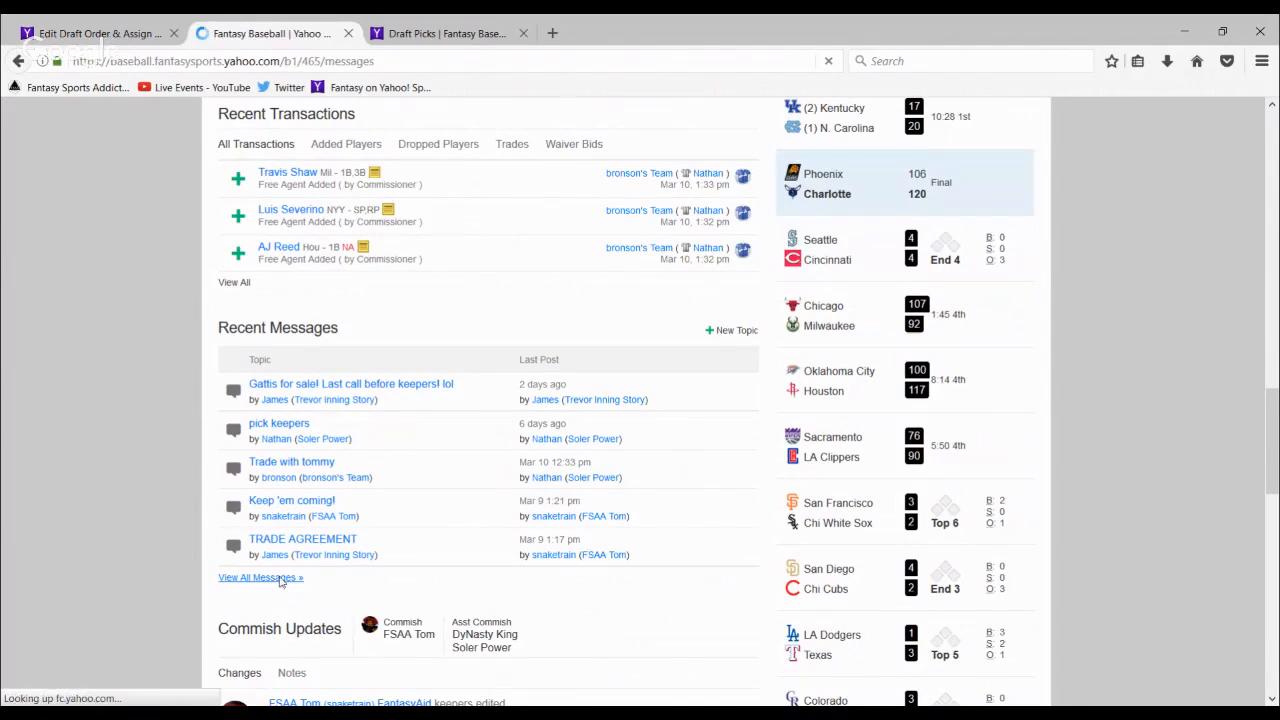
scroll(258, 595, "down", 3)
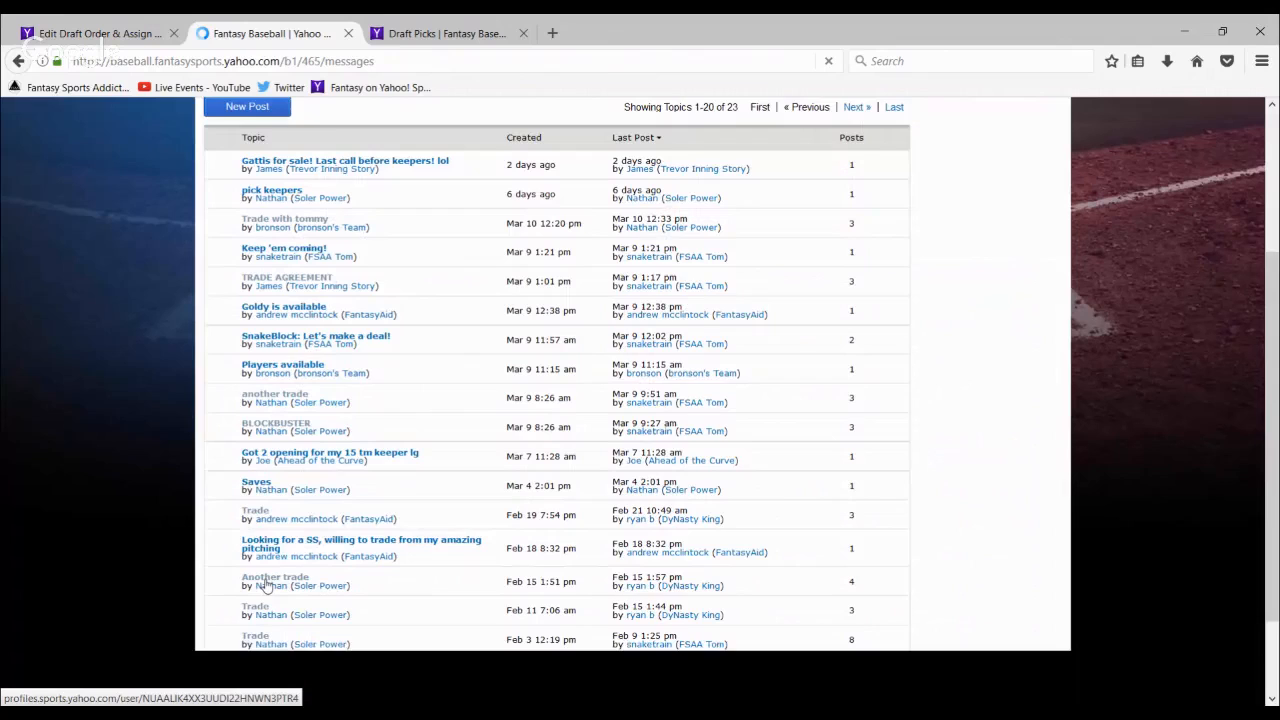
scroll(285, 584, "down", 2)
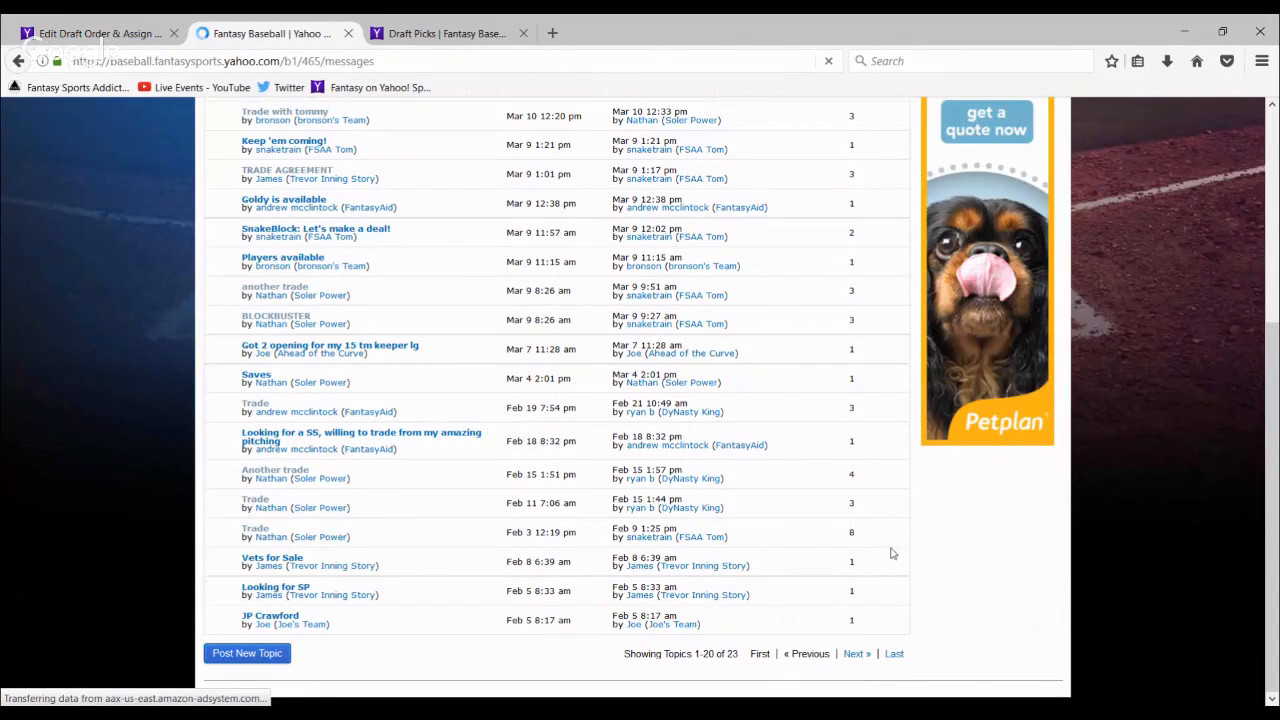
scroll(620, 462, "up", 3)
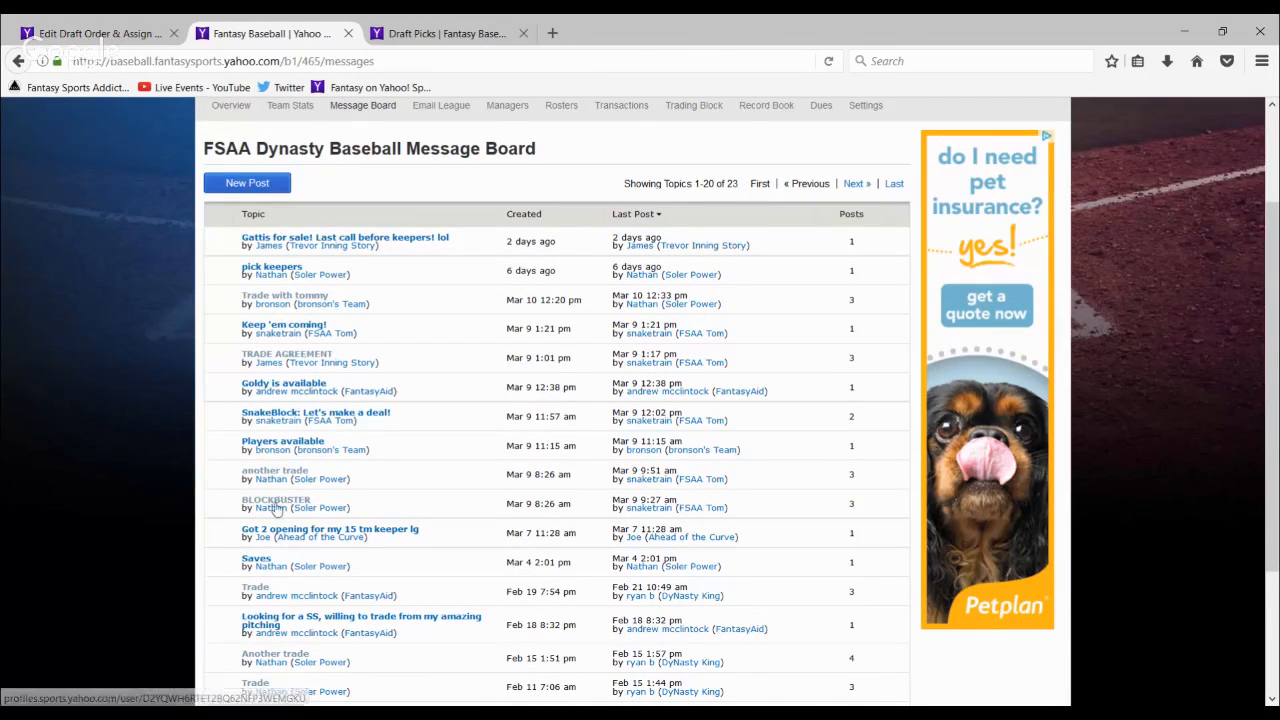
scroll(263, 553, "up", 1)
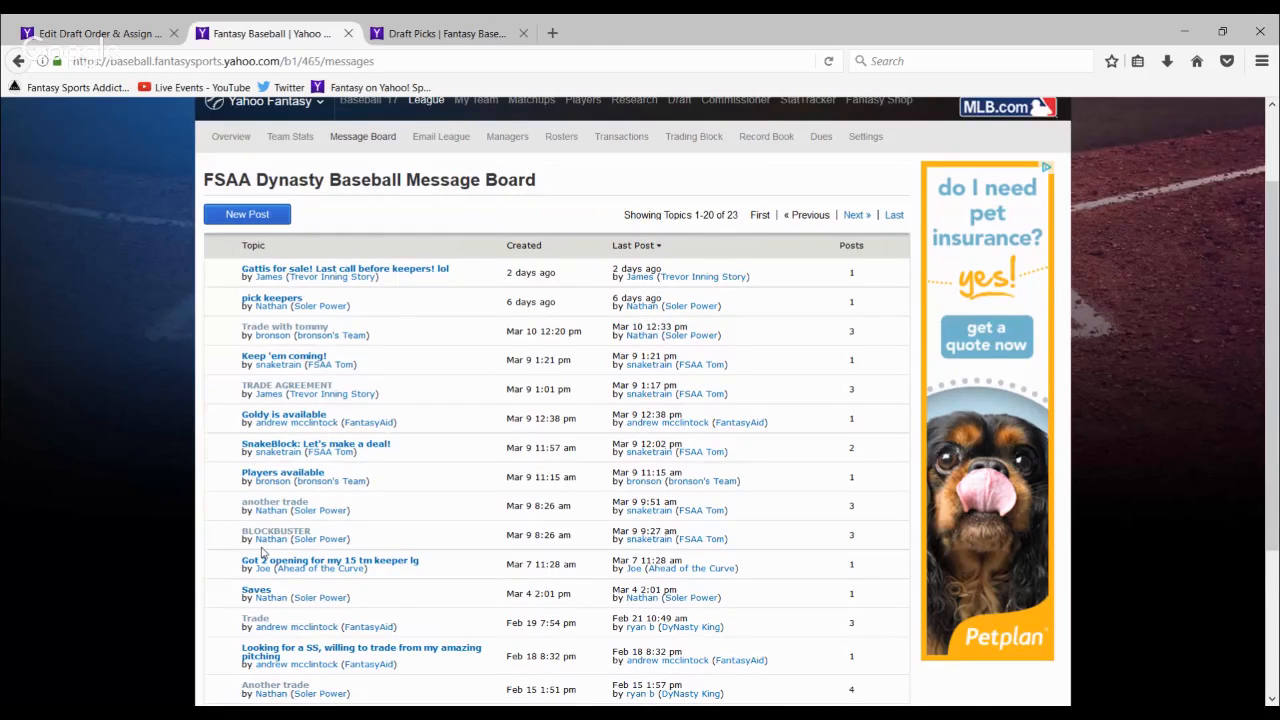
Return to the custom draft order and recheck which team holds each round 1 pick
scroll(263, 553, "up", 2)
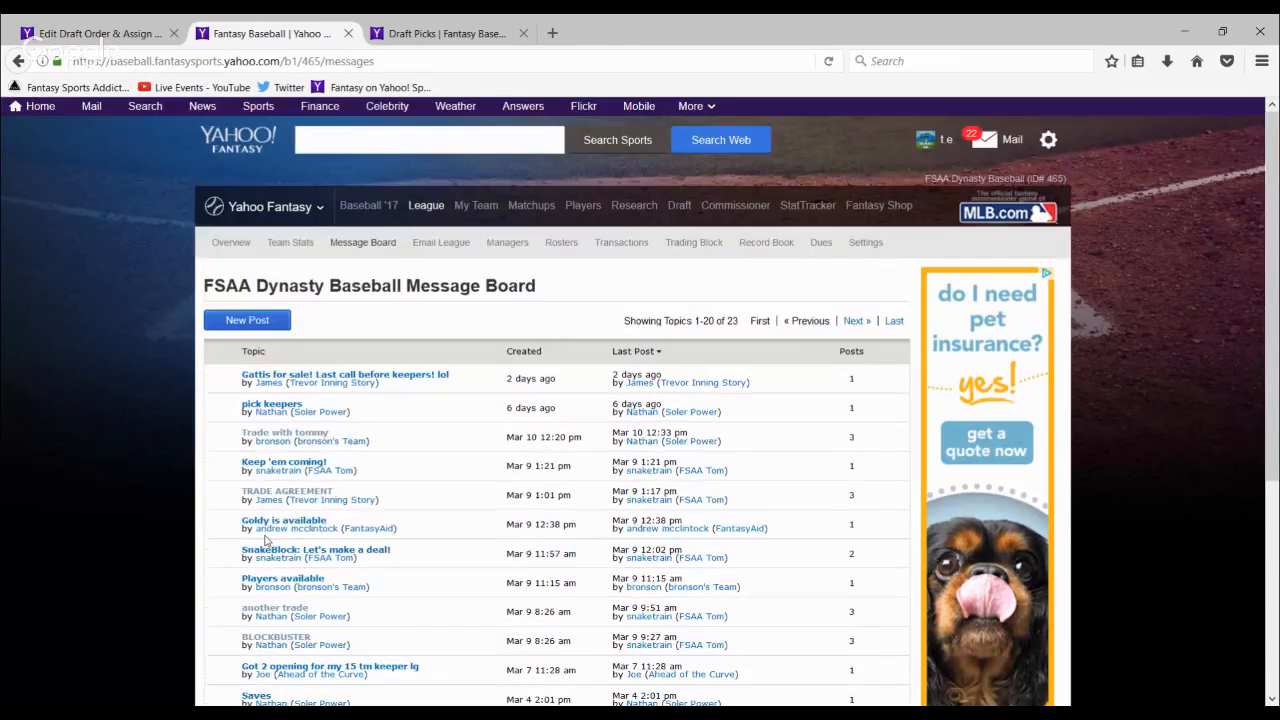
left_click(407, 35)
left_click(90, 33)
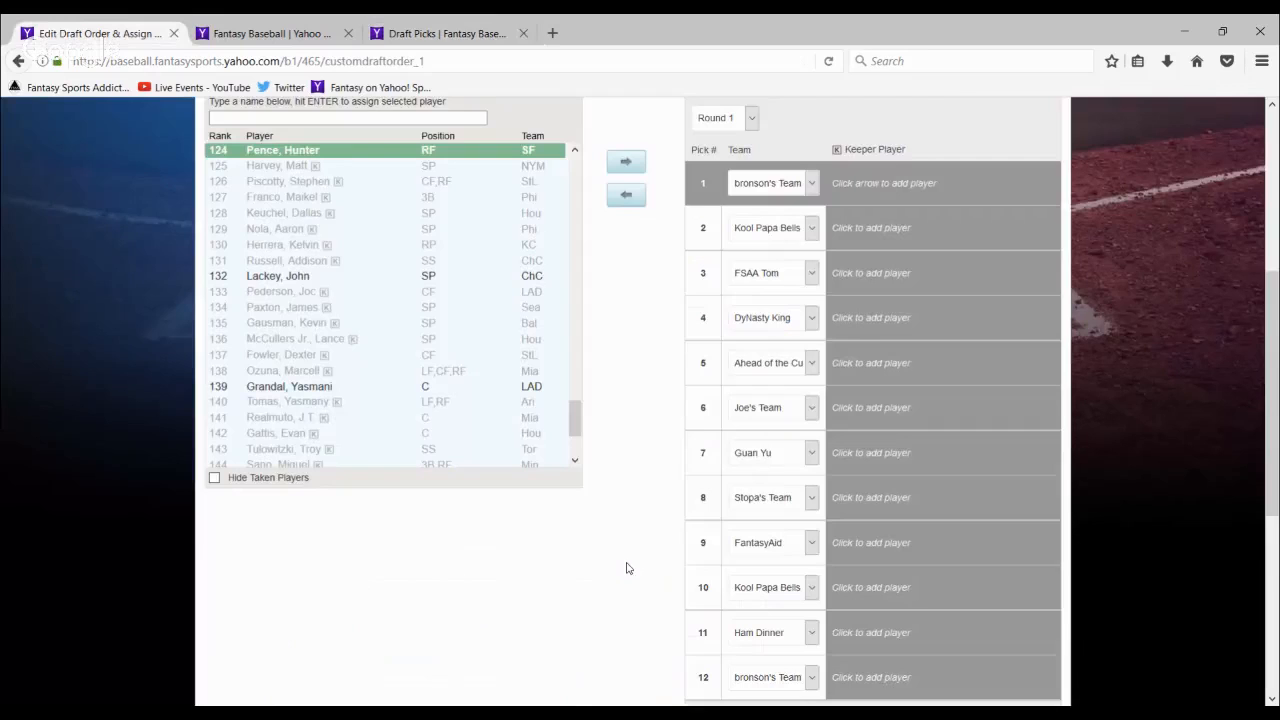
scroll(627, 568, "up", 2)
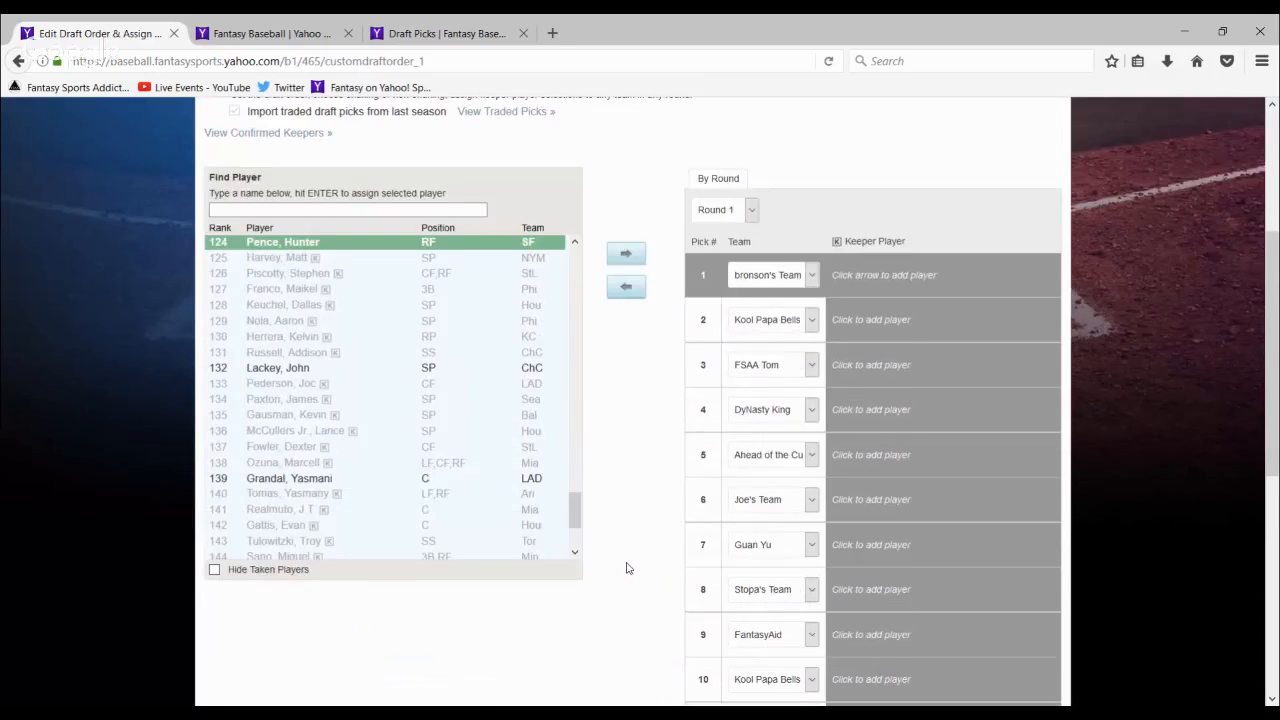
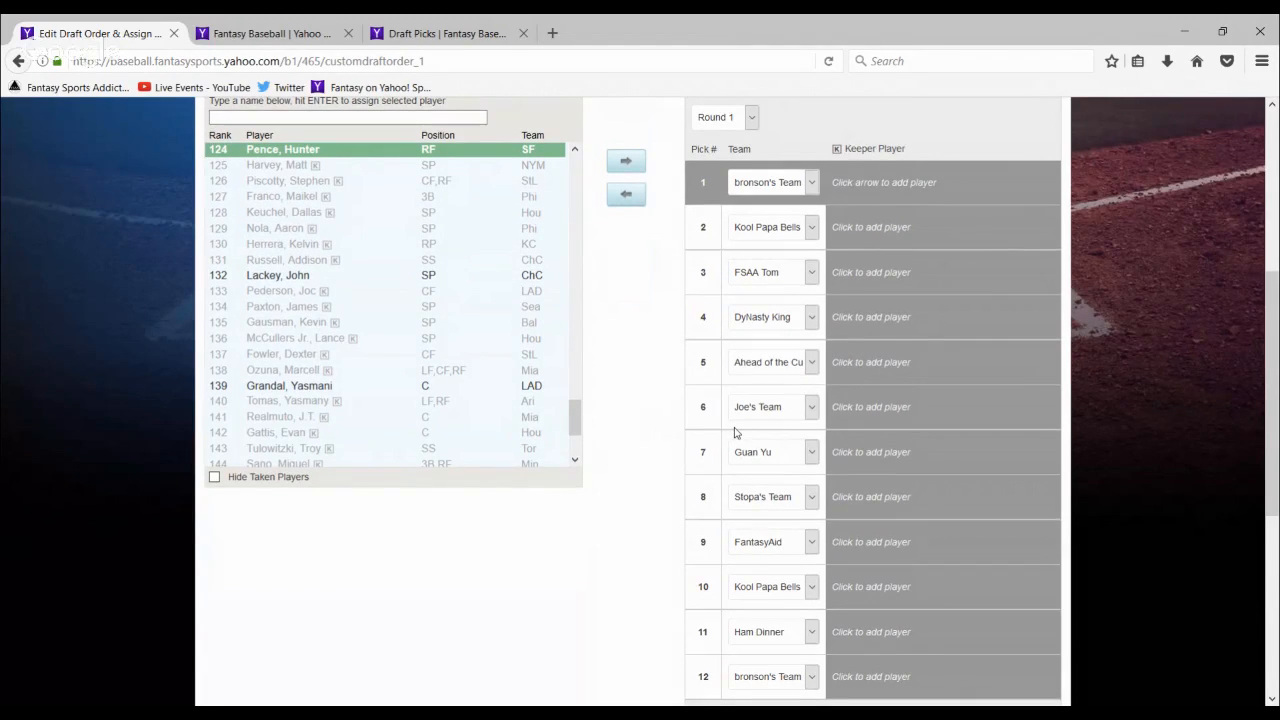
scroll(735, 432, "down", 2)
scroll(731, 443, "up", 1)
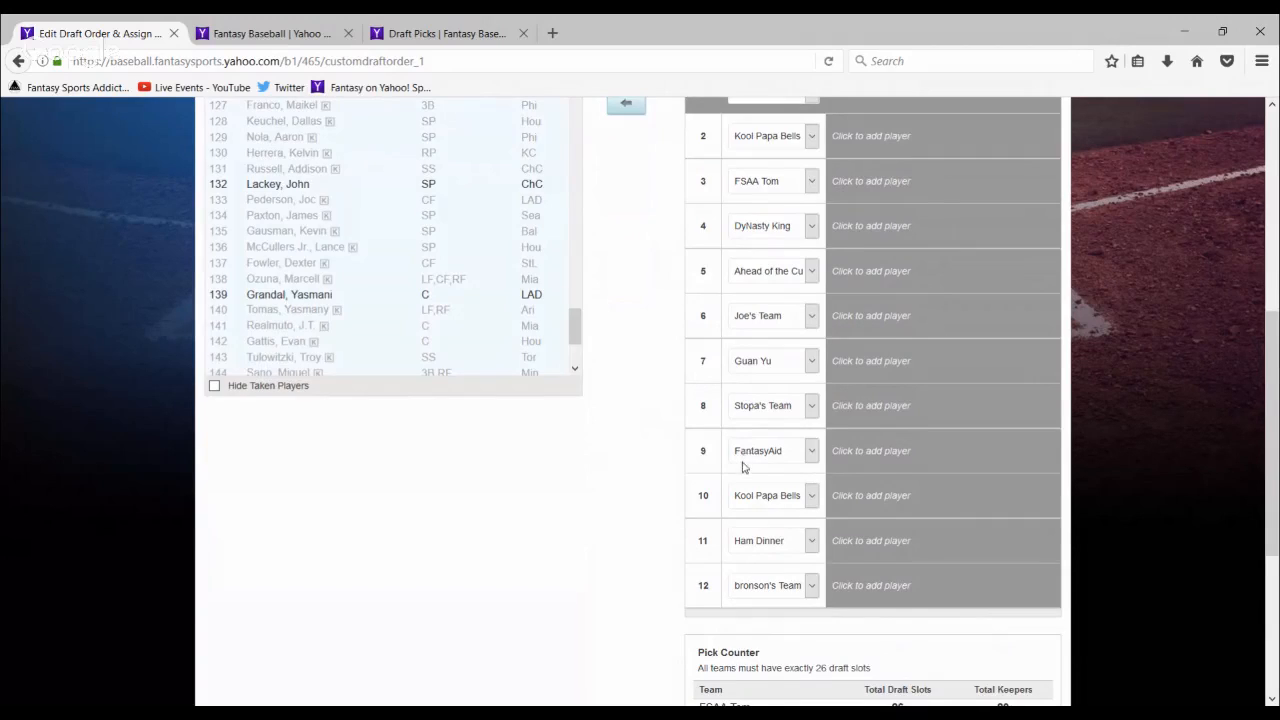
scroll(742, 466, "up", 1)
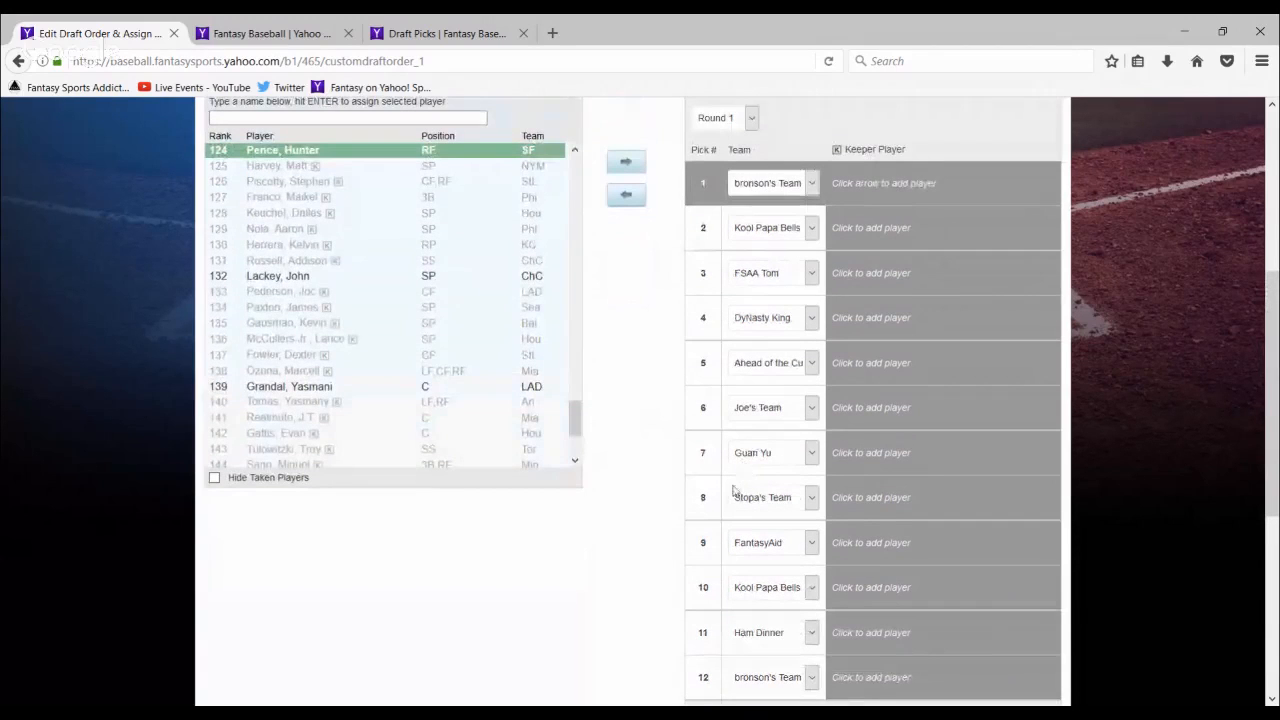
Display round 16 of the custom draft order and look through the keeper assigned to each pick
left_click(754, 124)
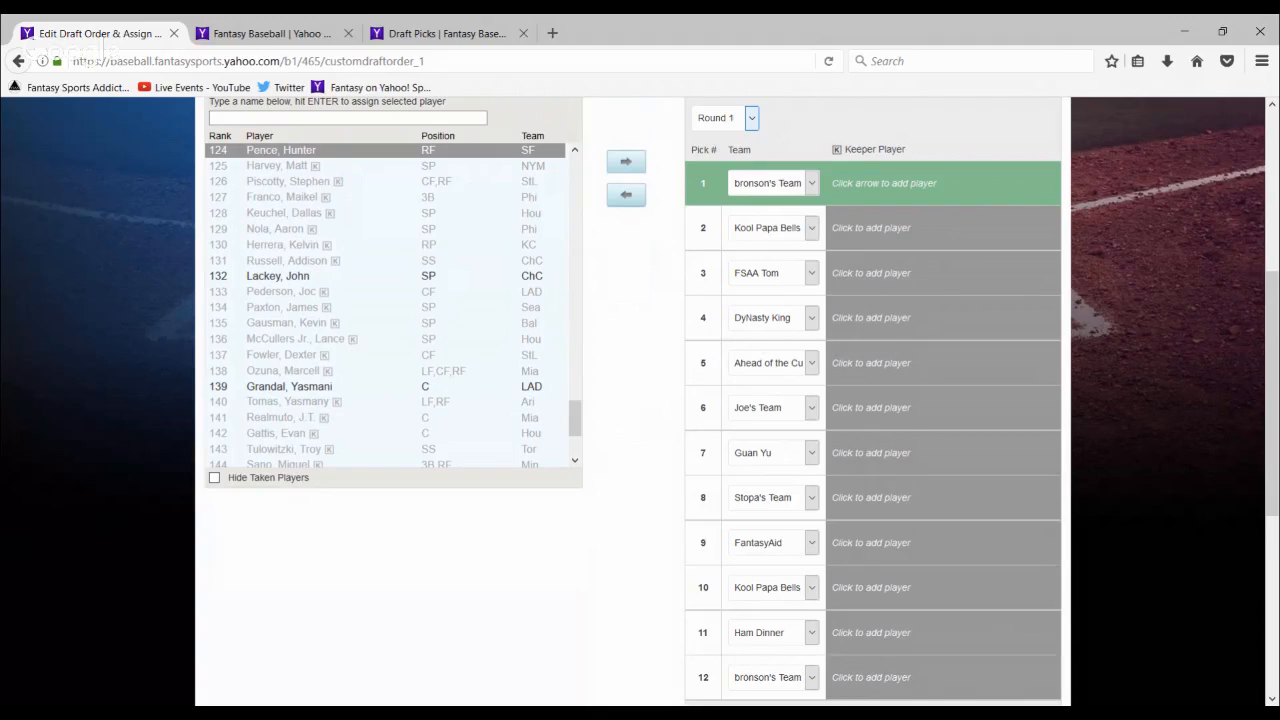
left_click(727, 329)
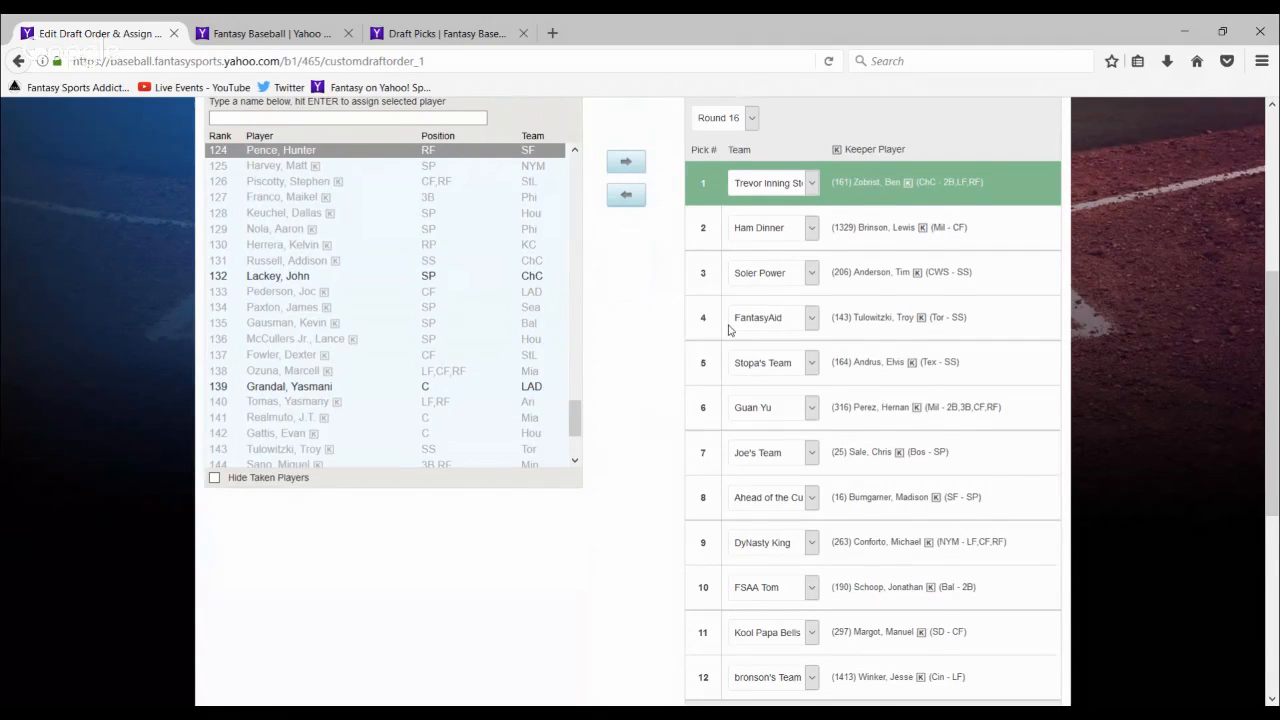
scroll(728, 330, "down", 2)
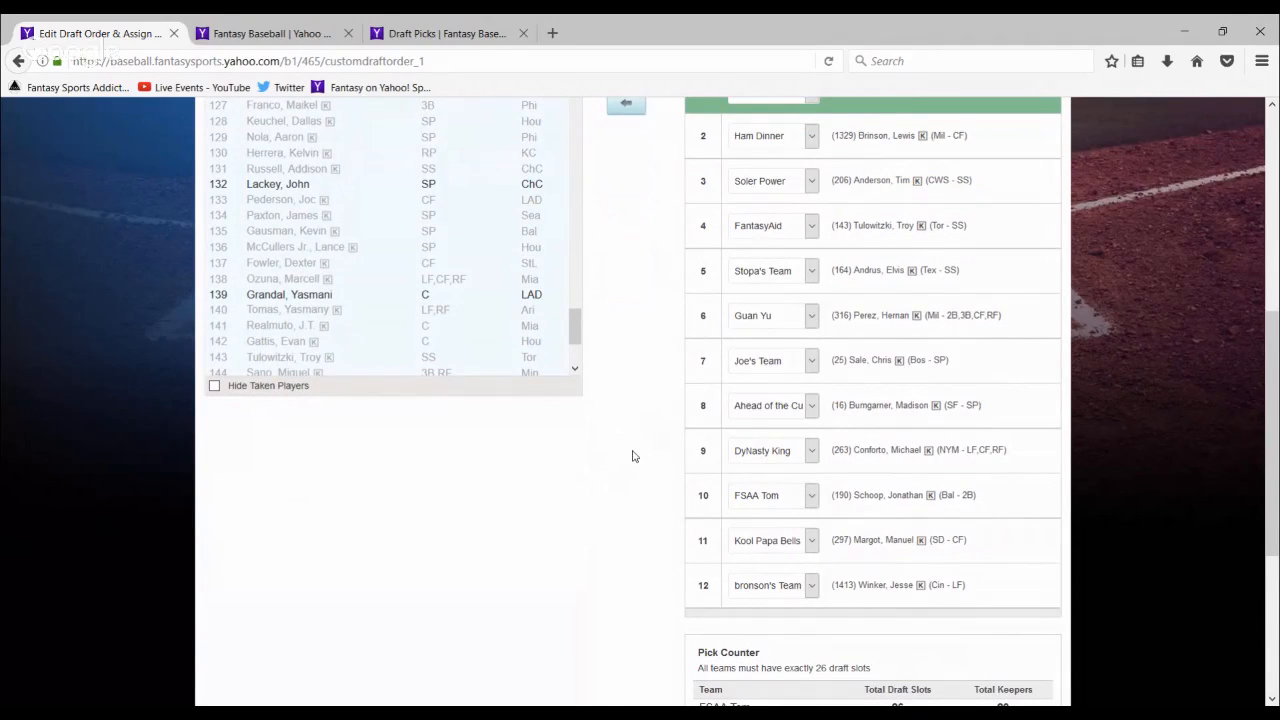
scroll(635, 448, "up", 1)
scroll(635, 448, "up", 1)
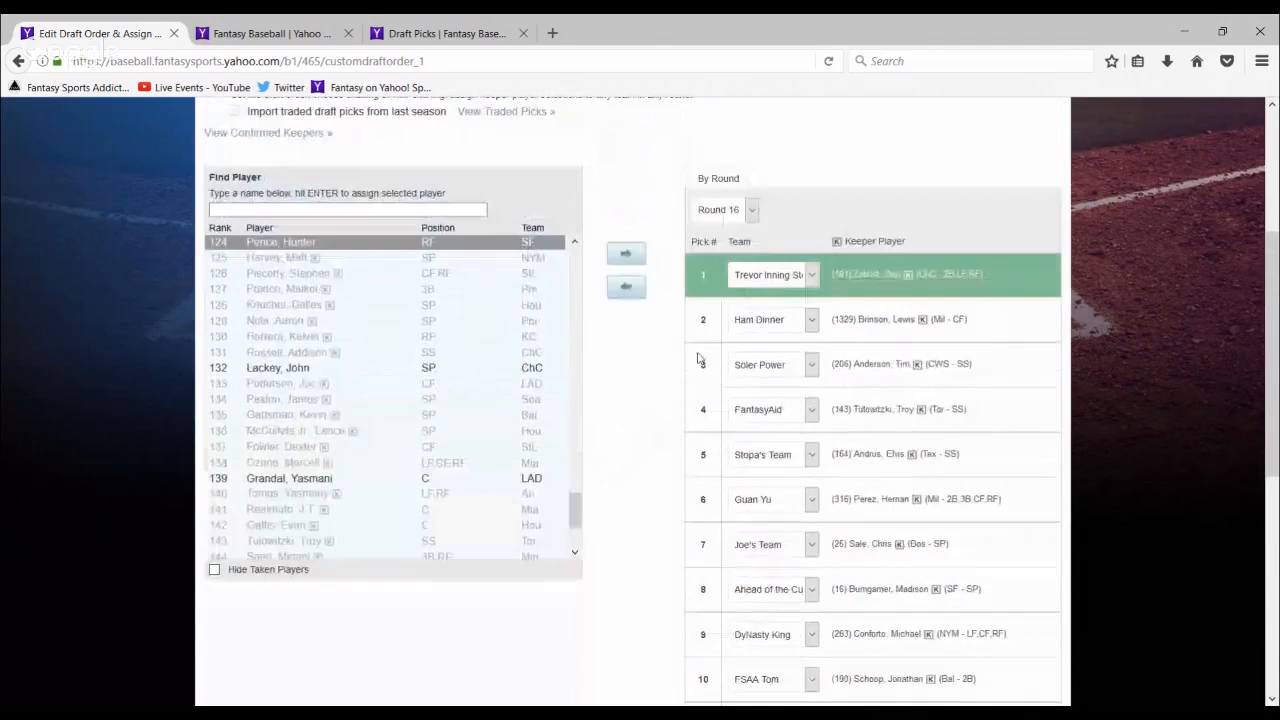
Display round 14 of the draft order and examine its keepers and each team's slot and keeper totals
left_click(751, 211)
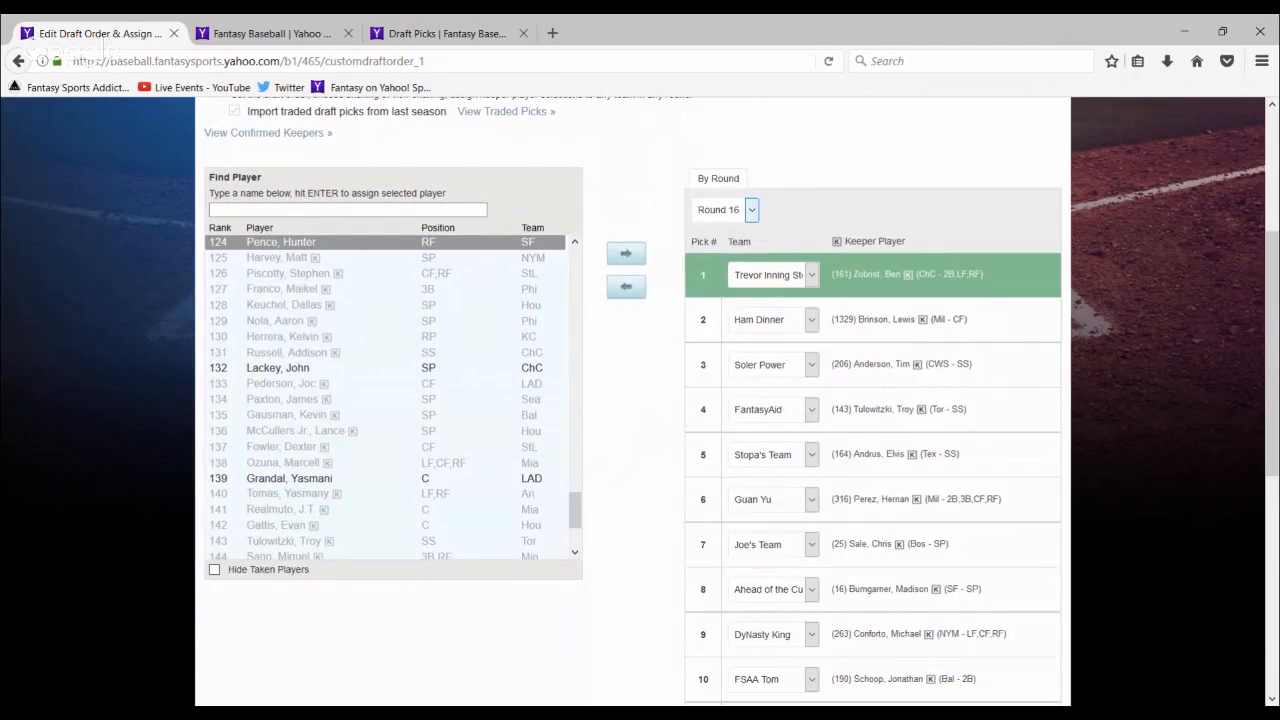
left_click(700, 502)
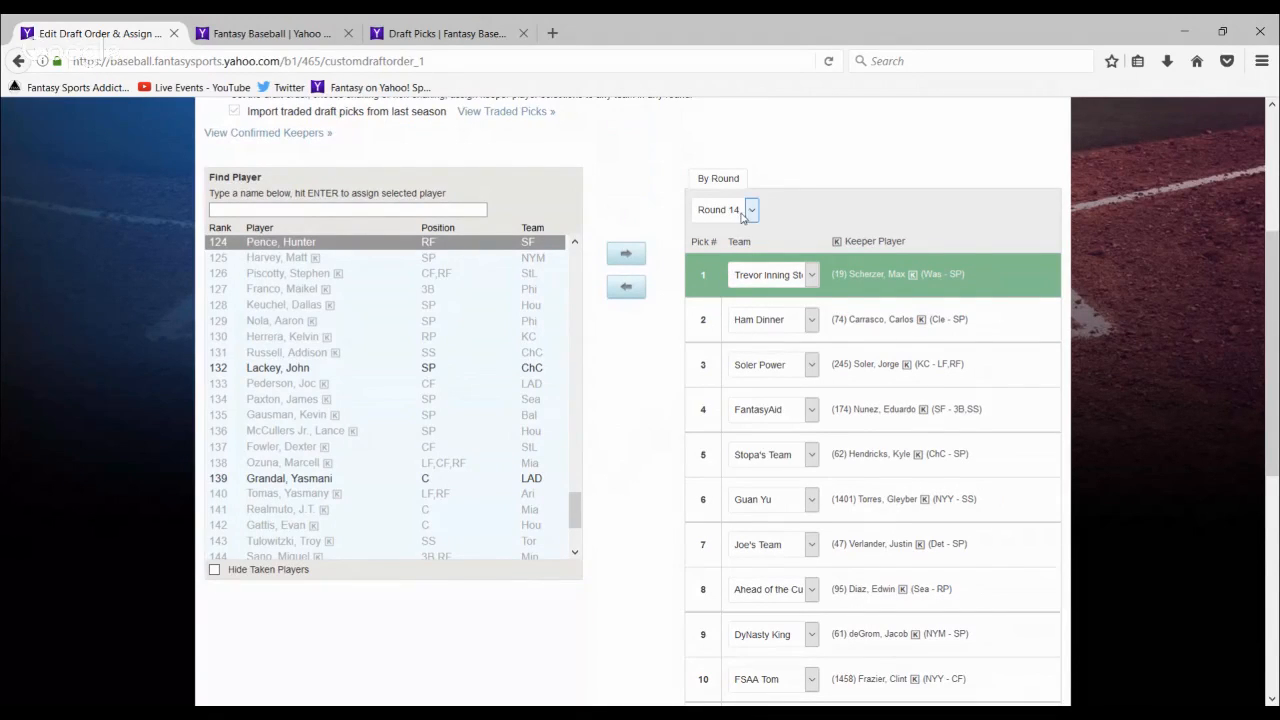
left_click(692, 538)
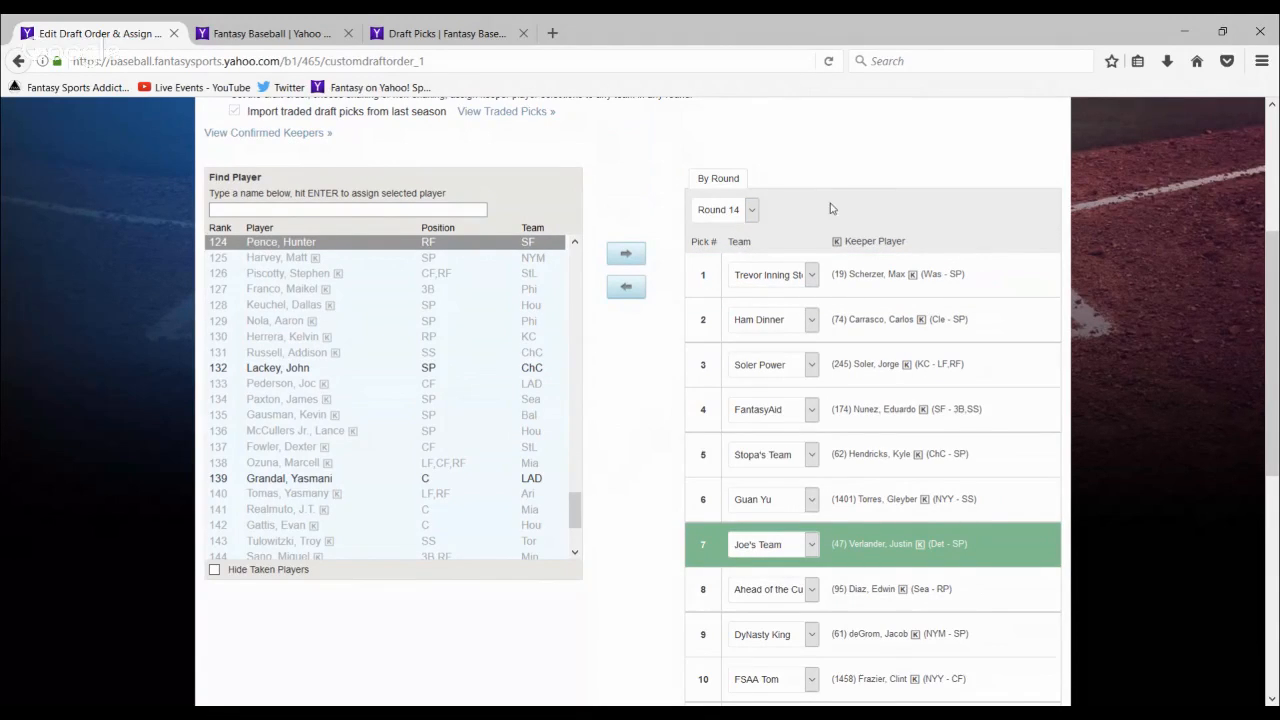
scroll(818, 214, "down", 5)
scroll(816, 216, "up", 1)
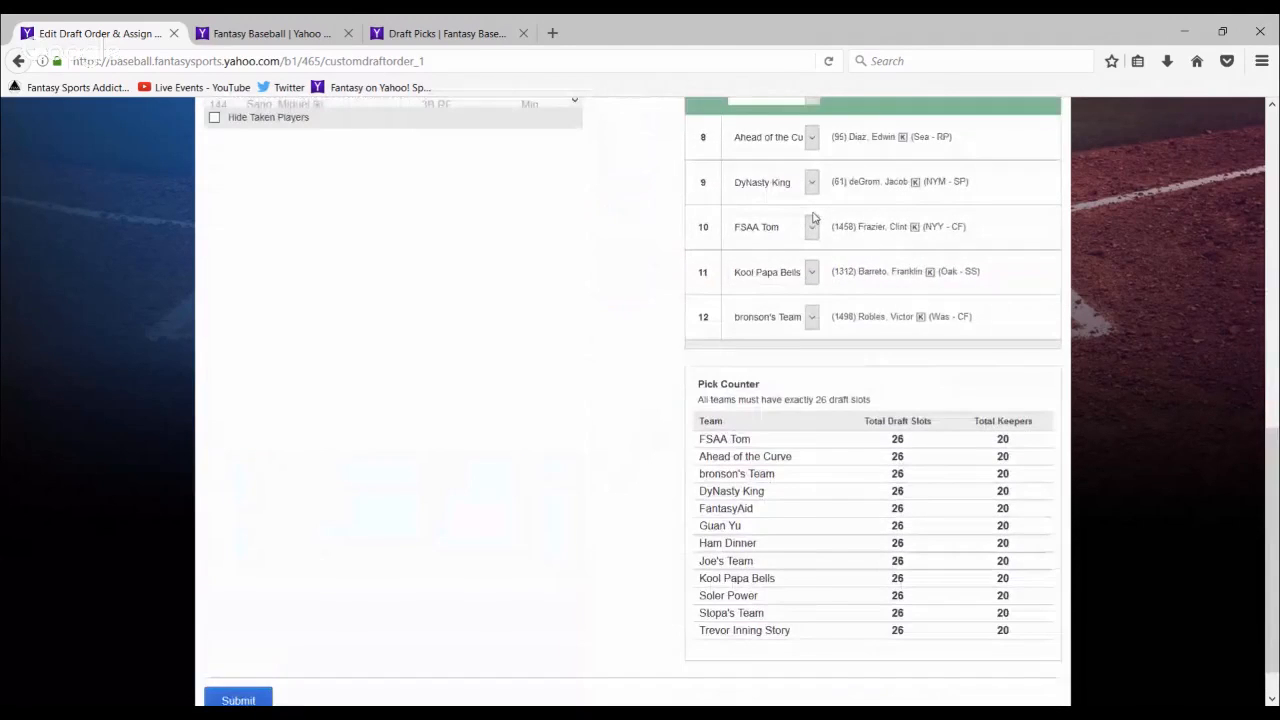
scroll(813, 217, "up", 5)
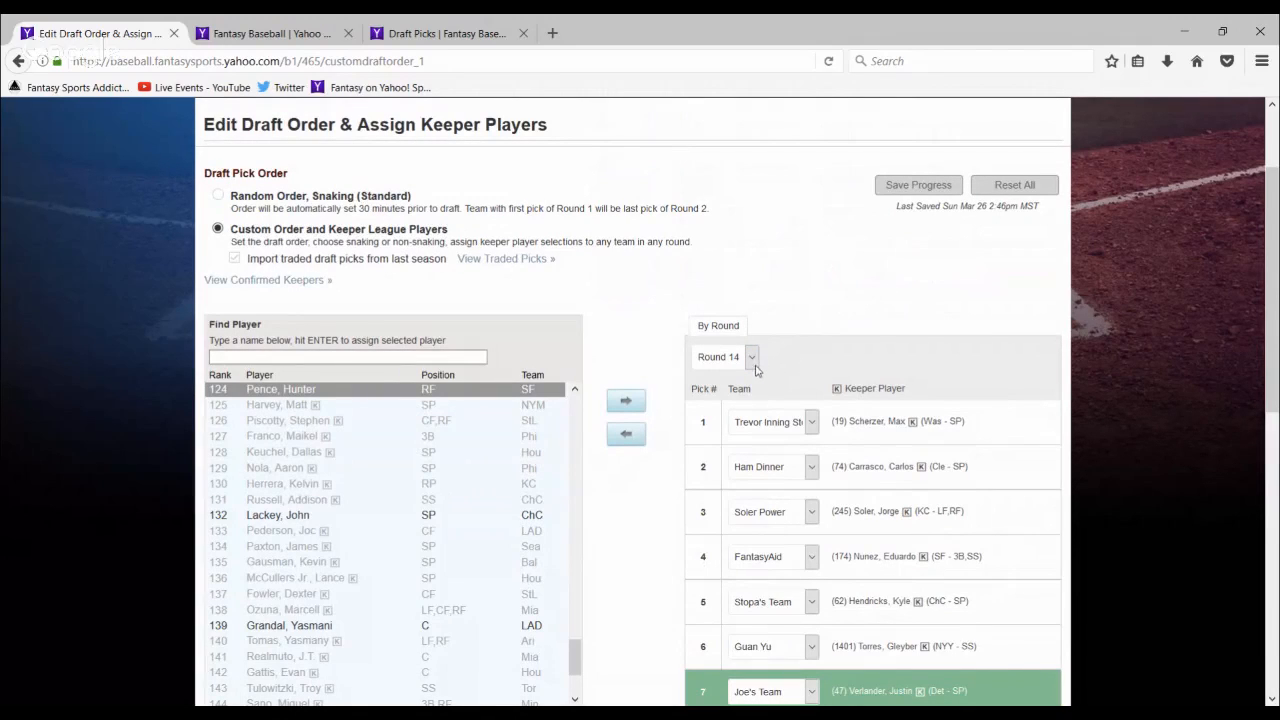
Switch the draft order back to round 16 and recheck its keeper players
left_click(755, 366)
left_click(700, 656)
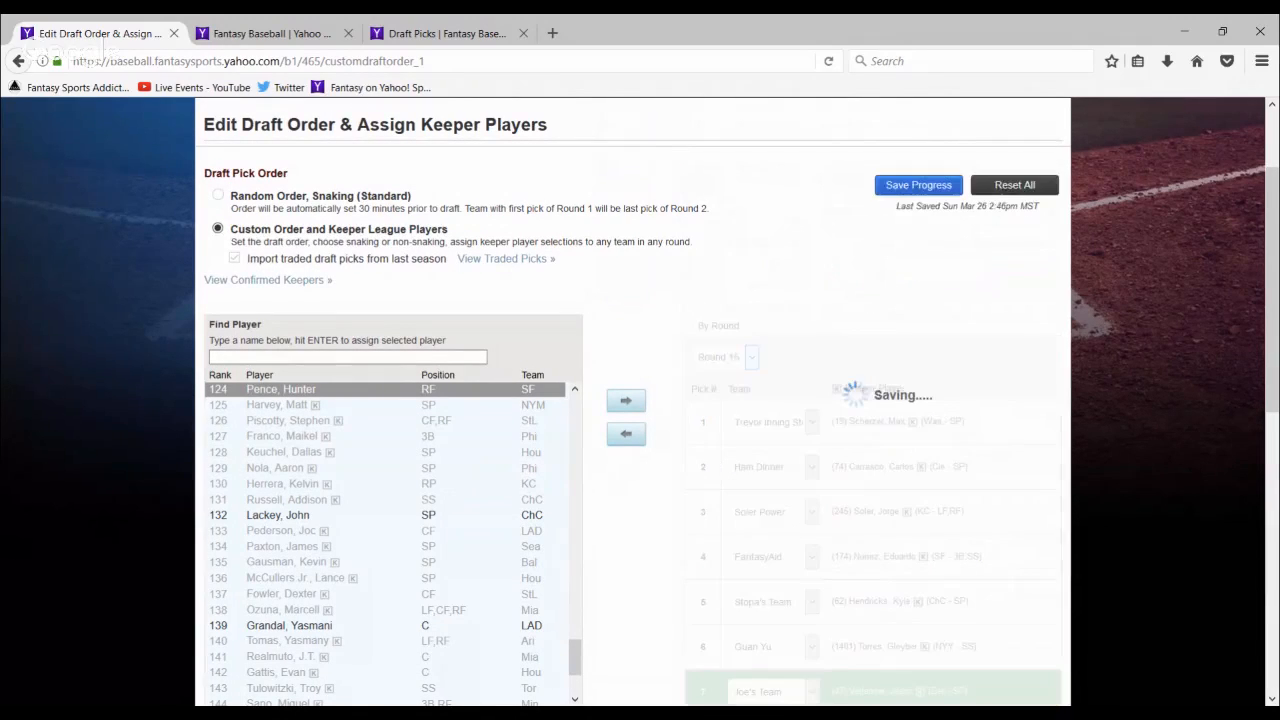
scroll(800, 450, "down", 3)
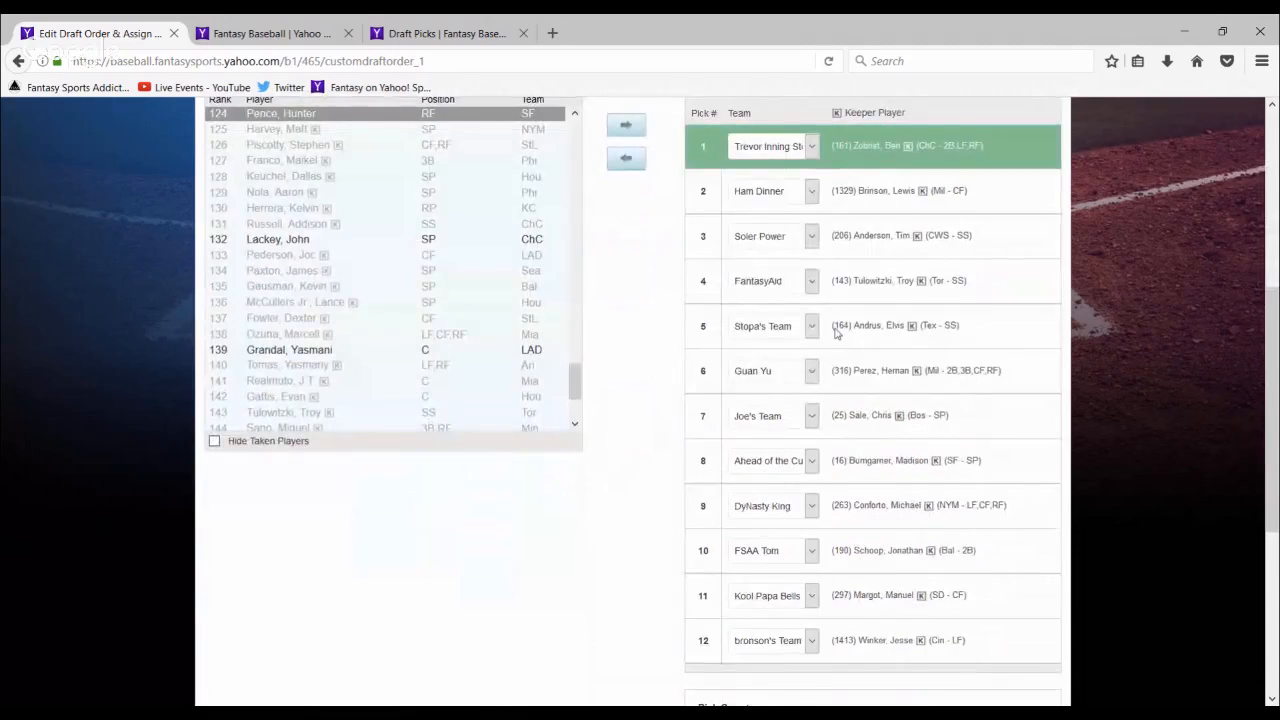
scroll(818, 210, "up", 1)
scroll(818, 210, "up", 2)
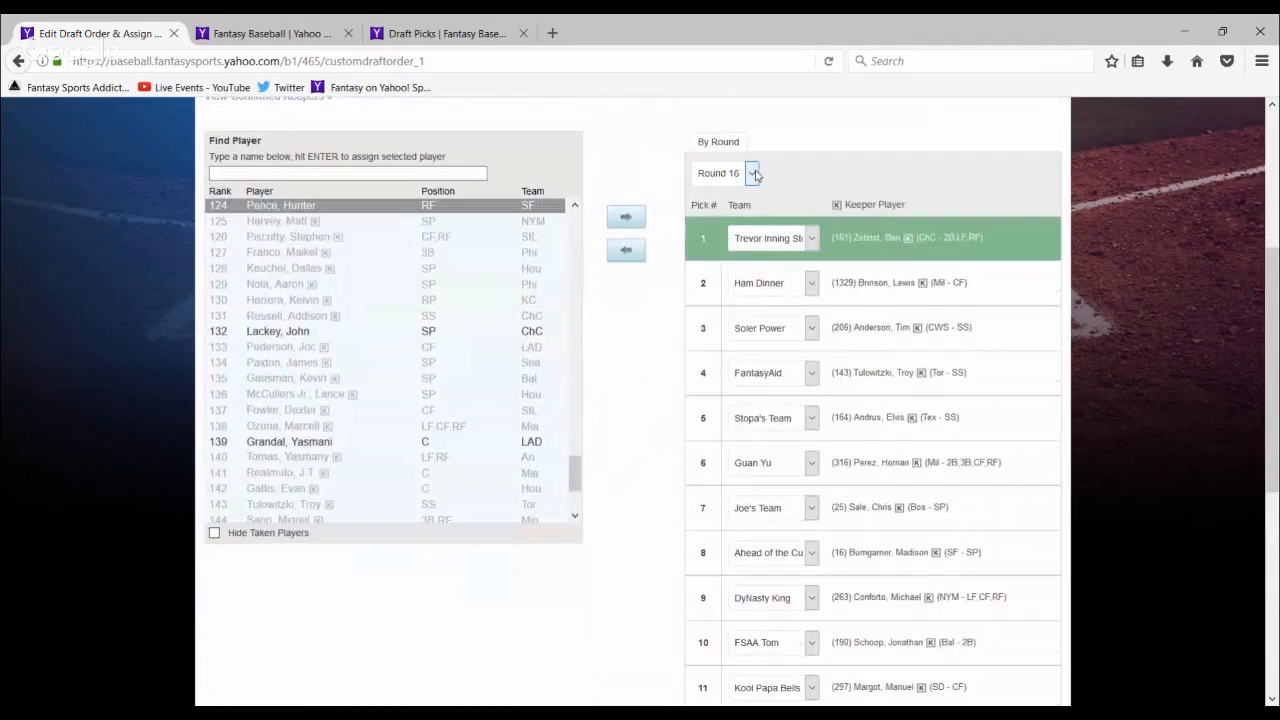
Display round 17 of the draft order and review its keepers and the pick counter
left_click(755, 174)
key("Down")
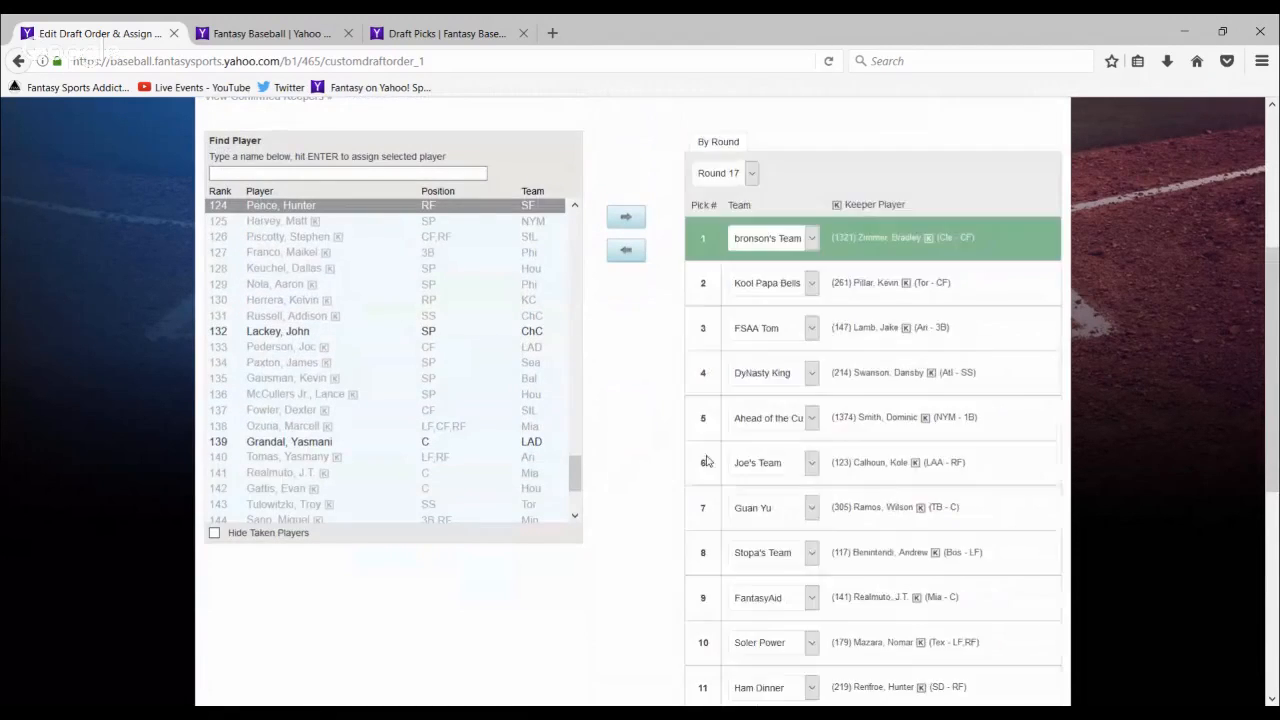
scroll(699, 428, "down", 5)
scroll(806, 364, "down", 1)
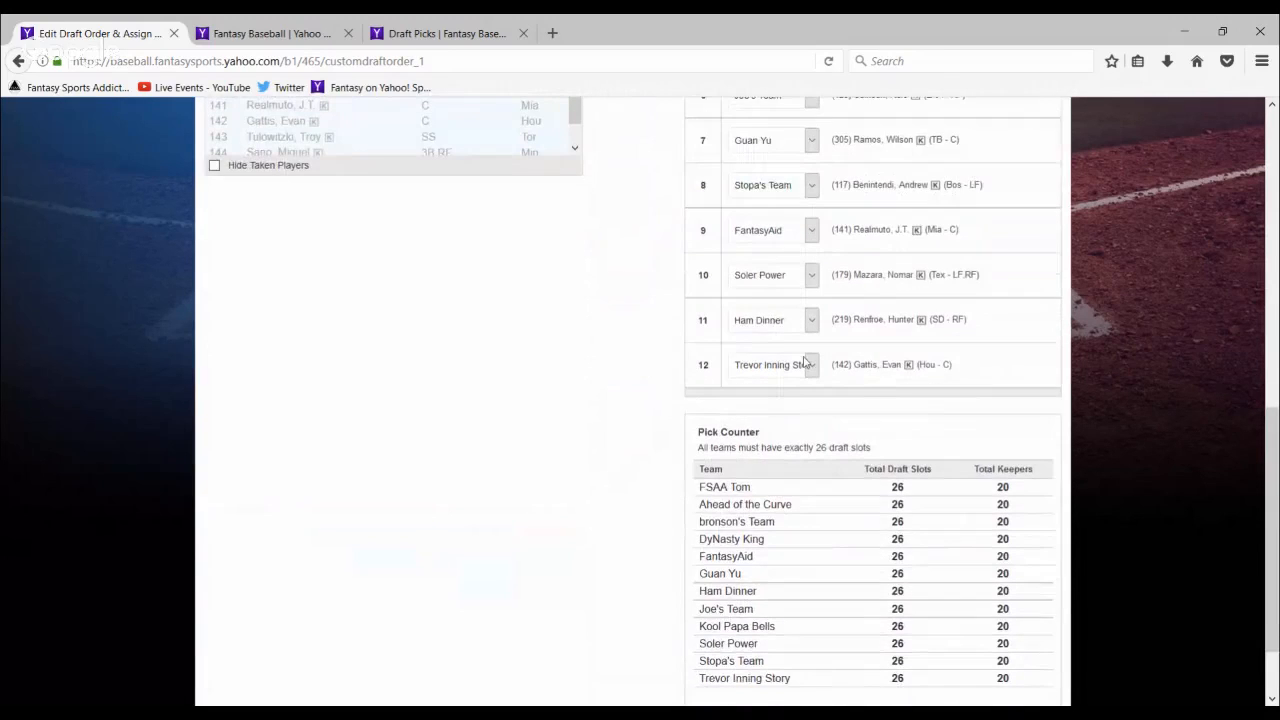
Remove keeper Evan Gattis from Trevor Inning Story's pick 12 in round 17
left_click(842, 367)
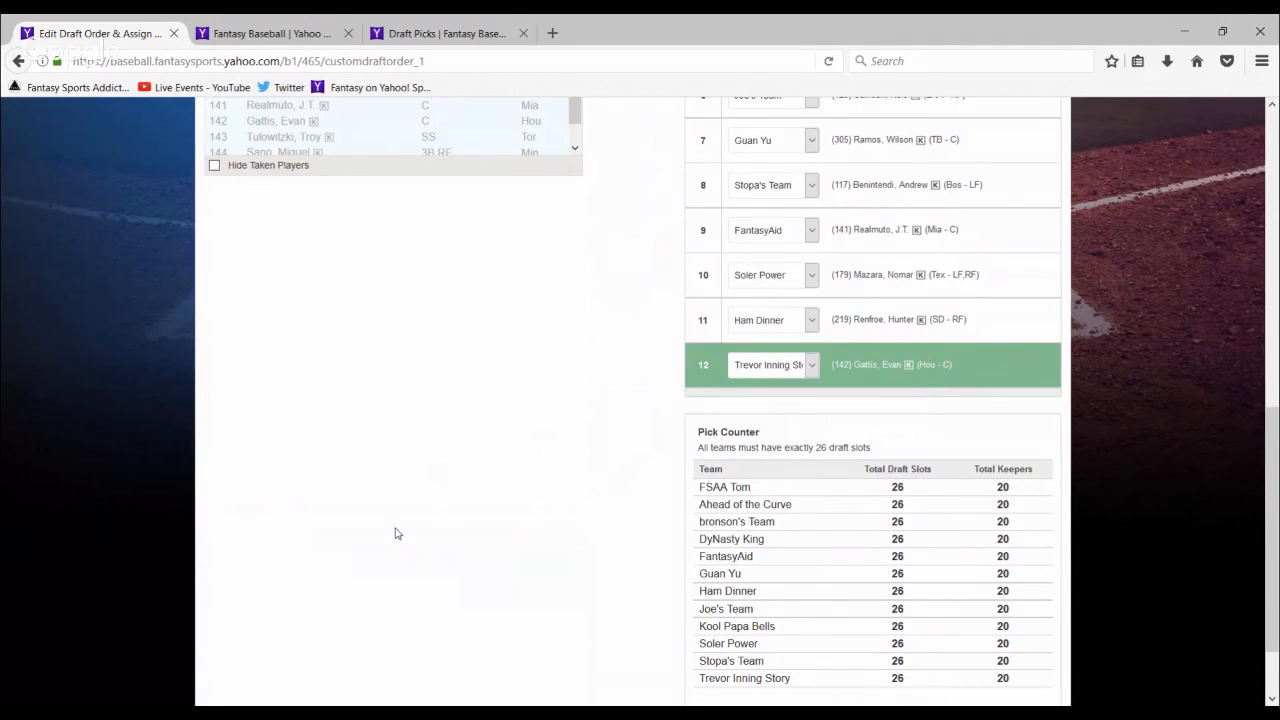
scroll(396, 529, "up", 1)
scroll(396, 529, "up", 3)
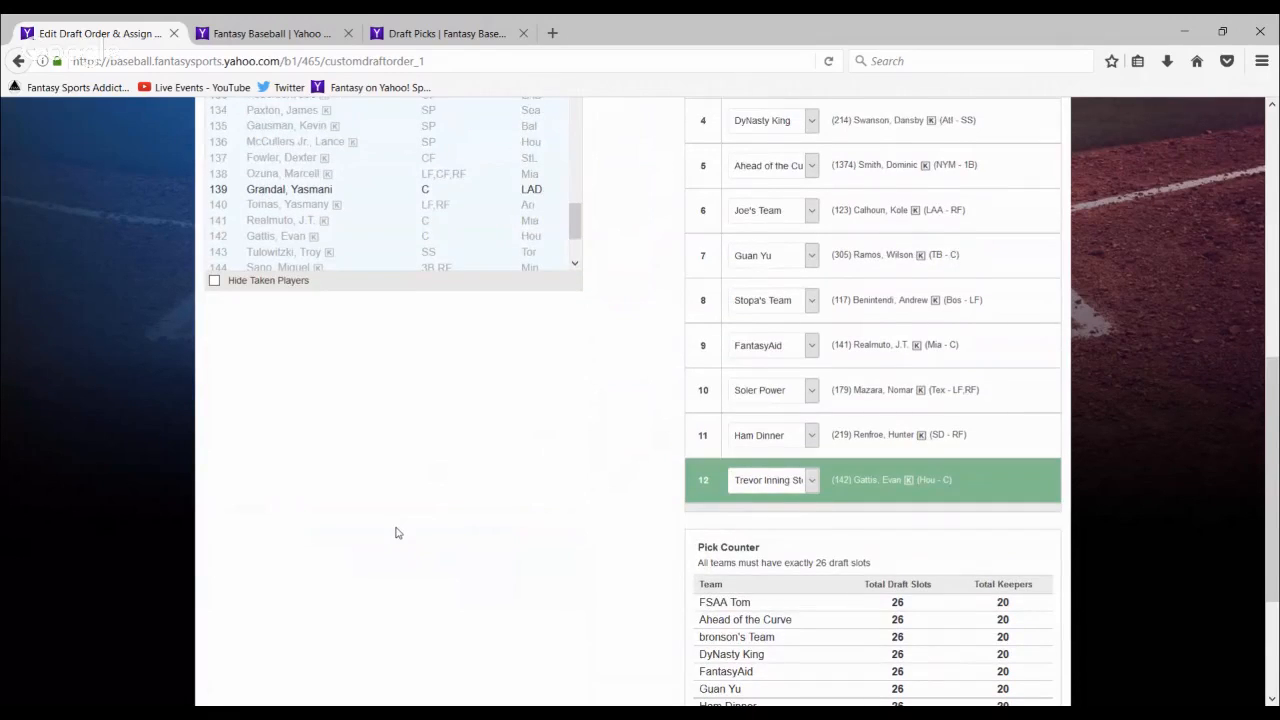
scroll(396, 533, "up", 2)
scroll(395, 535, "down", 3)
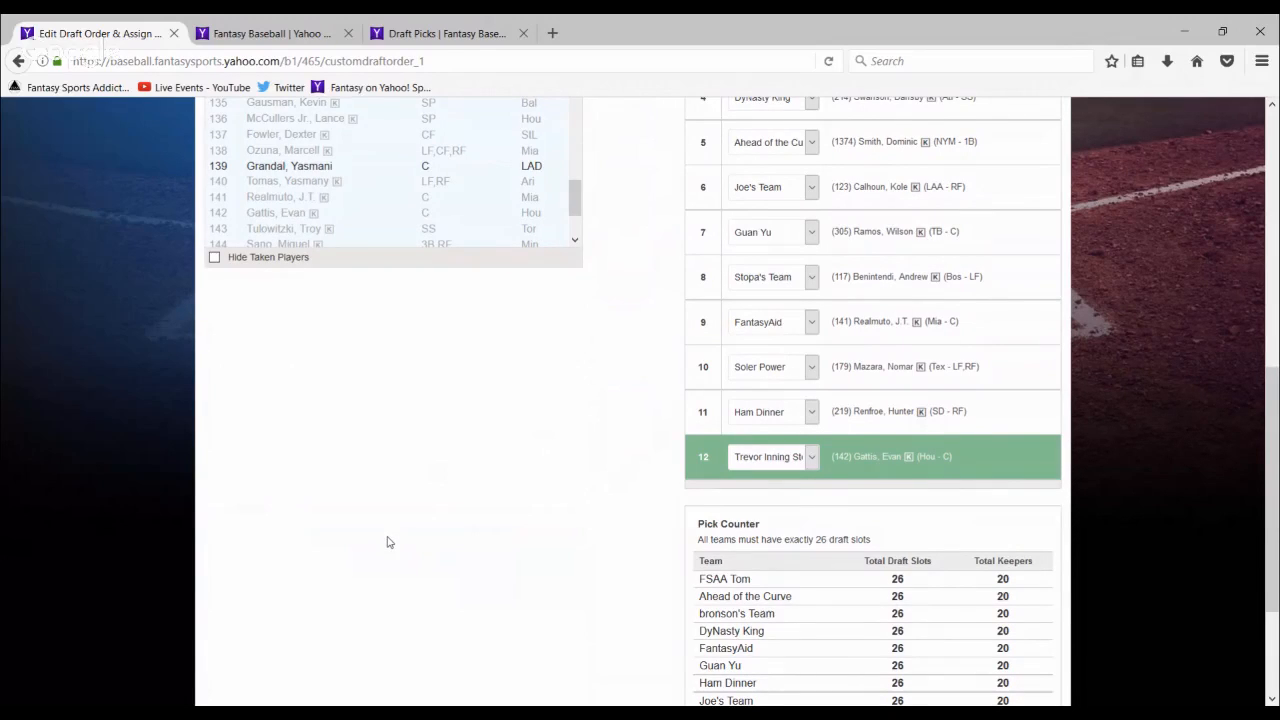
scroll(389, 542, "up", 1)
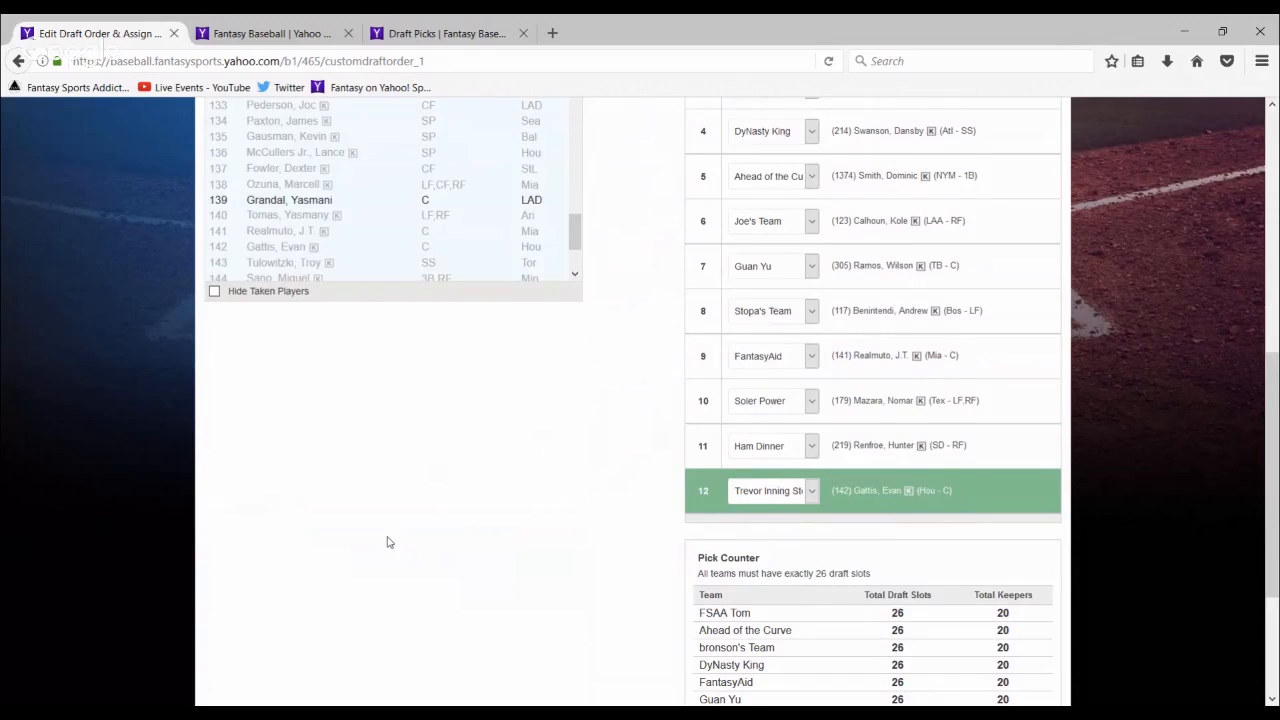
scroll(389, 542, "up", 3)
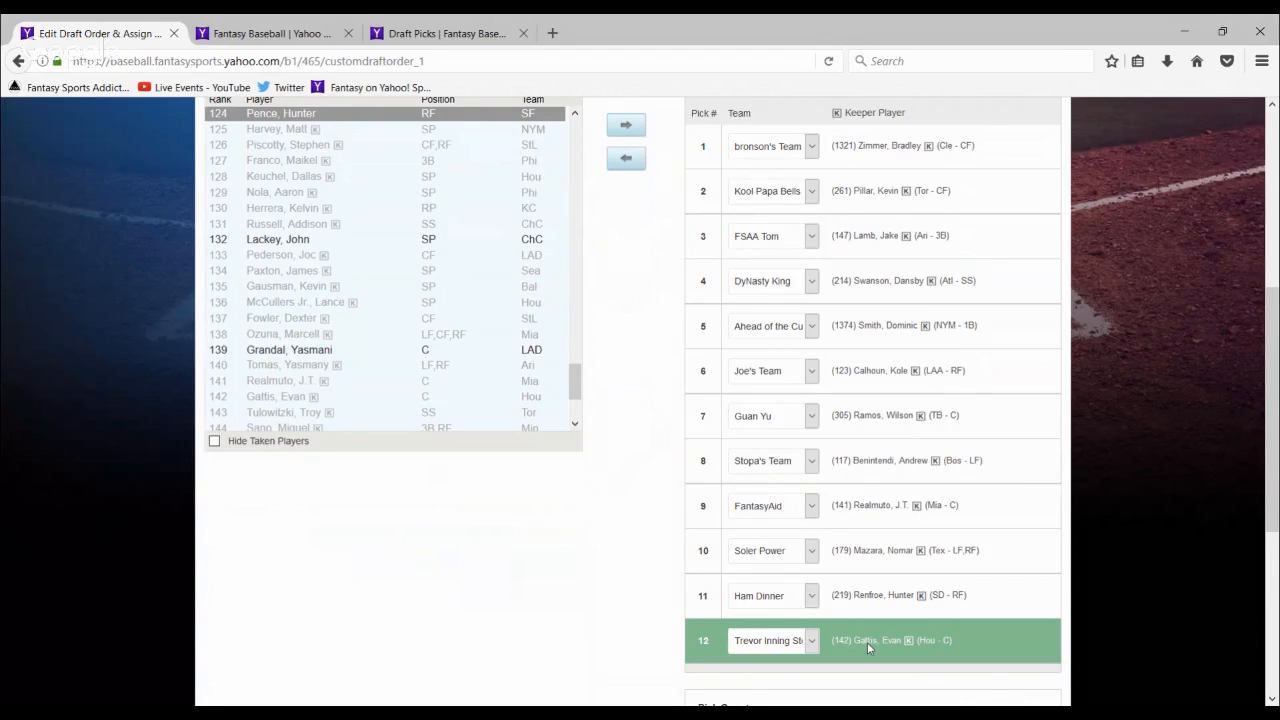
scroll(573, 594, "up", 1)
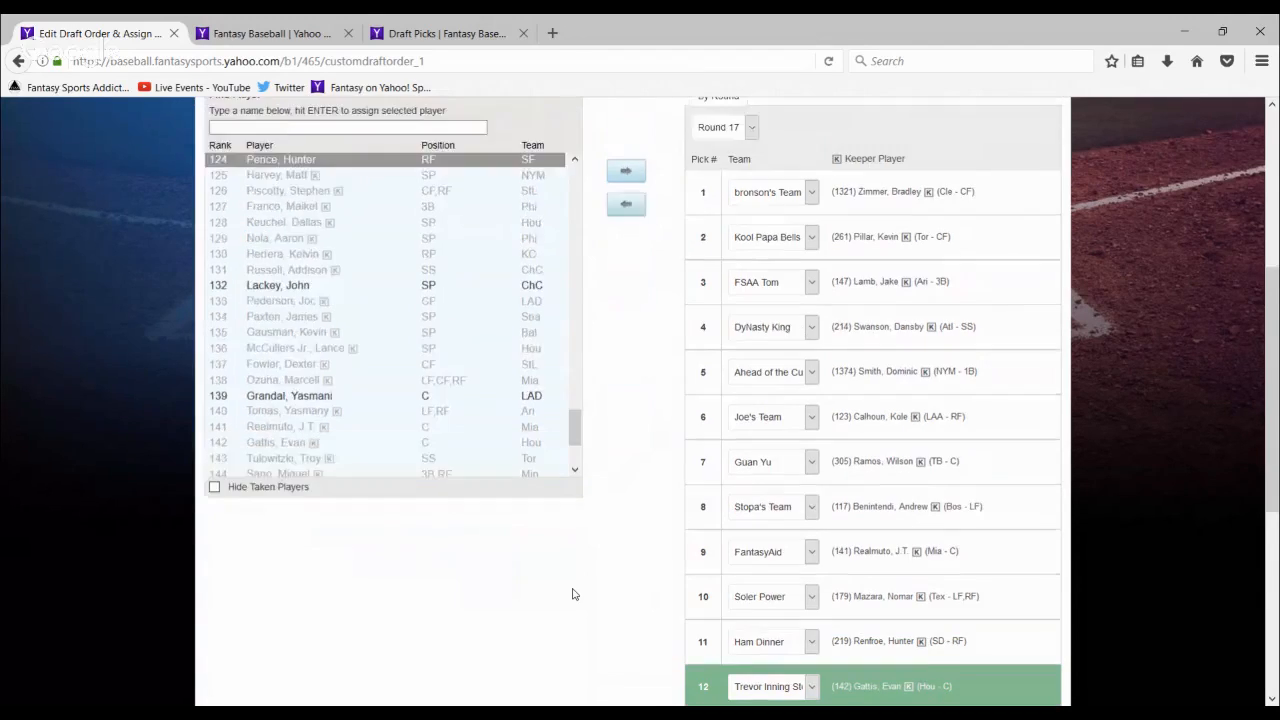
scroll(573, 594, "up", 3)
scroll(573, 594, "down", 2)
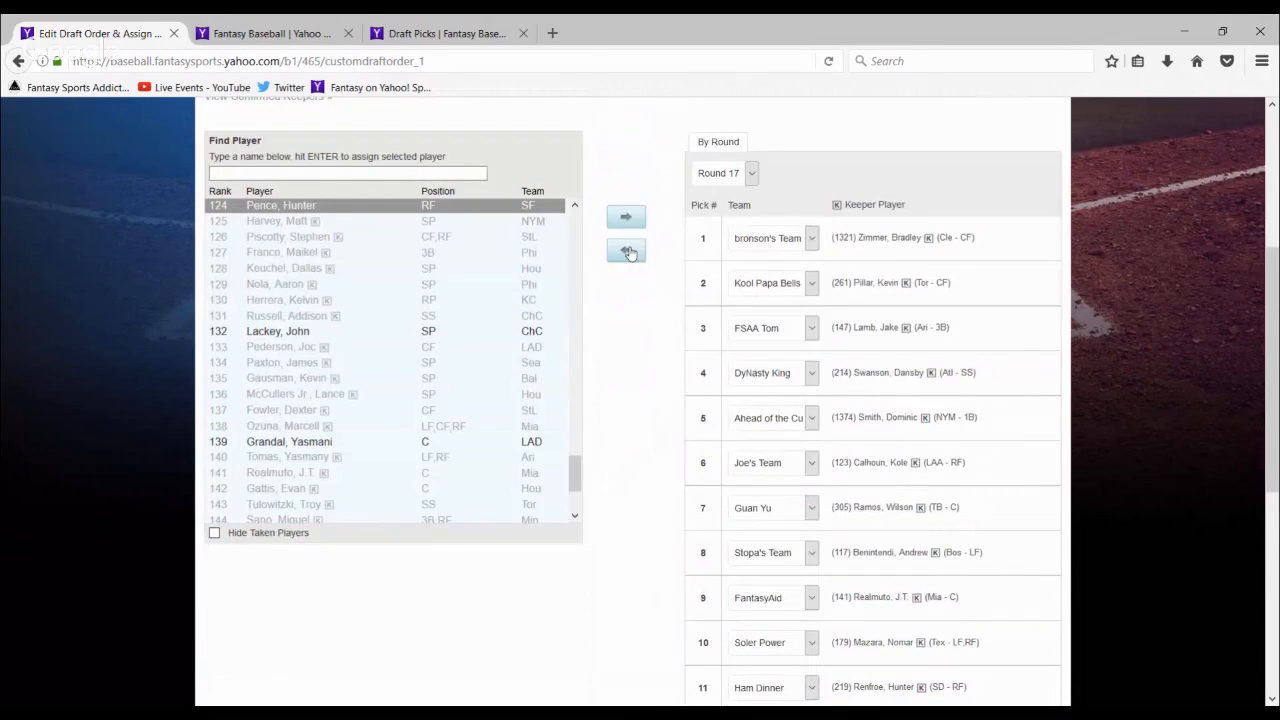
left_click(629, 253)
scroll(635, 360, "down", 2)
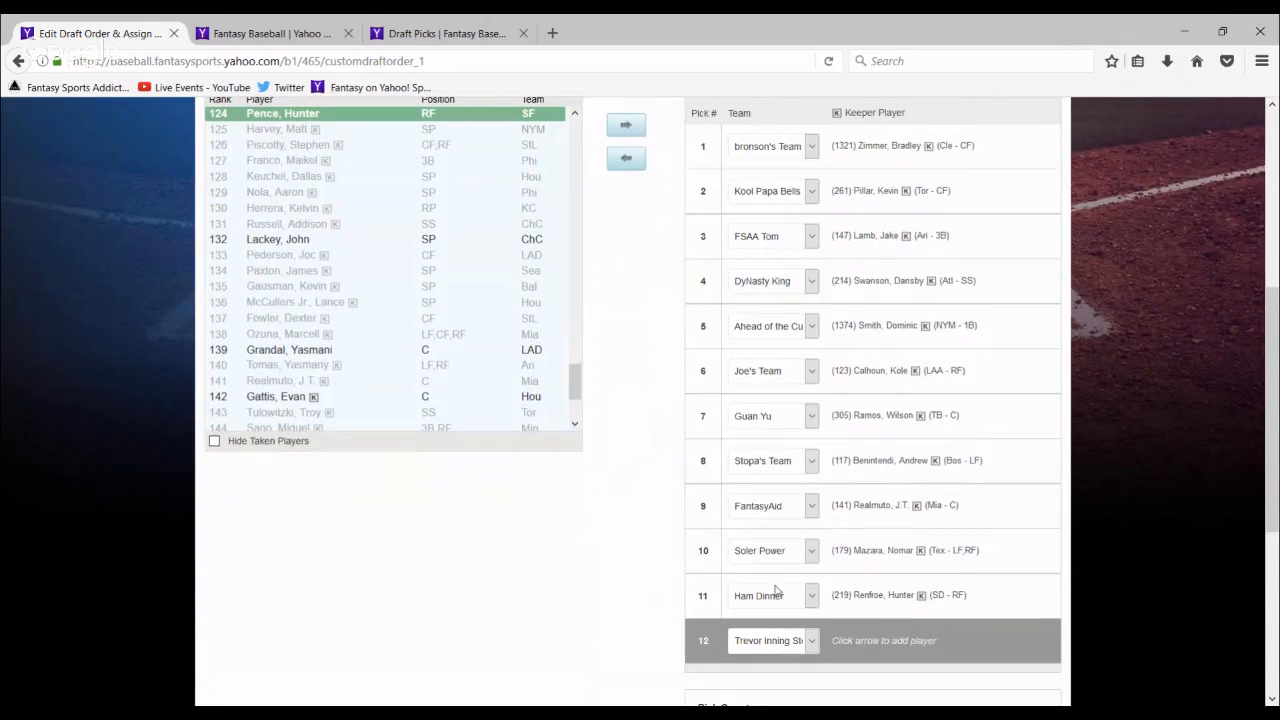
scroll(648, 570, "up", 2)
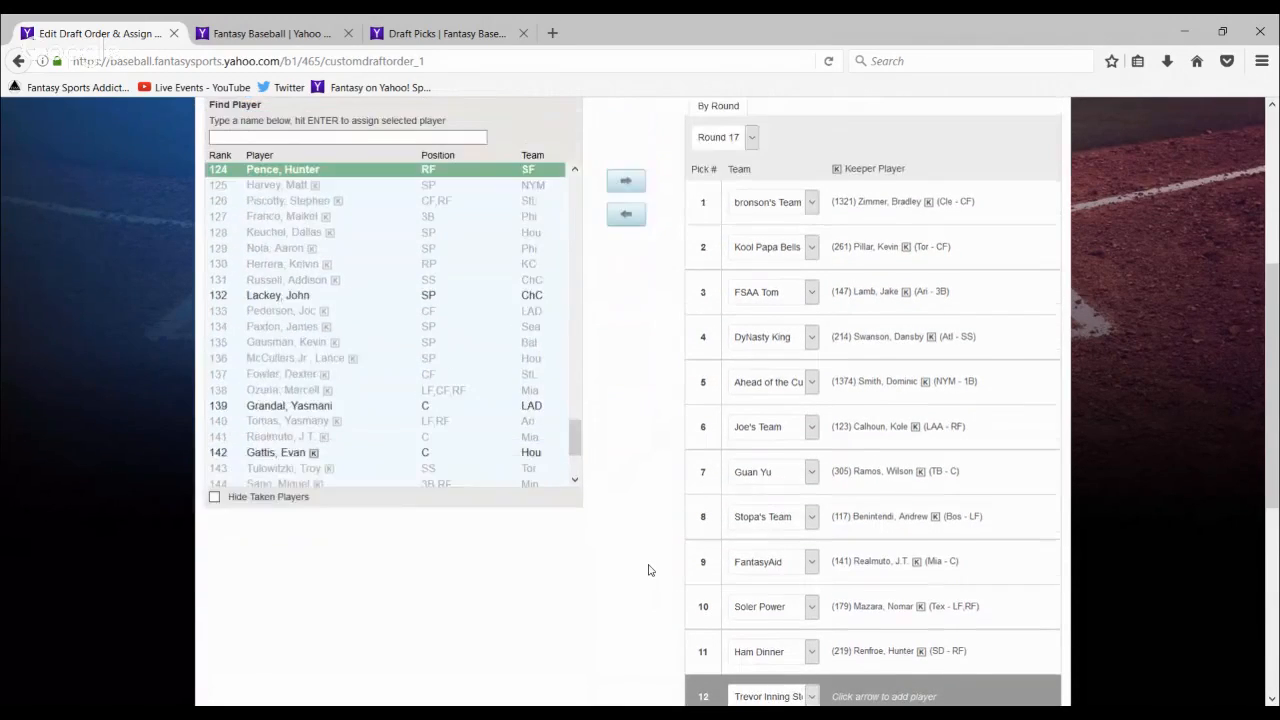
Find C.J. Cron by searching "cron" and assign him to Trevor Inning Story's pick 12 in round 17
left_click(460, 174)
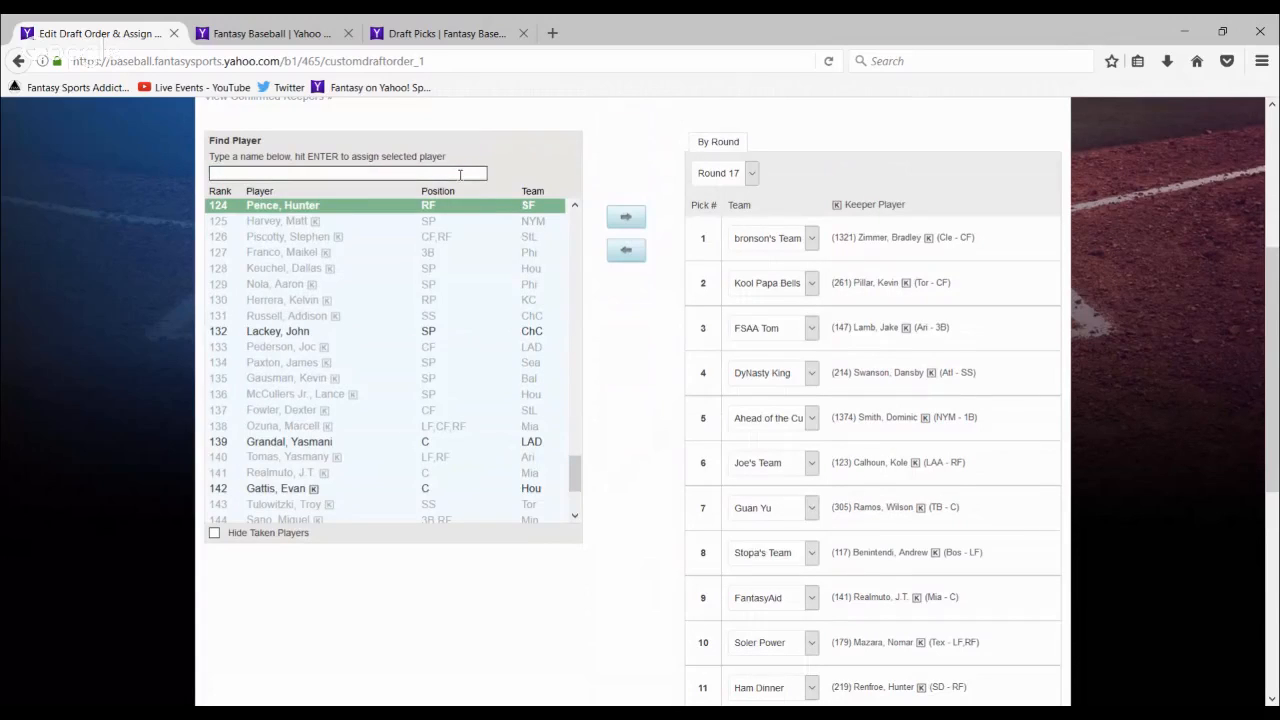
type("cf")
type("on")
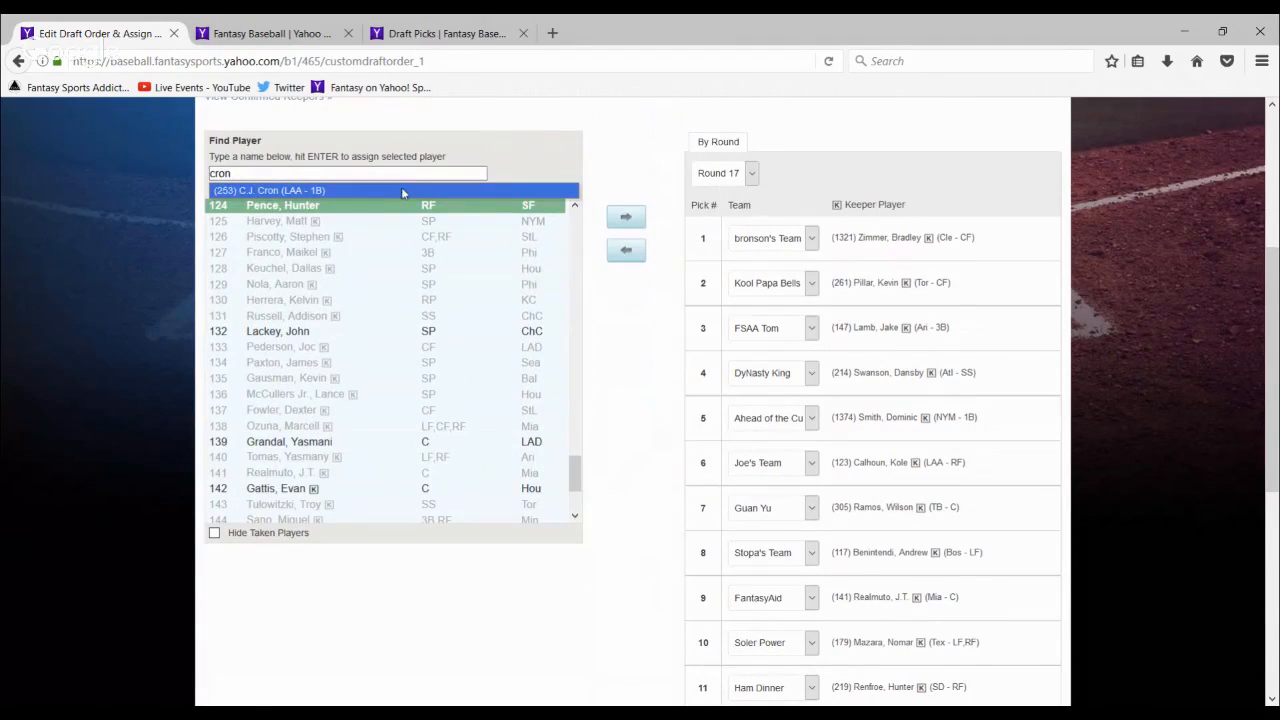
left_click(401, 187)
scroll(606, 311, "down", 5)
scroll(606, 311, "down", 1)
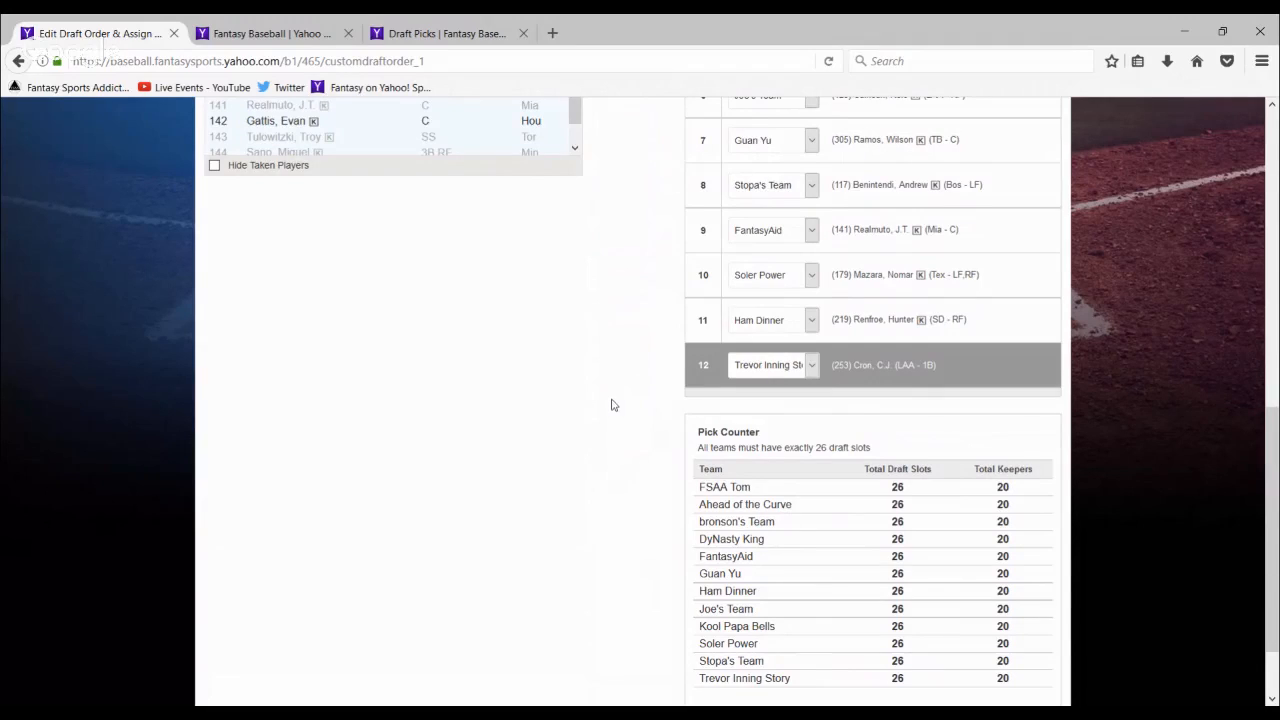
scroll(613, 405, "up", 5)
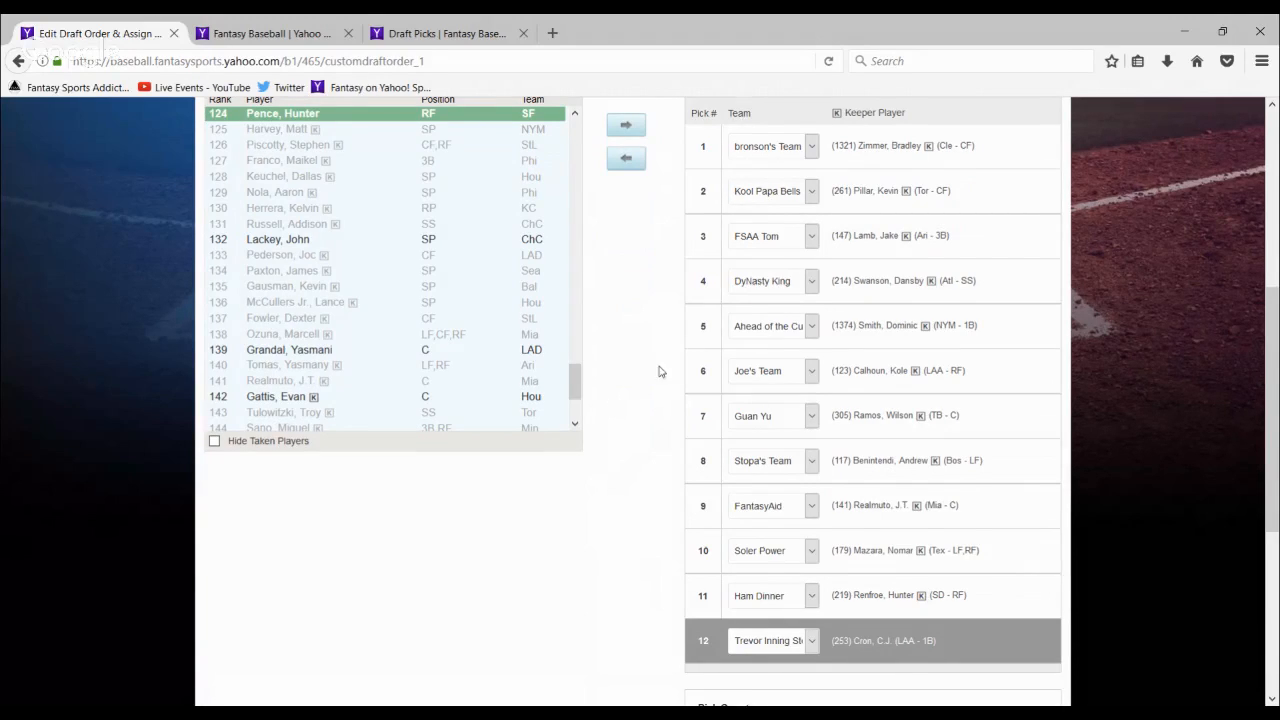
scroll(655, 372, "down", 1)
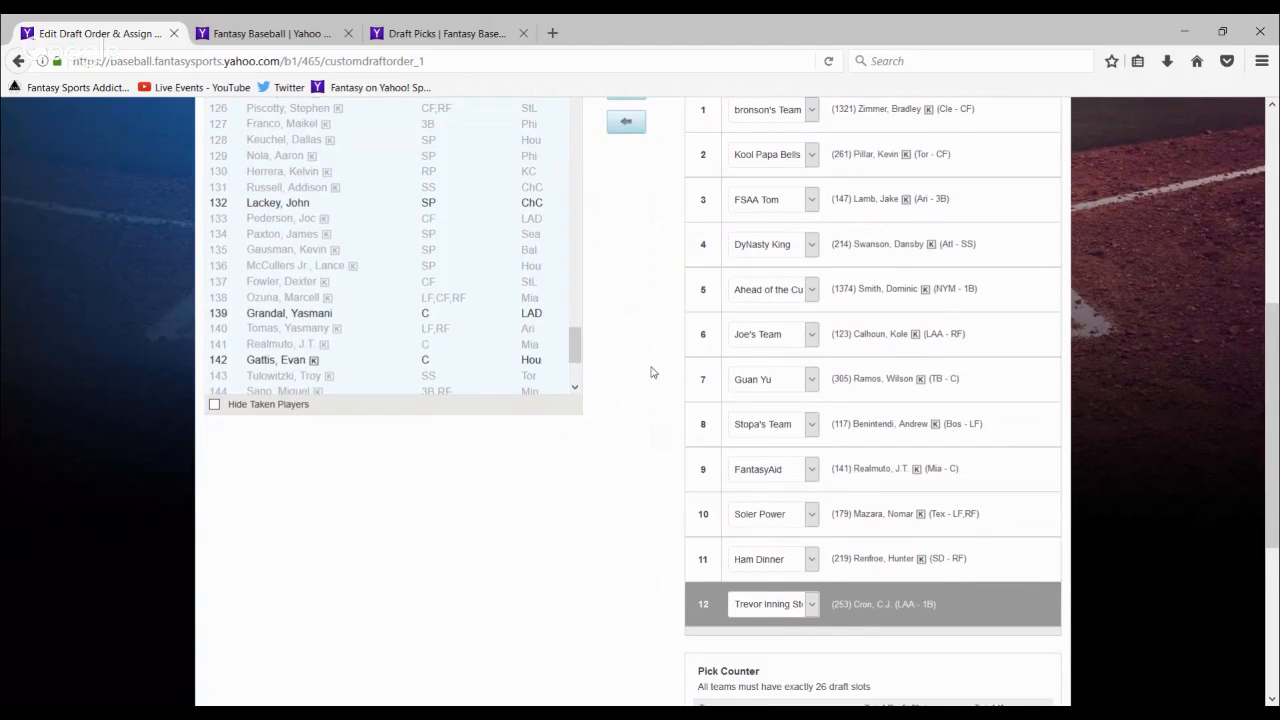
scroll(651, 372, "up", 4)
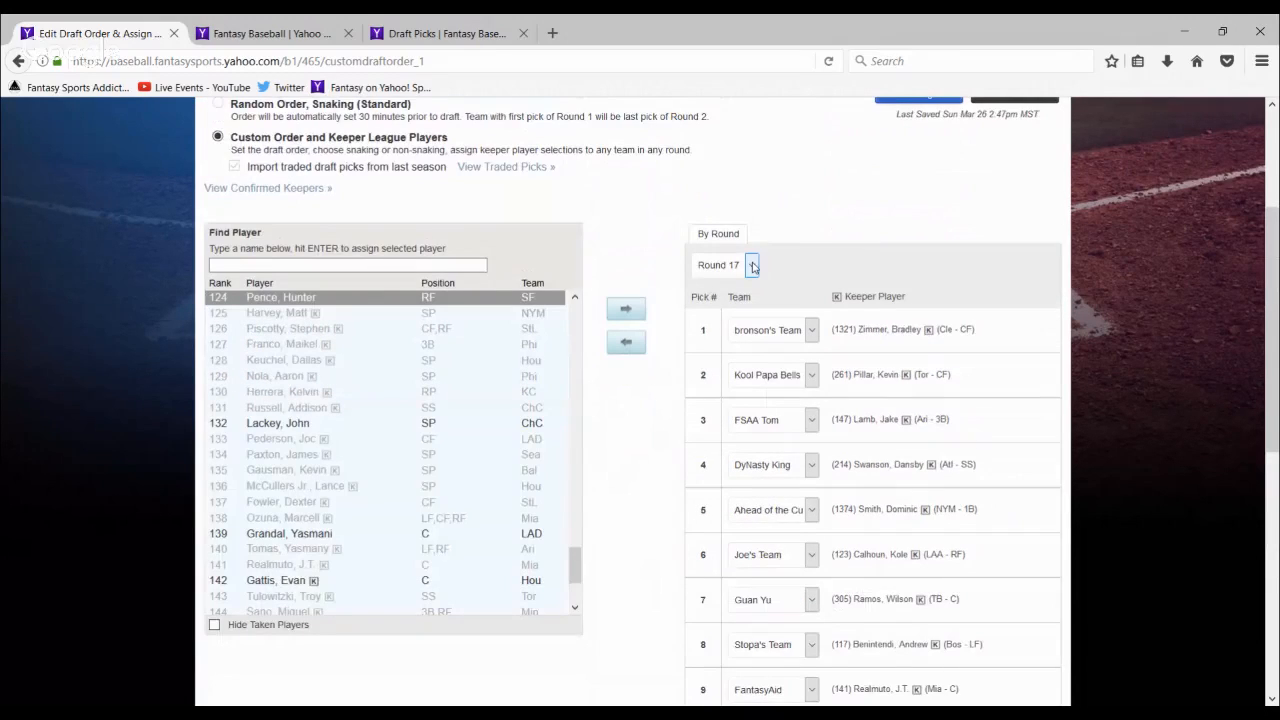
Switch the draft order to round 1 and compare its picks with the traded picks grid
left_click(753, 266)
left_click(725, 283)
scroll(946, 167, "down", 4)
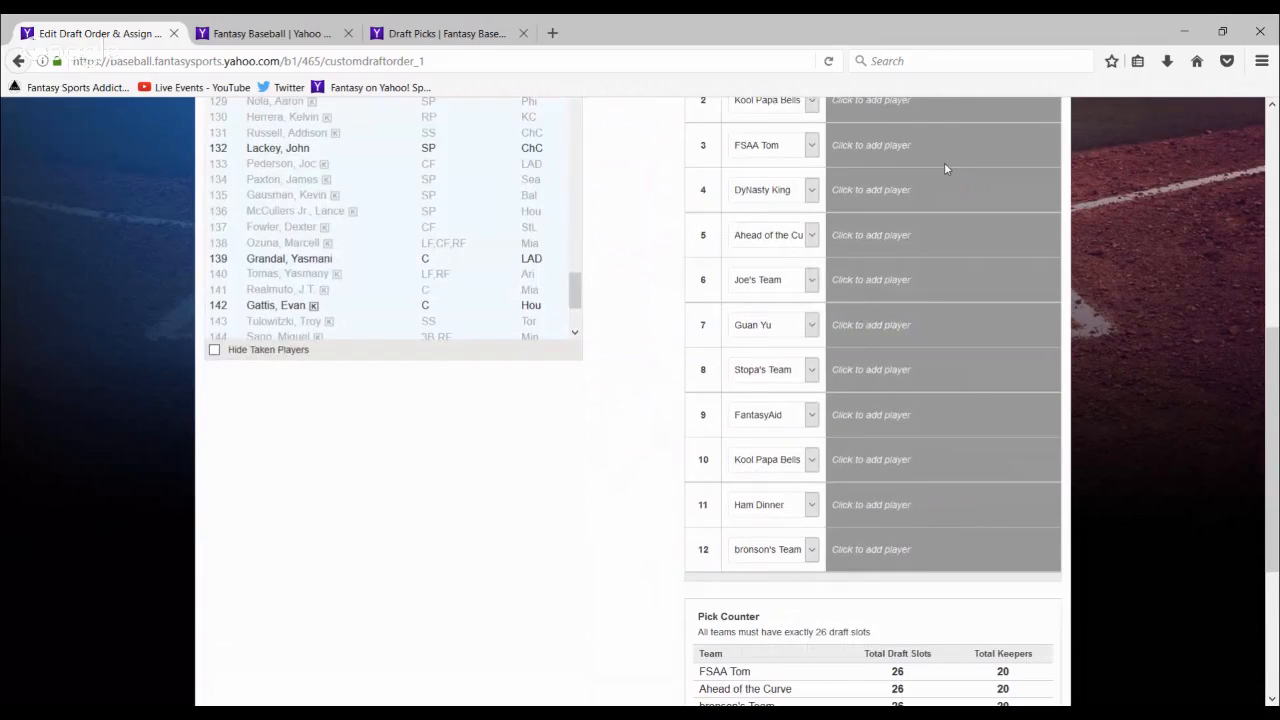
left_click(422, 33)
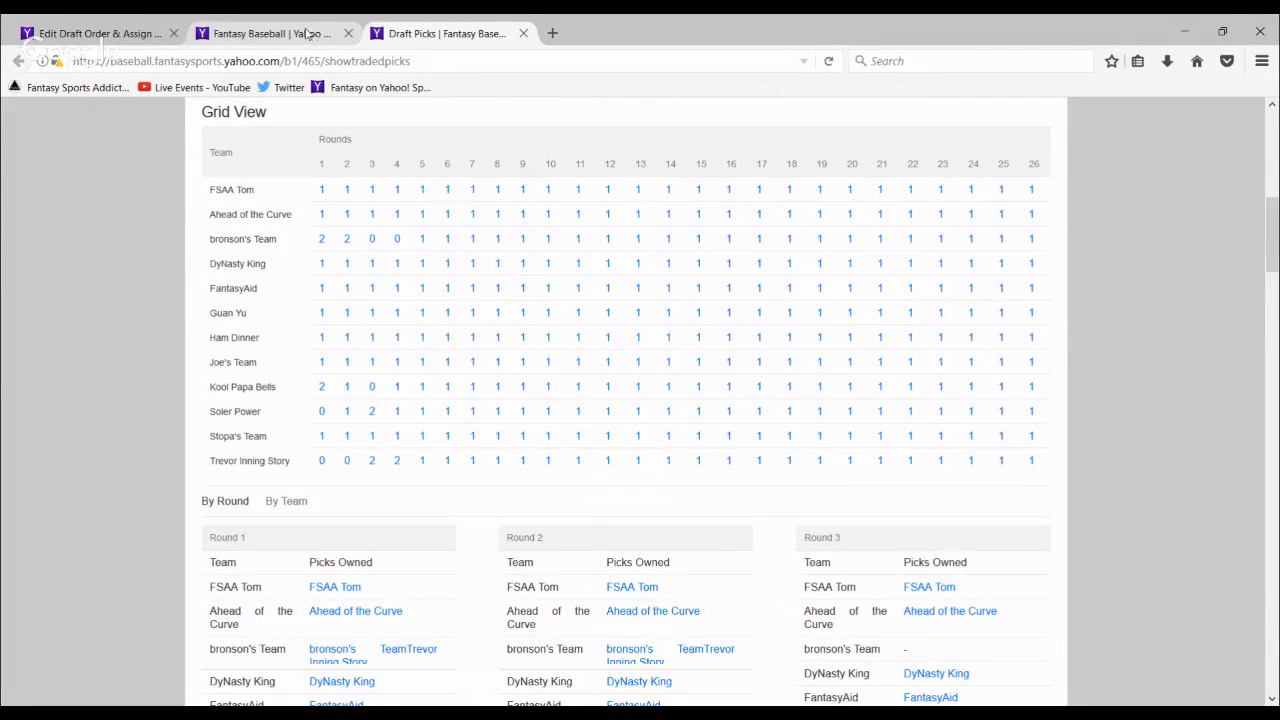
left_click(110, 38)
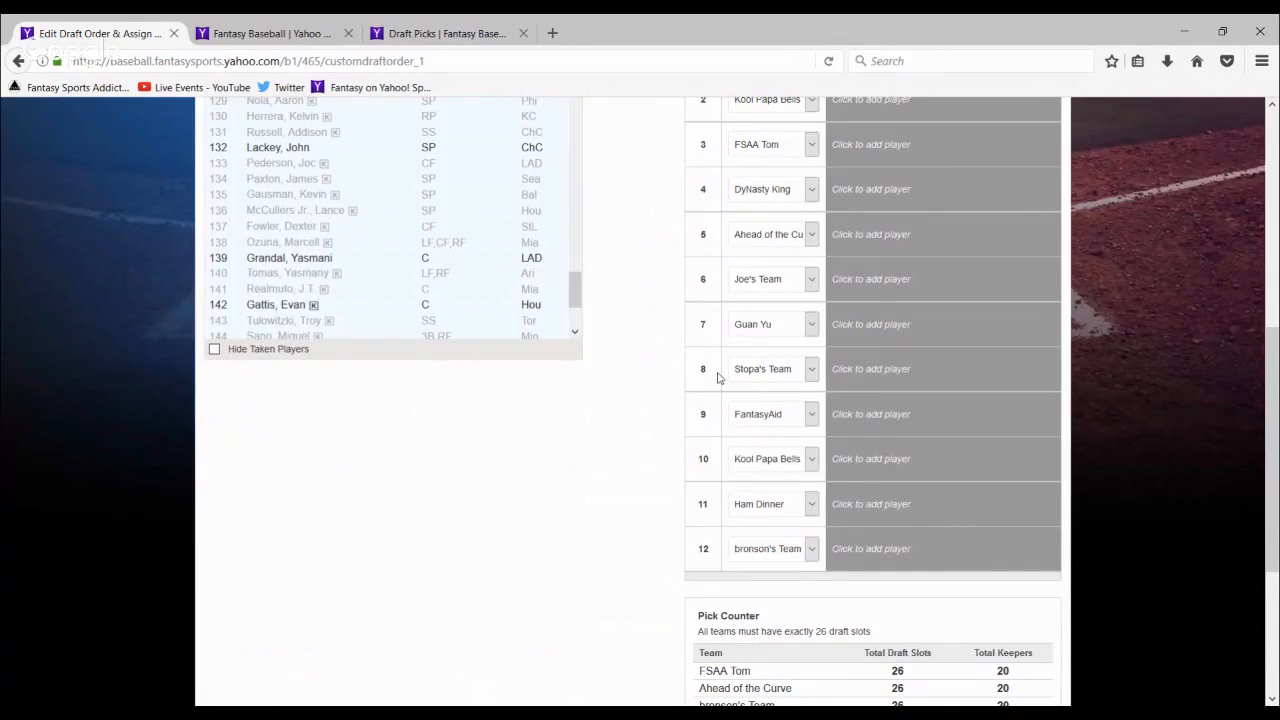
scroll(724, 352, "up", 1)
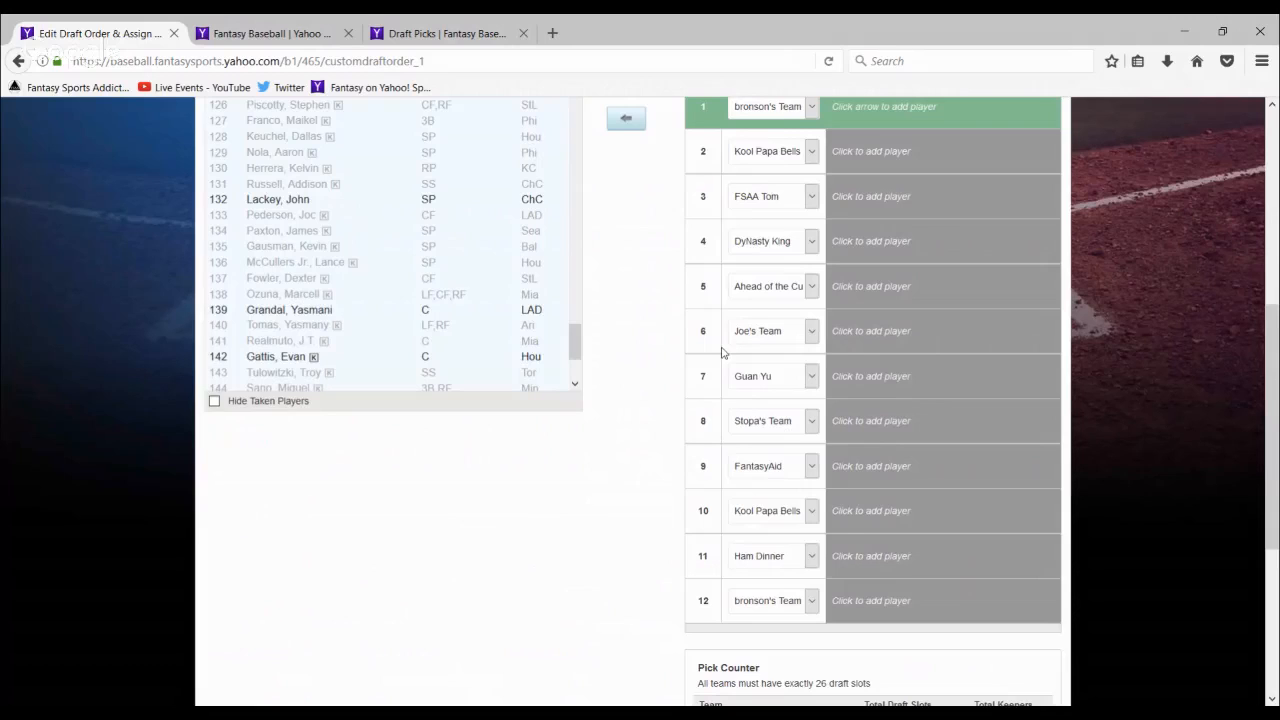
scroll(724, 352, "up", 1)
scroll(710, 270, "up", 2)
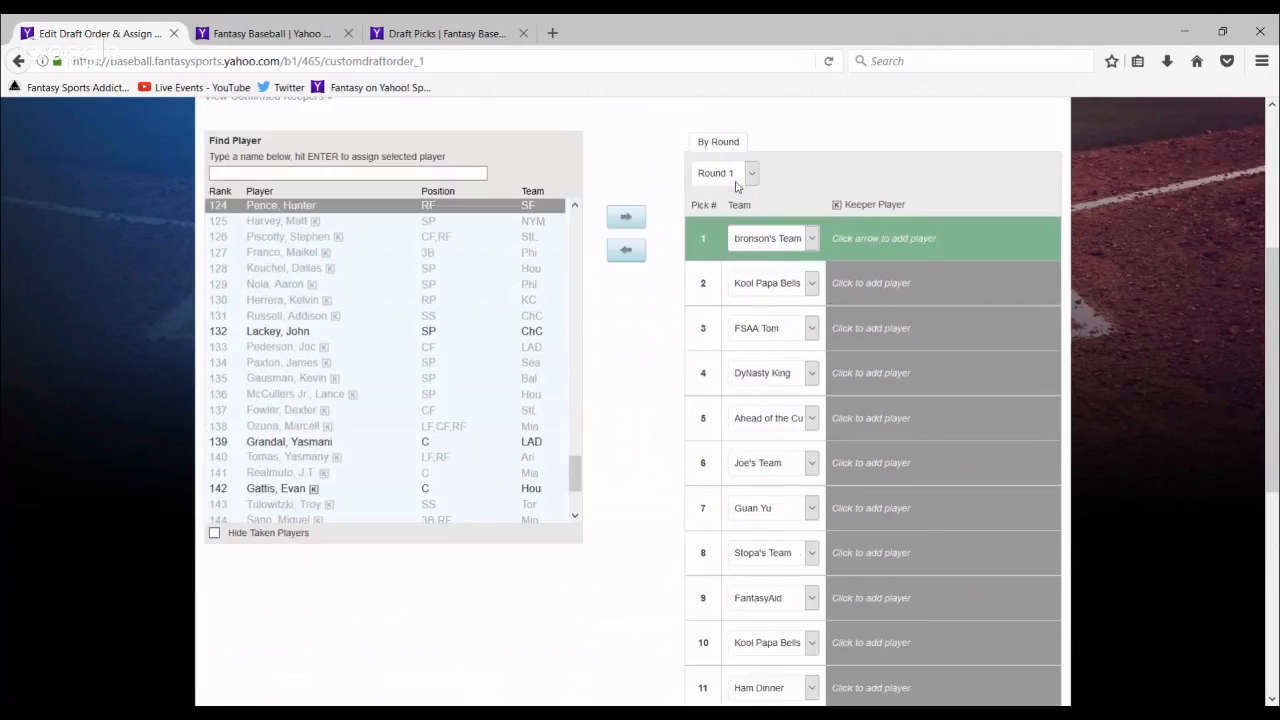
Display round 2 of the draft order and check its twelve picks against the traded picks grid
left_click(736, 186)
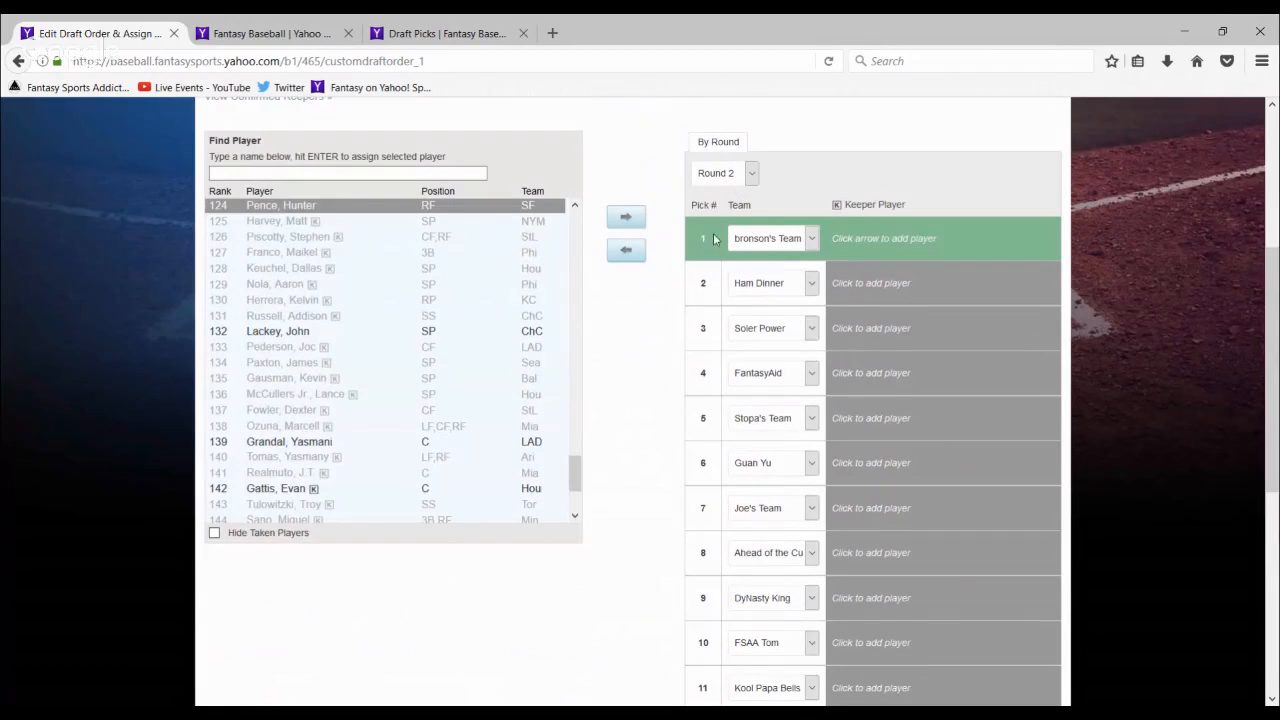
left_click(298, 178)
left_click(453, 36)
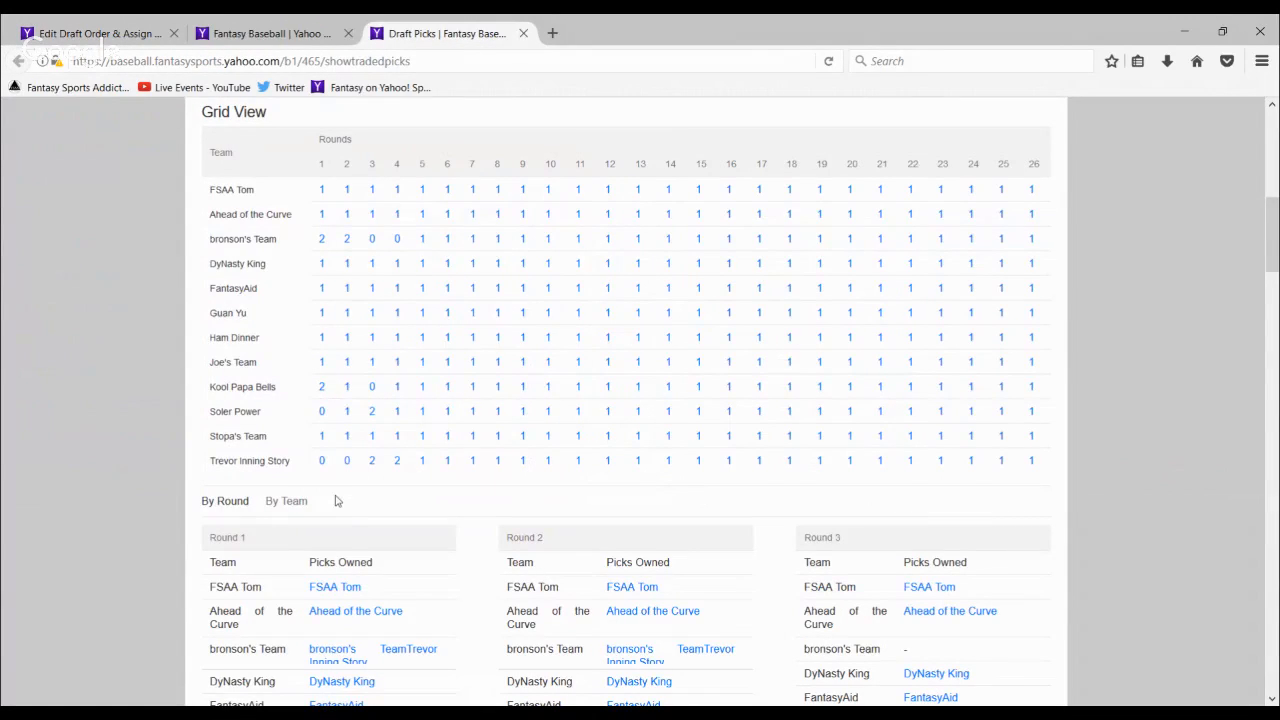
left_click(110, 36)
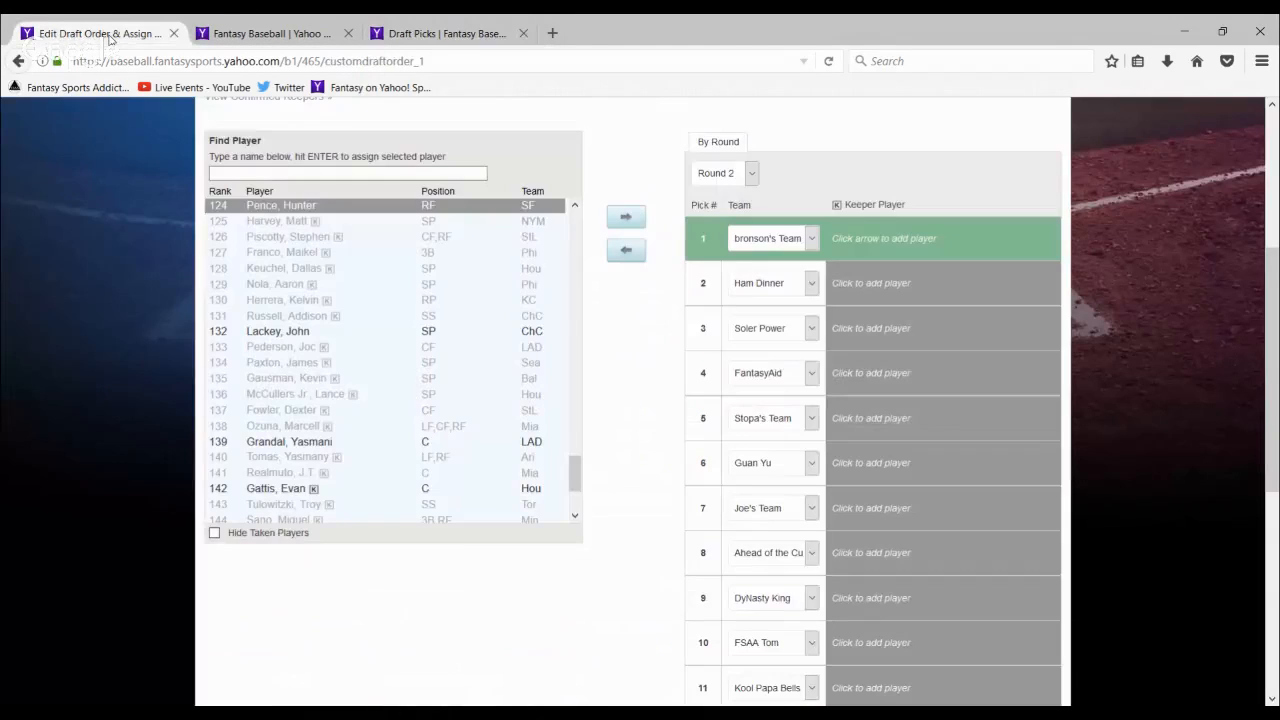
scroll(619, 341, "down", 3)
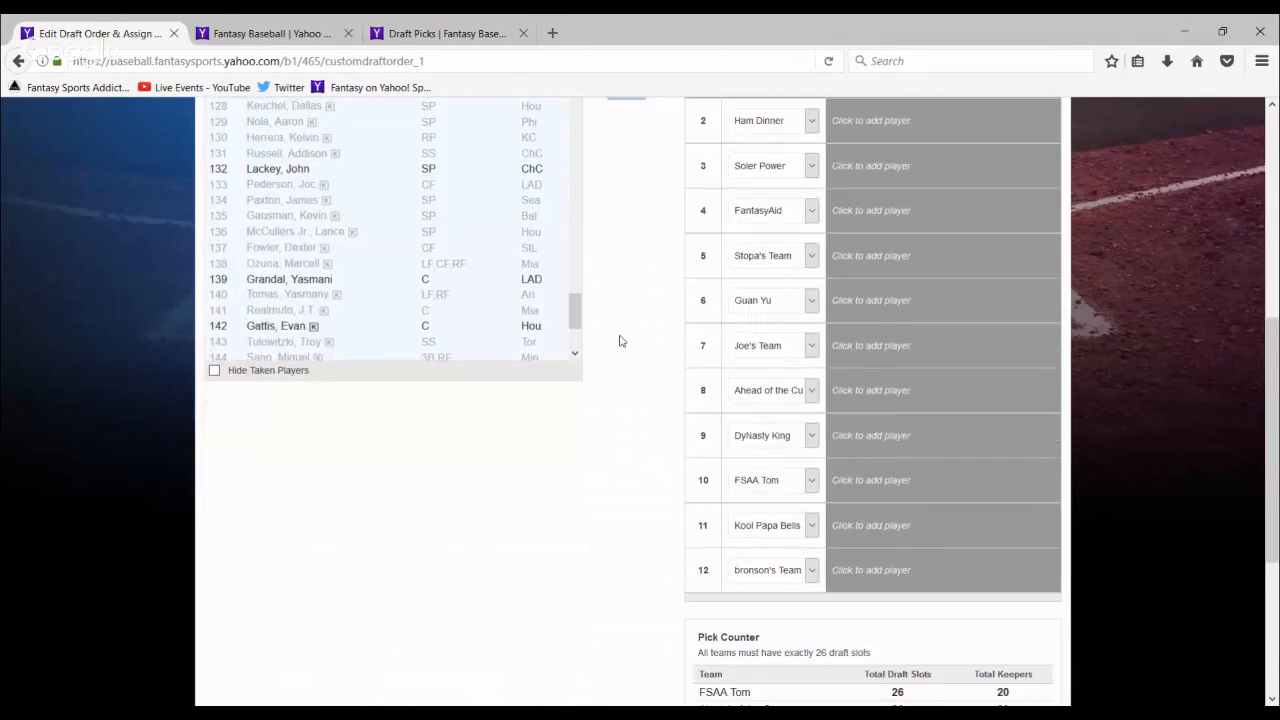
scroll(619, 341, "up", 2)
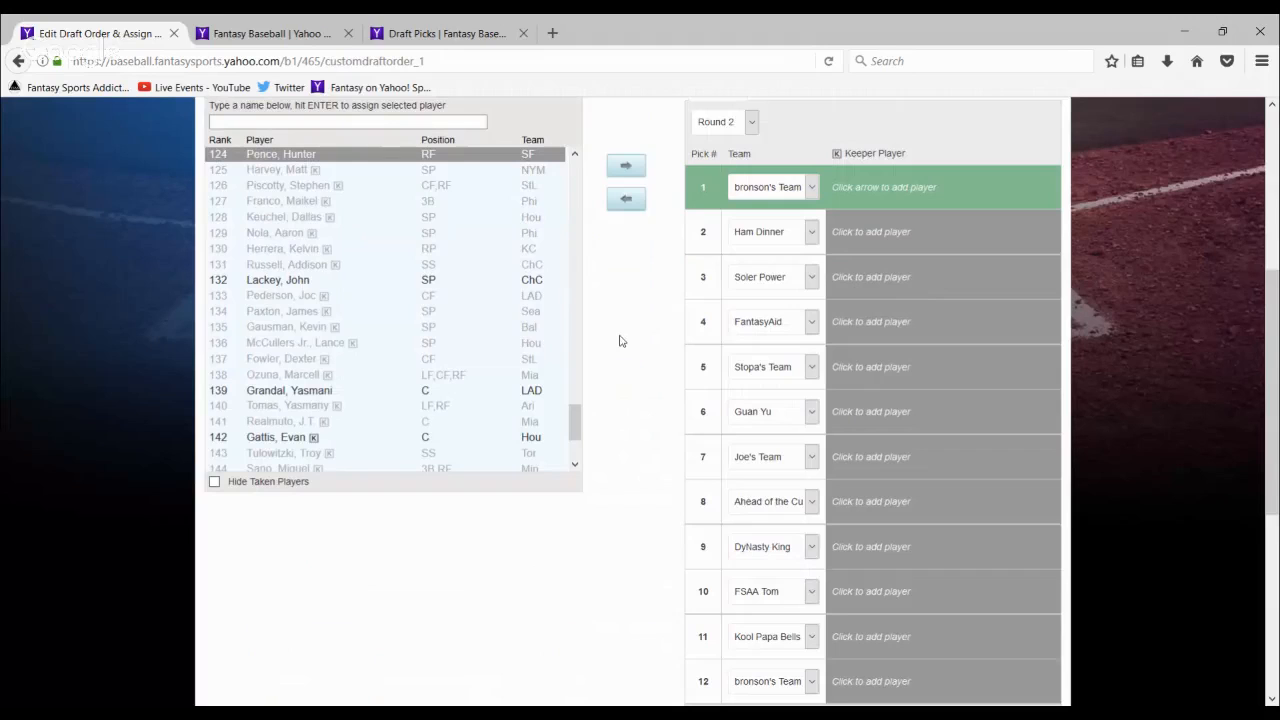
scroll(619, 341, "up", 3)
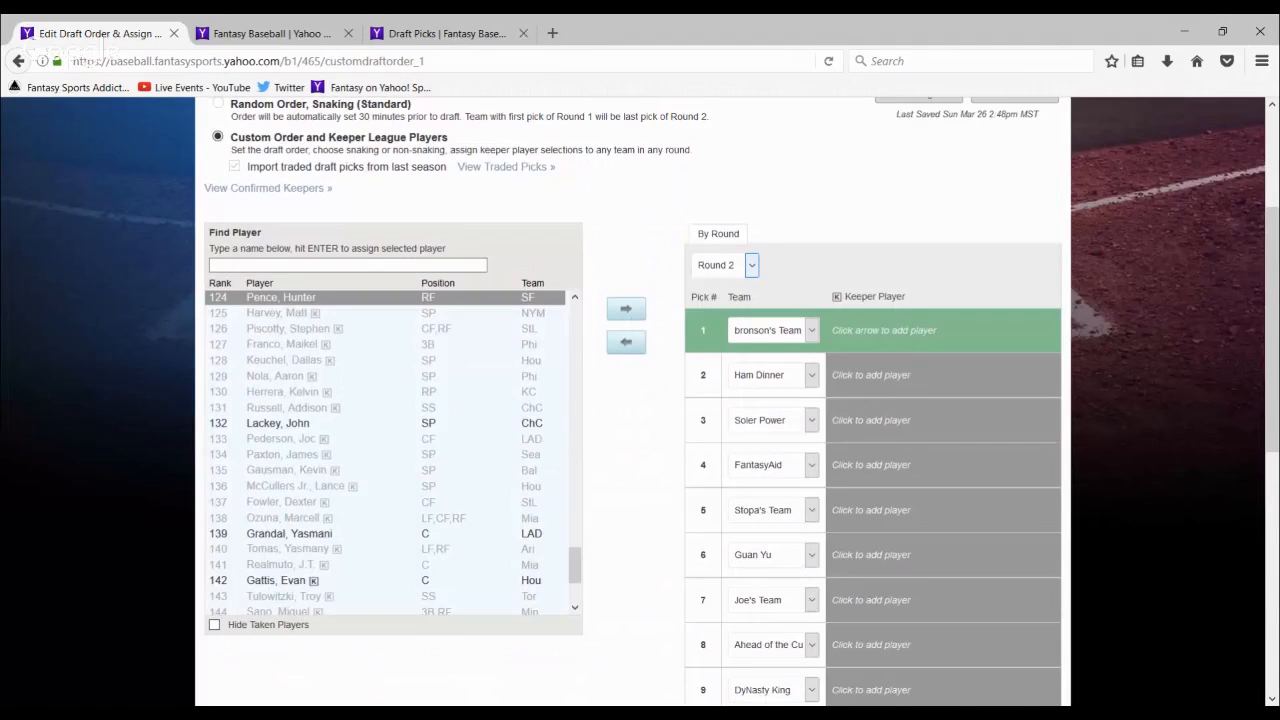
Consult the traded picks grid for round 3 and review the round 3 draft order against it
left_click(440, 34)
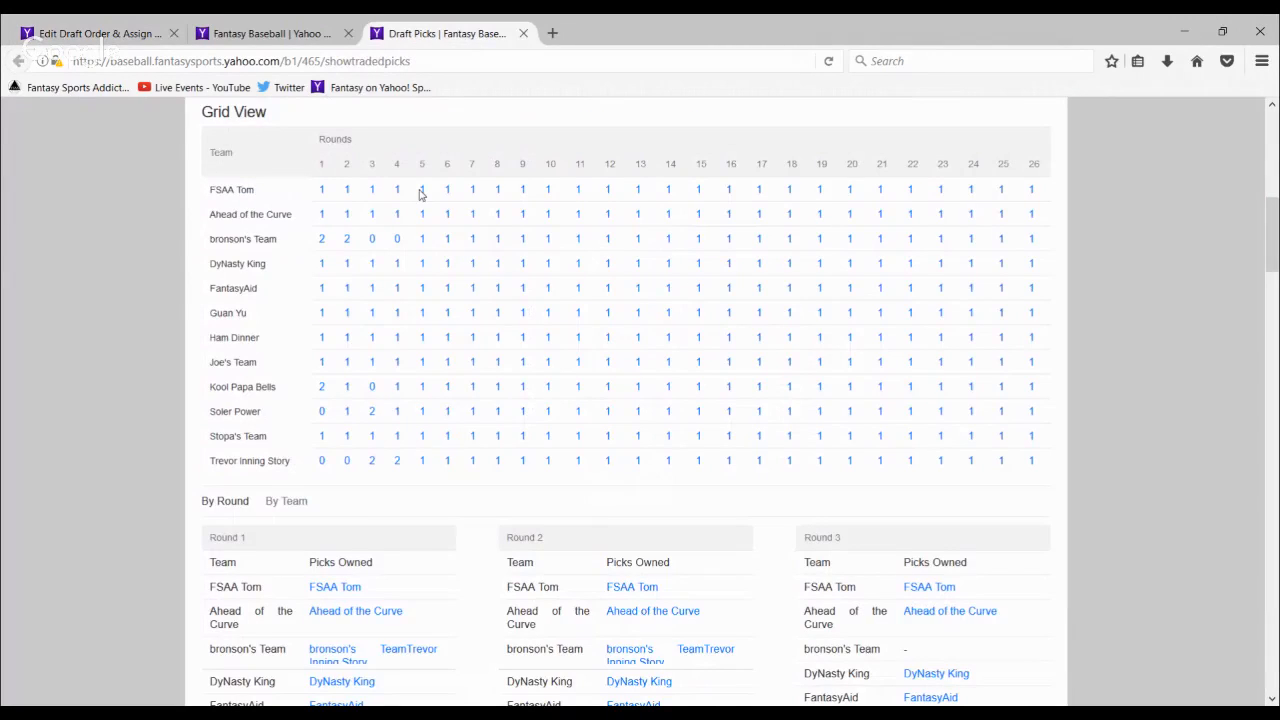
left_click(77, 25)
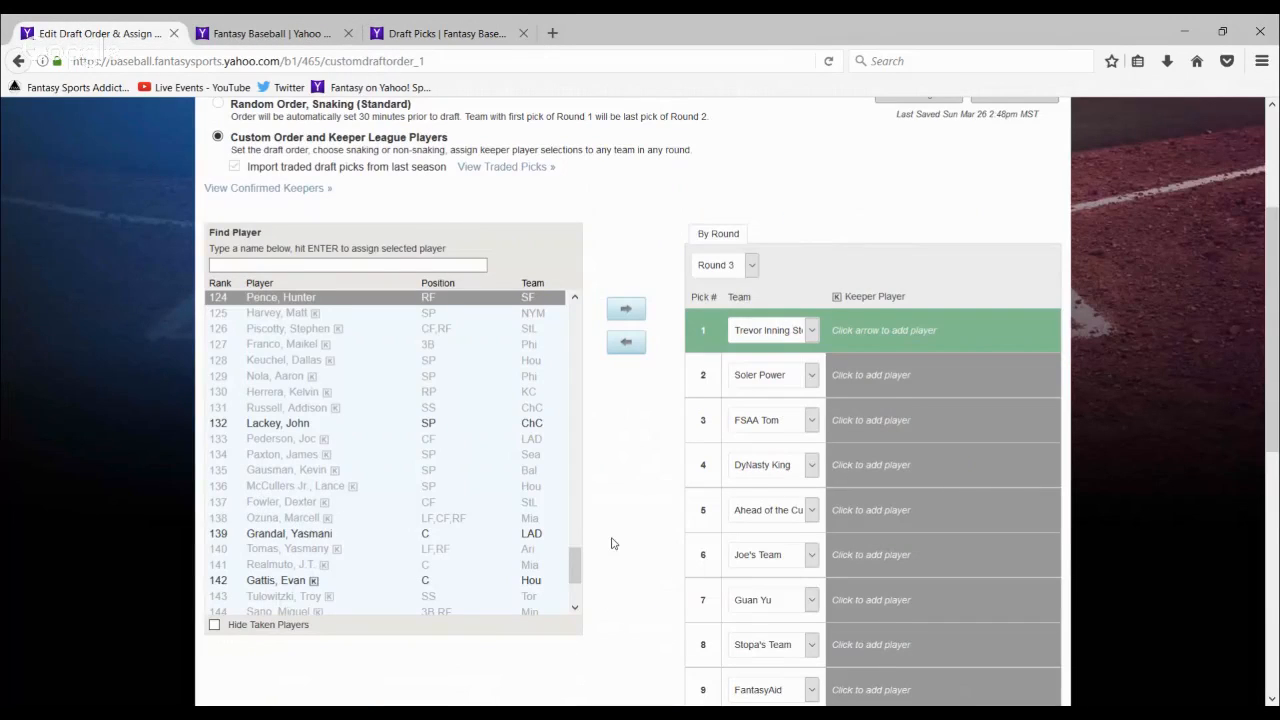
scroll(605, 540, "down", 3)
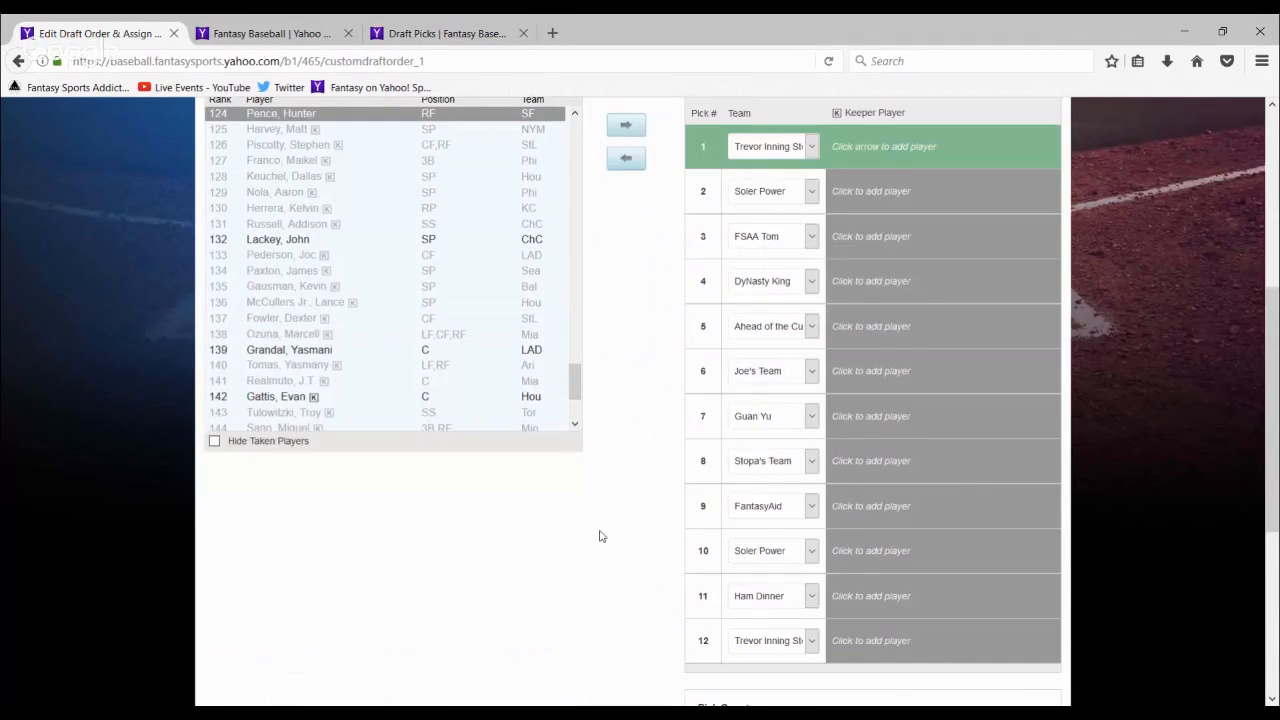
scroll(604, 530, "down", 2)
scroll(648, 558, "up", 1)
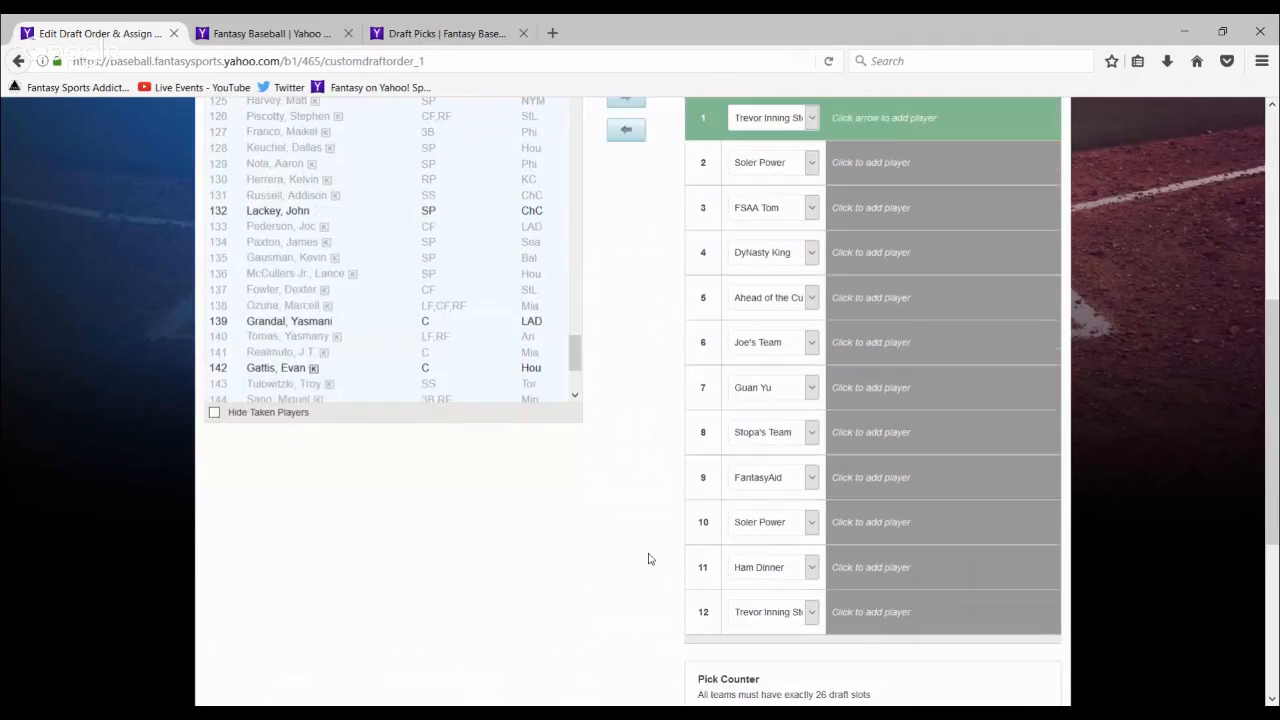
scroll(648, 558, "up", 1)
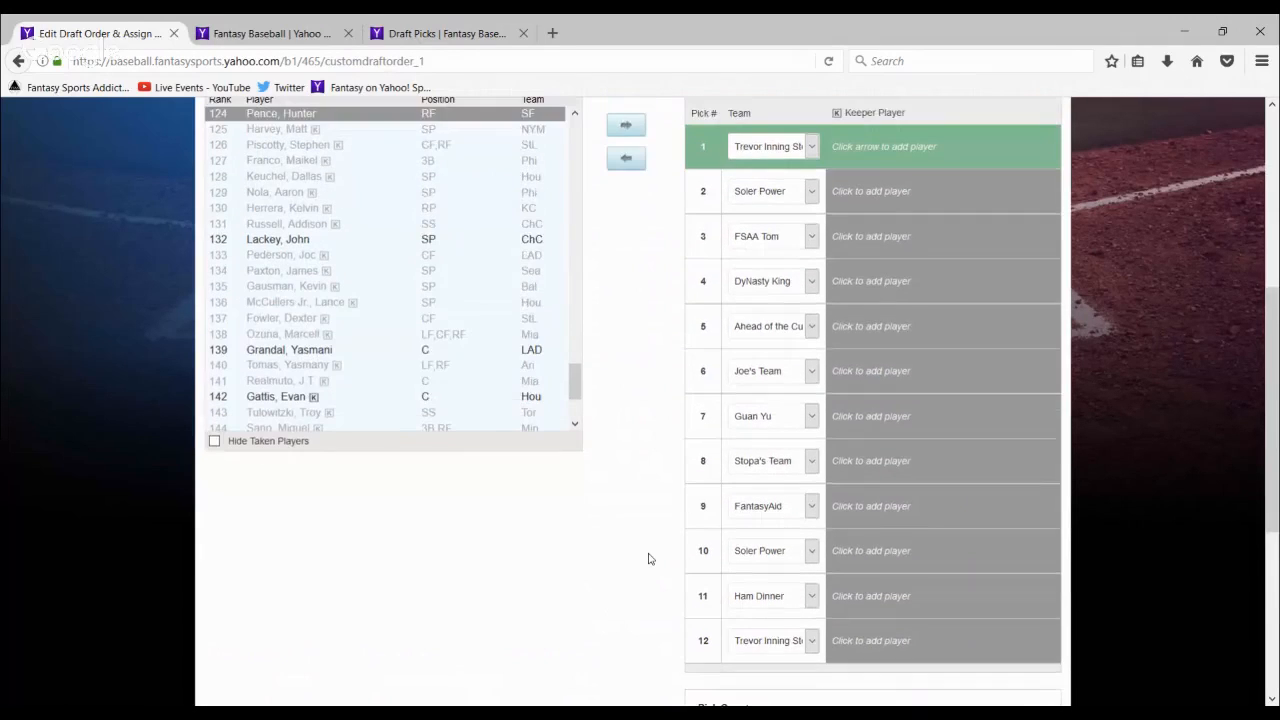
scroll(648, 558, "up", 4)
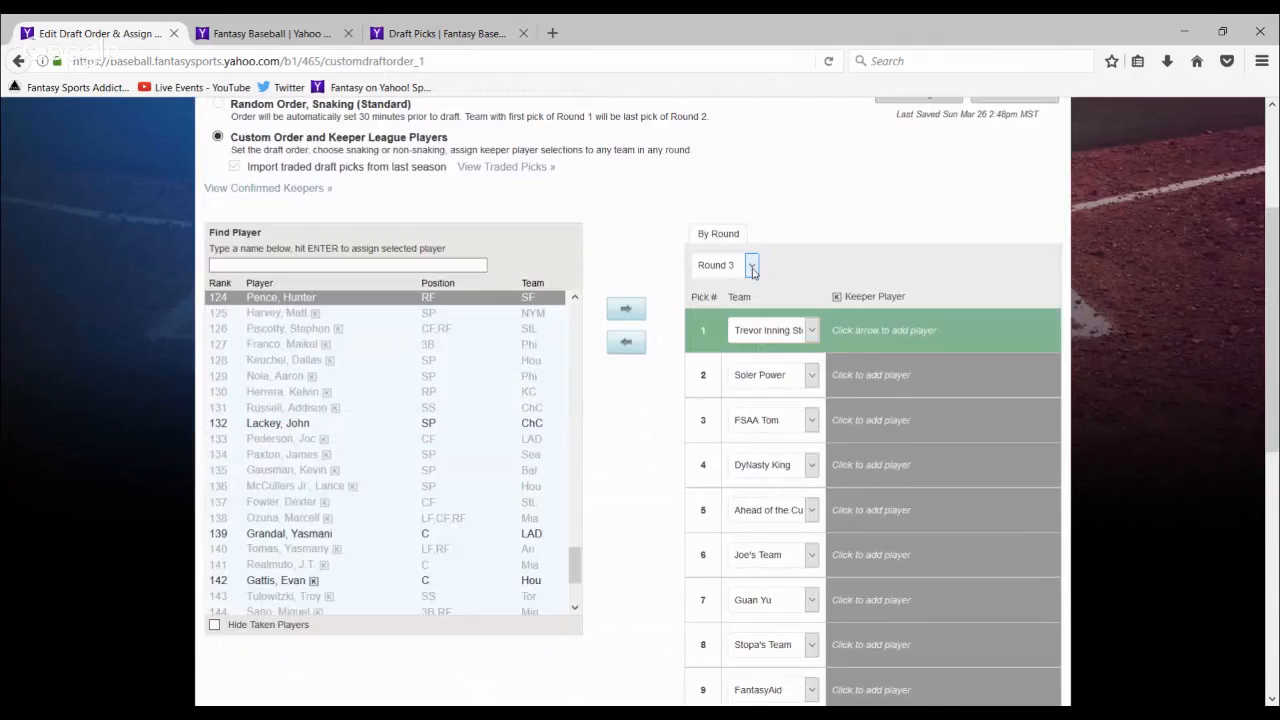
Verify round 4 of the draft order against the traded picks grid and look over the pick counter
left_click(437, 33)
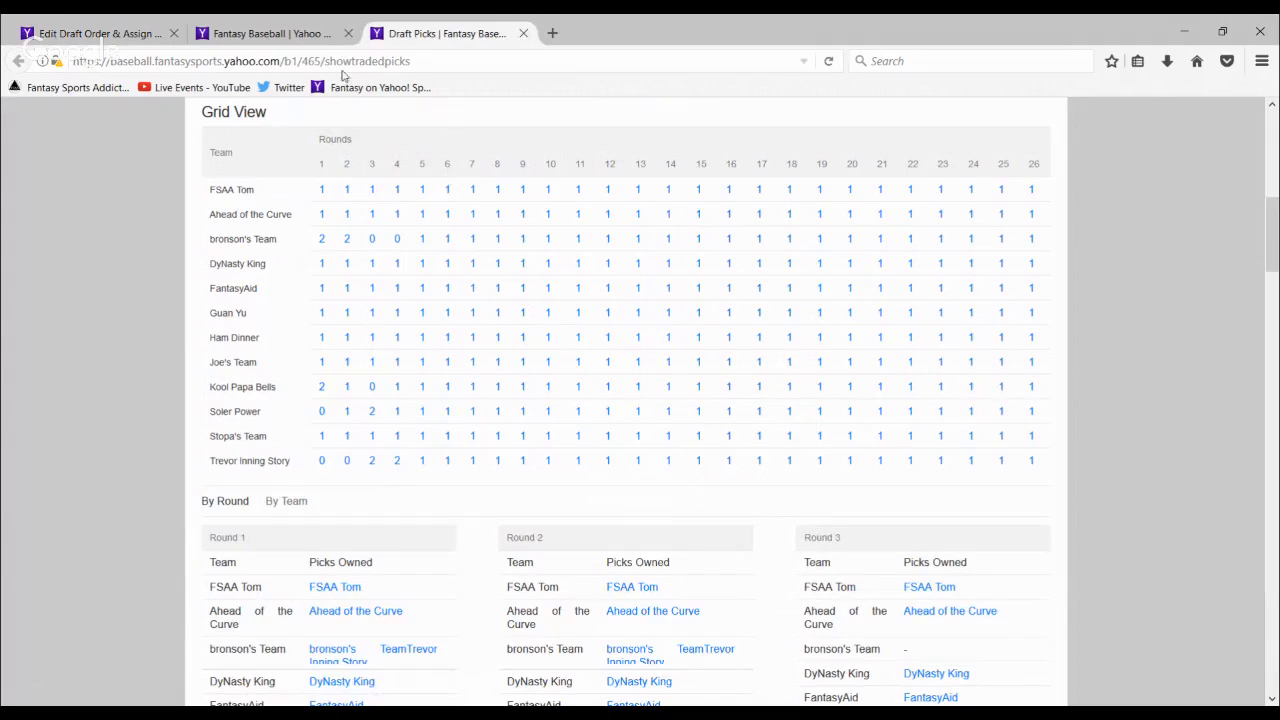
left_click(118, 35)
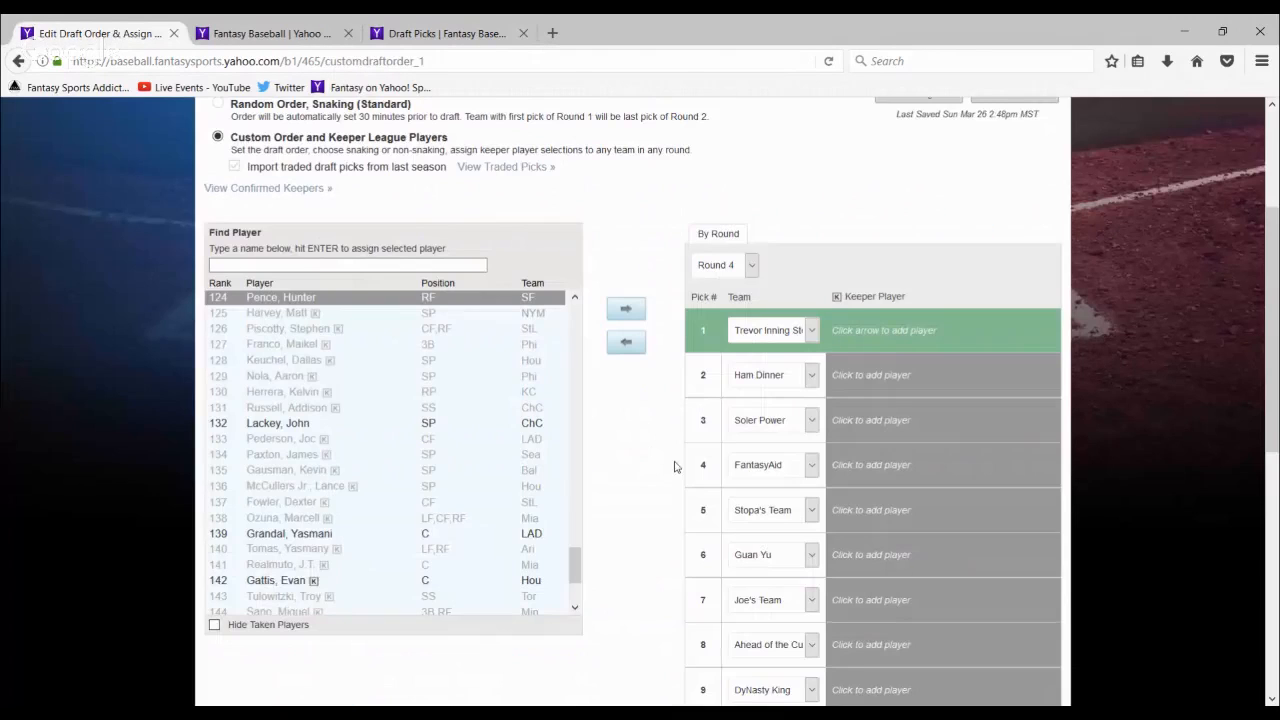
scroll(674, 467, "down", 2)
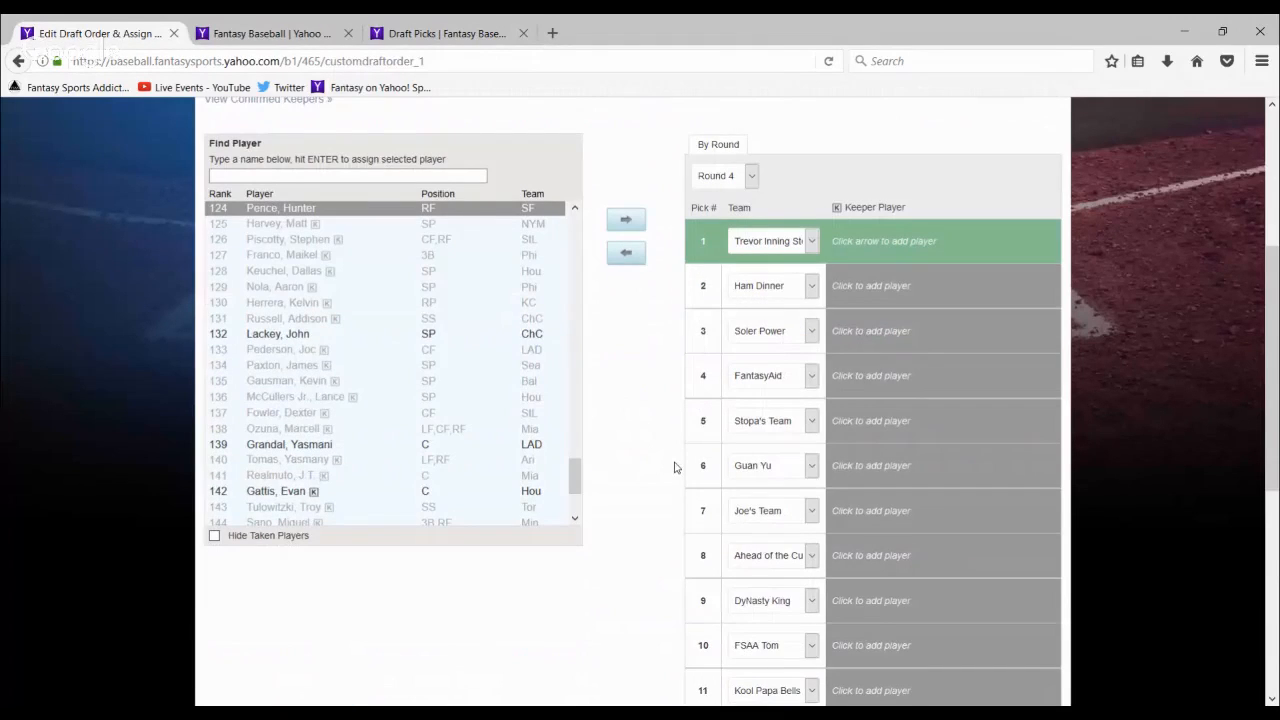
scroll(669, 320, "down", 1)
scroll(669, 320, "down", 4)
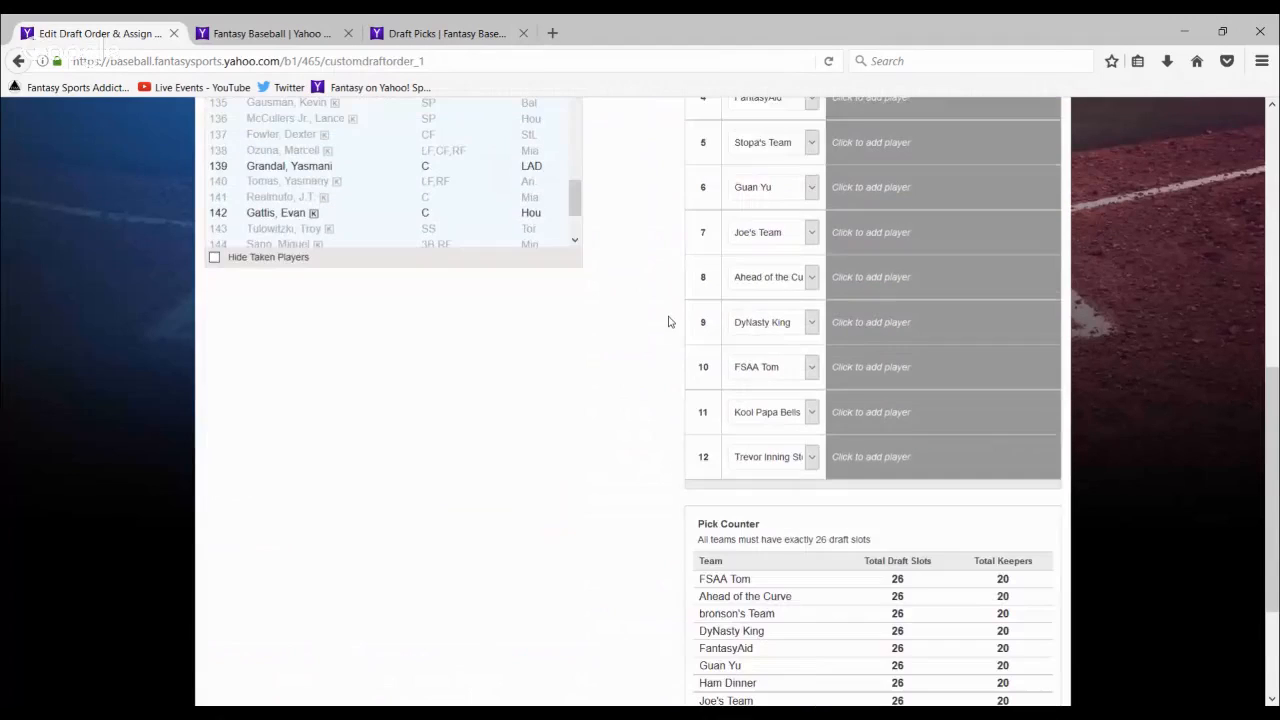
scroll(669, 320, "down", 4)
scroll(669, 320, "up", 12)
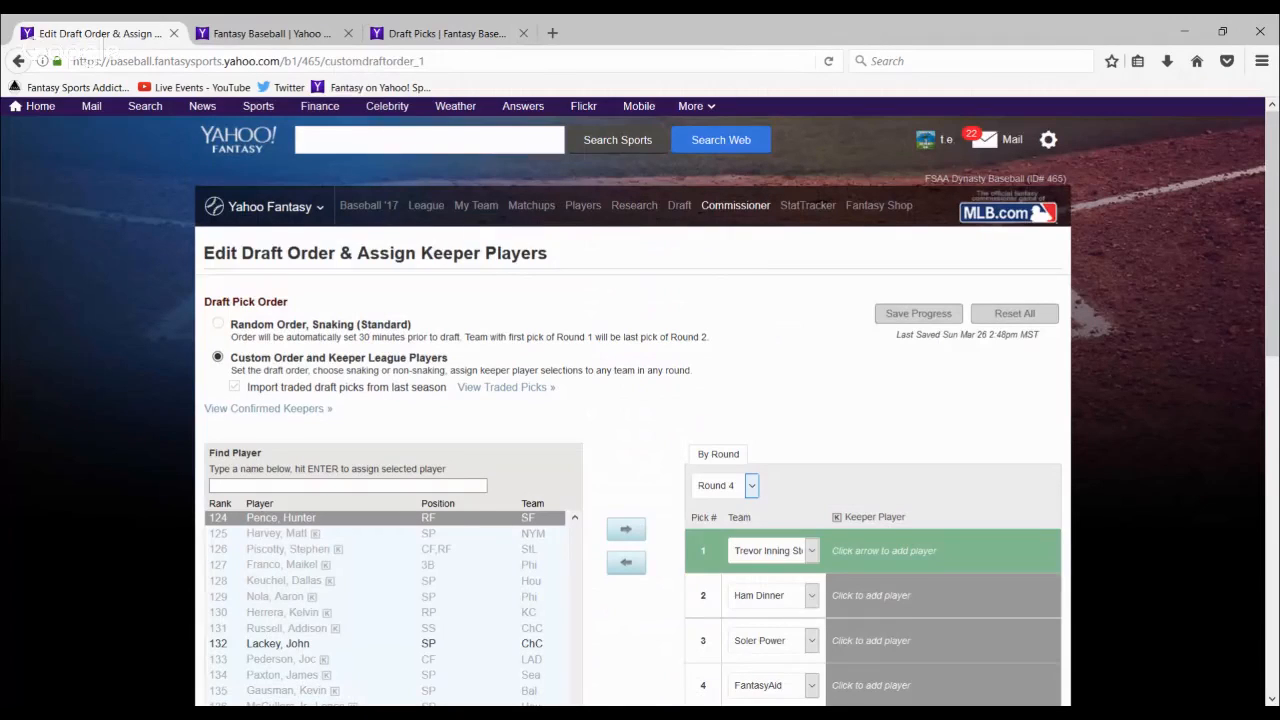
Return to round 1, check each team's draft slots and keepers, and submit the draft order with its keeper assignments
left_click(734, 354)
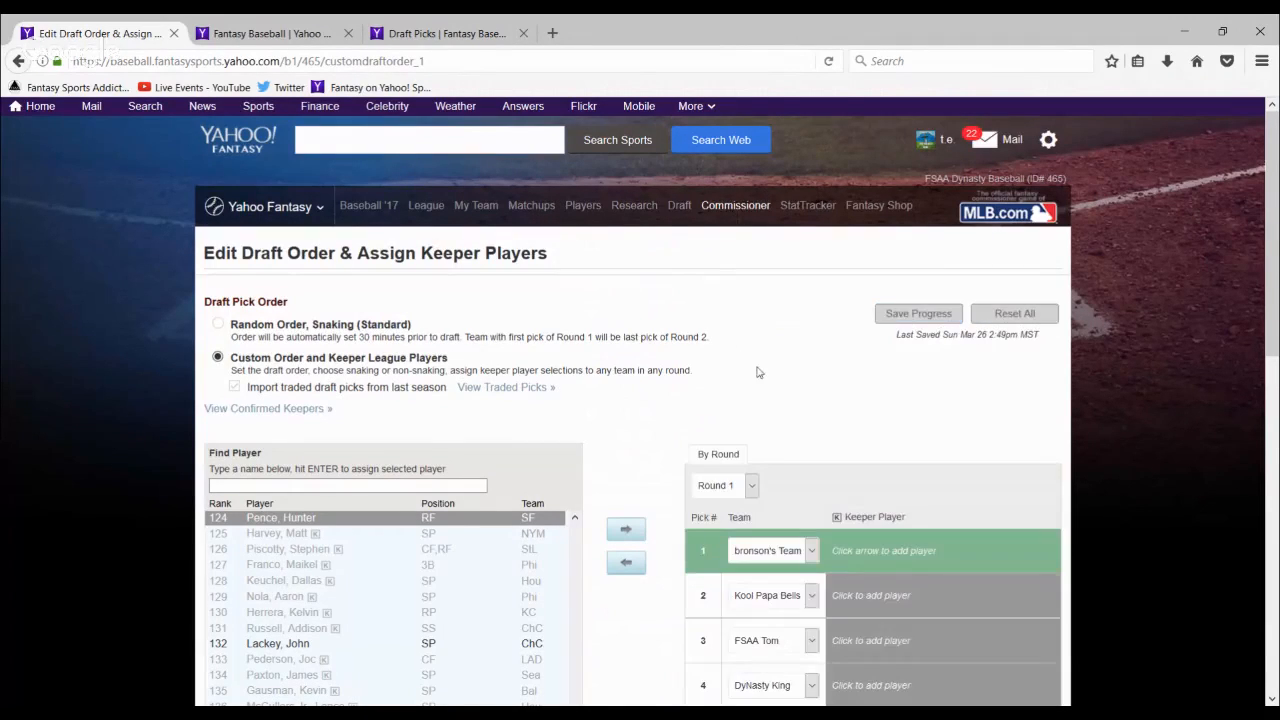
scroll(757, 372, "down", 1)
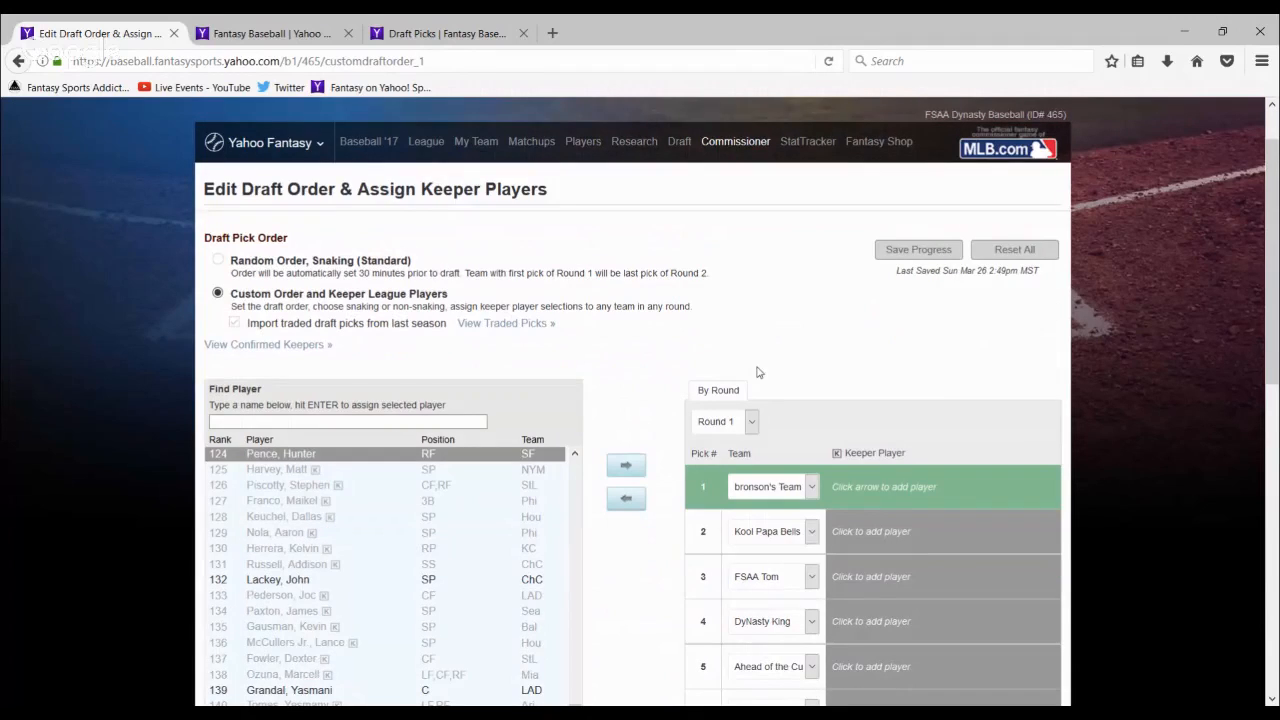
scroll(607, 527, "down", 5)
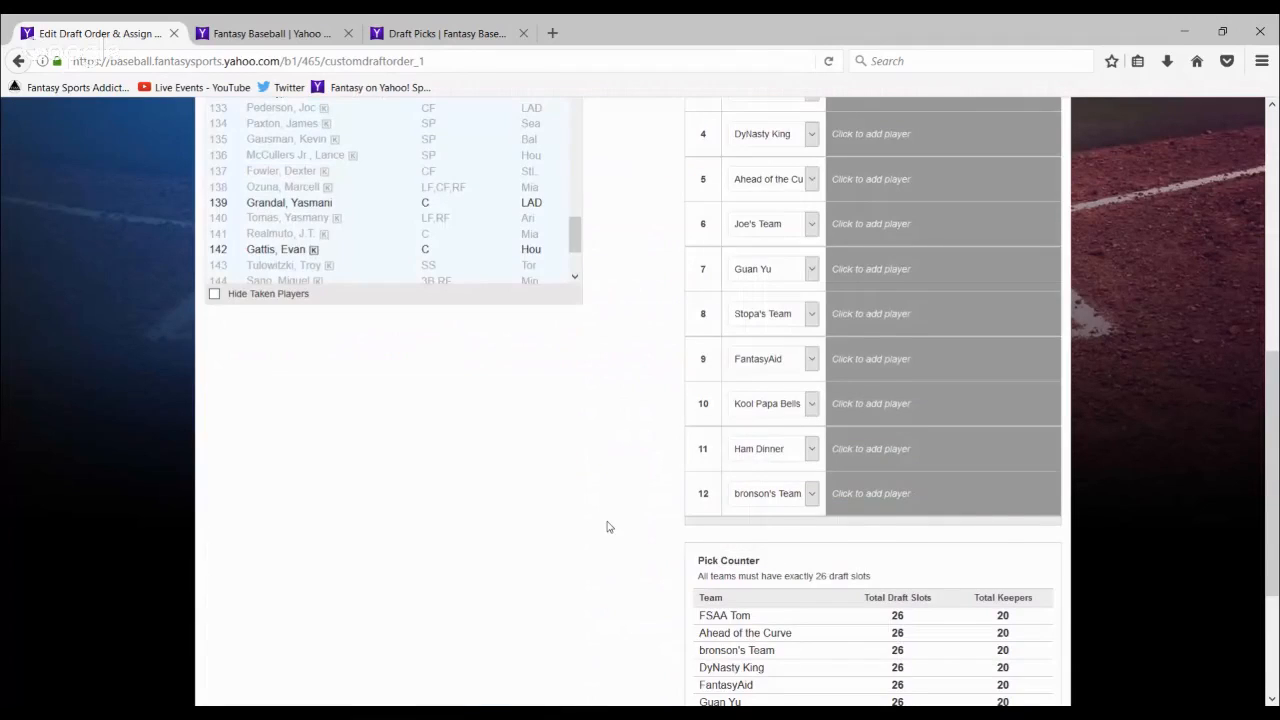
scroll(607, 527, "down", 2)
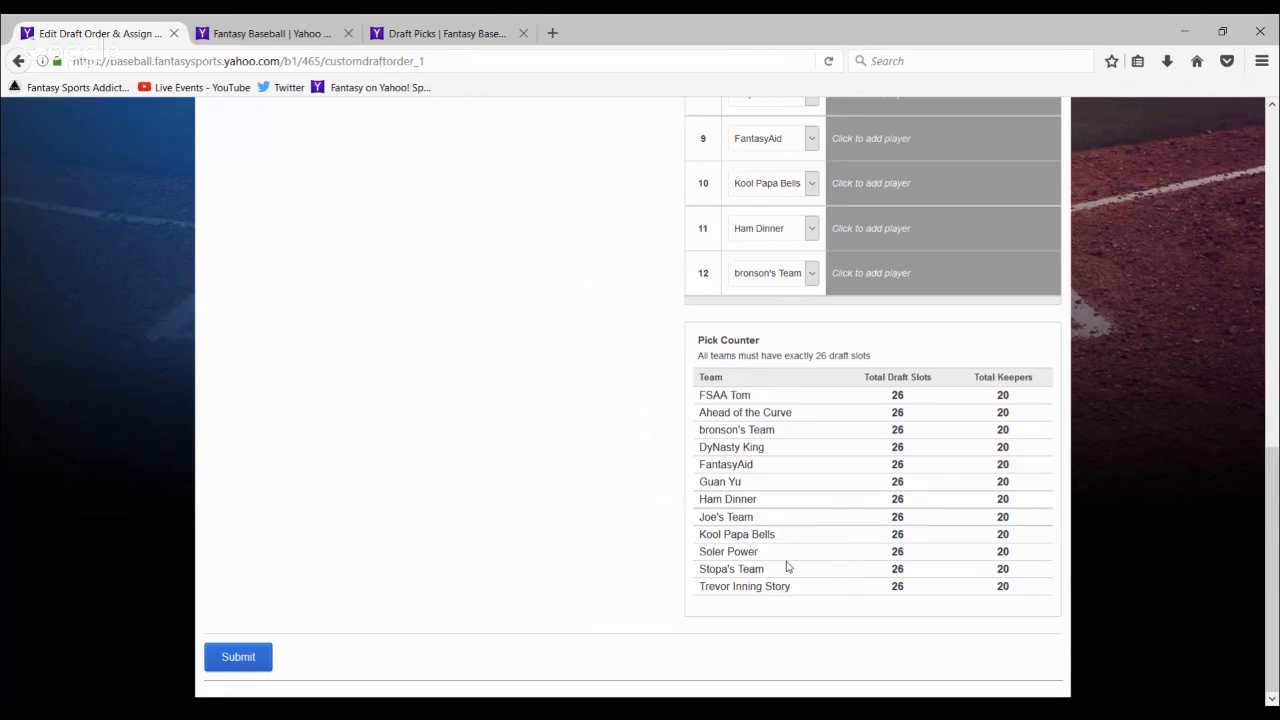
left_click(255, 657)
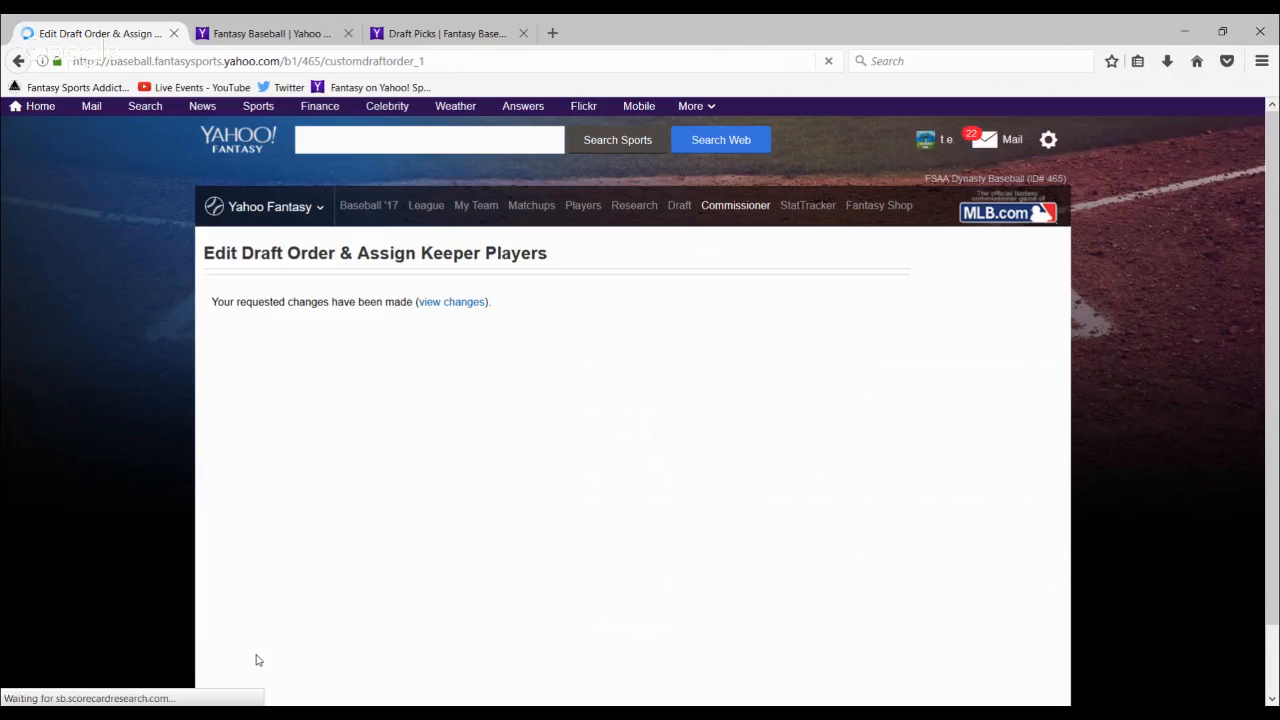
Open the league overview and check the draft countdown and league setup checklist
left_click(420, 207)
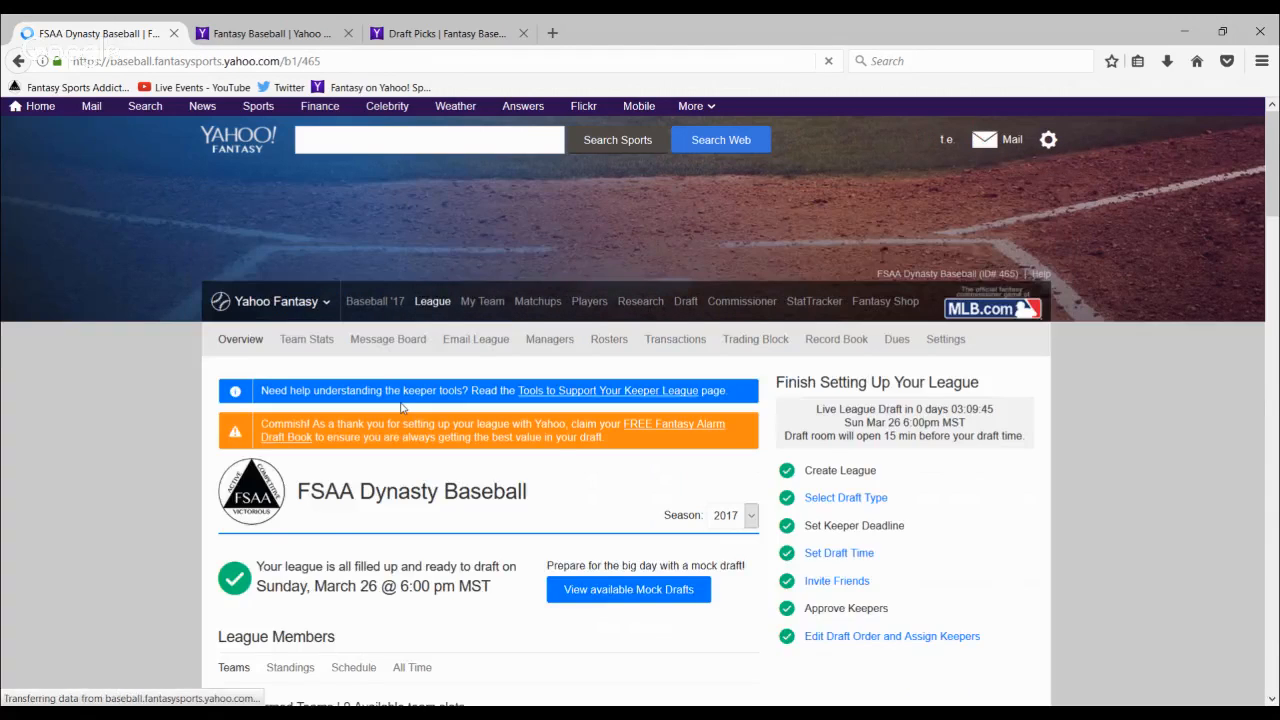
scroll(401, 407, "down", 10)
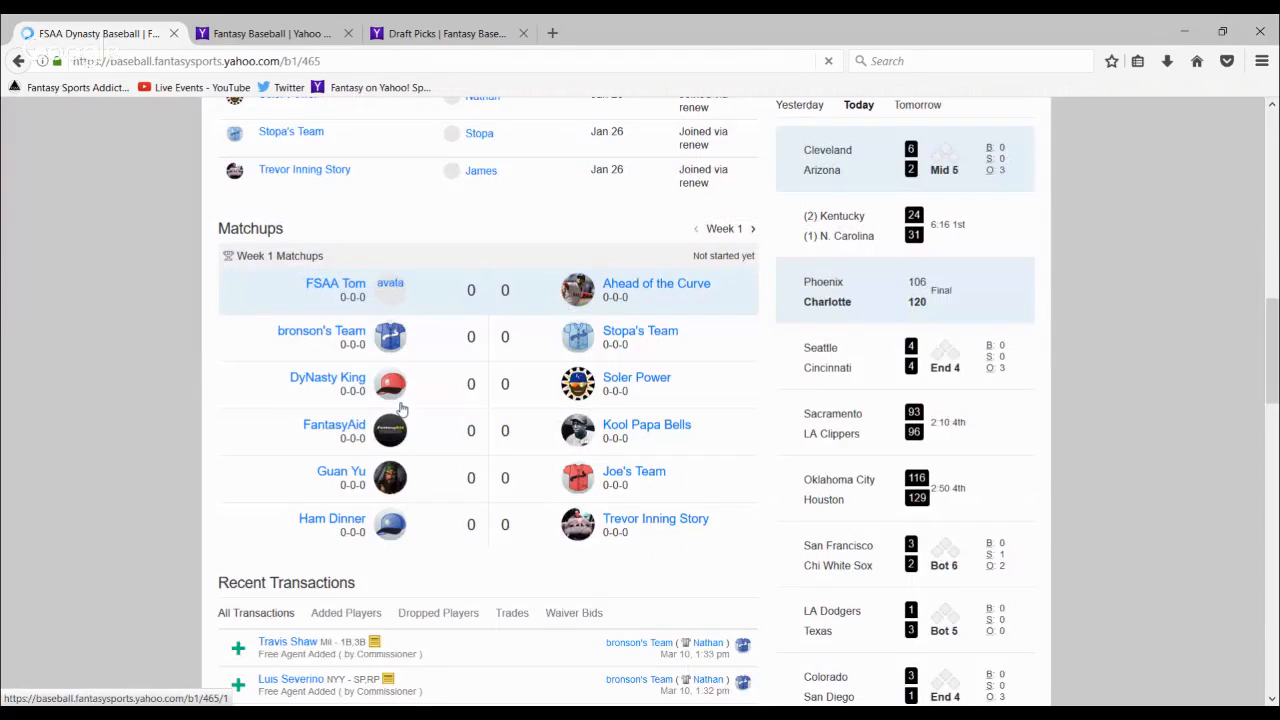
scroll(401, 408, "up", 10)
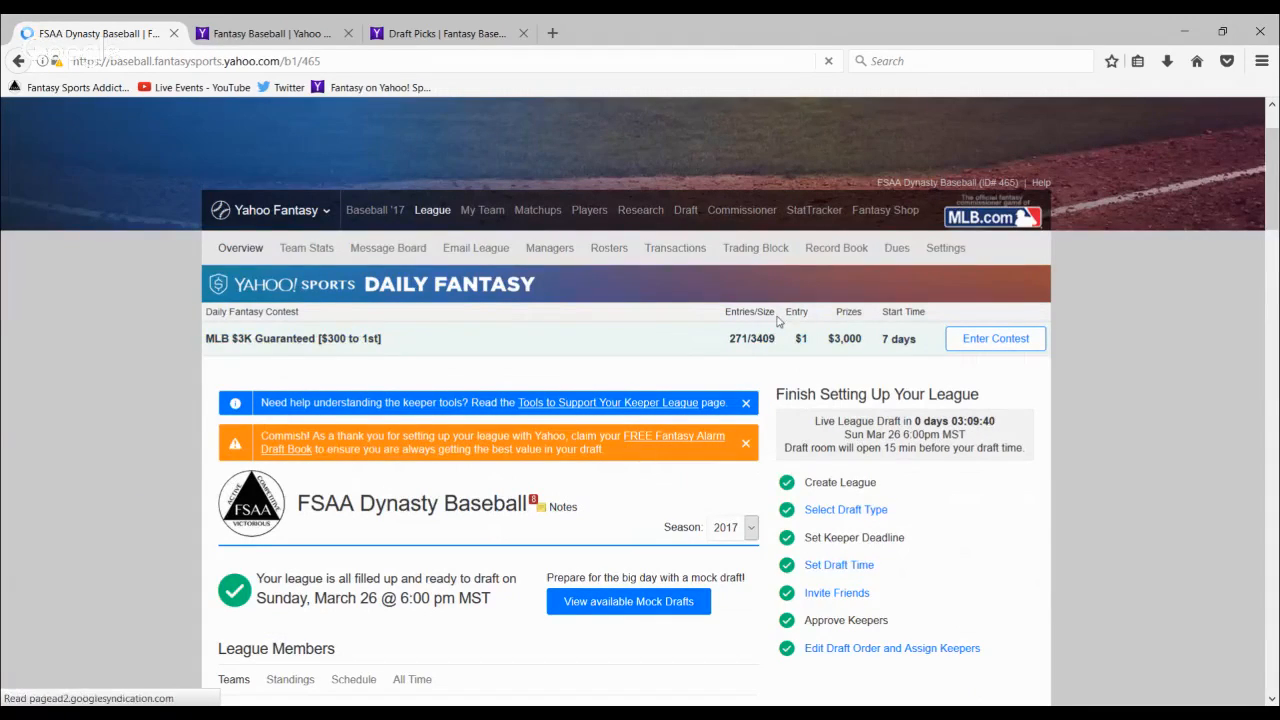
Reopen Edit Draft Order & Assign Keeper Players from the commissioner tools and review the submitted round 1 order
left_click(724, 217)
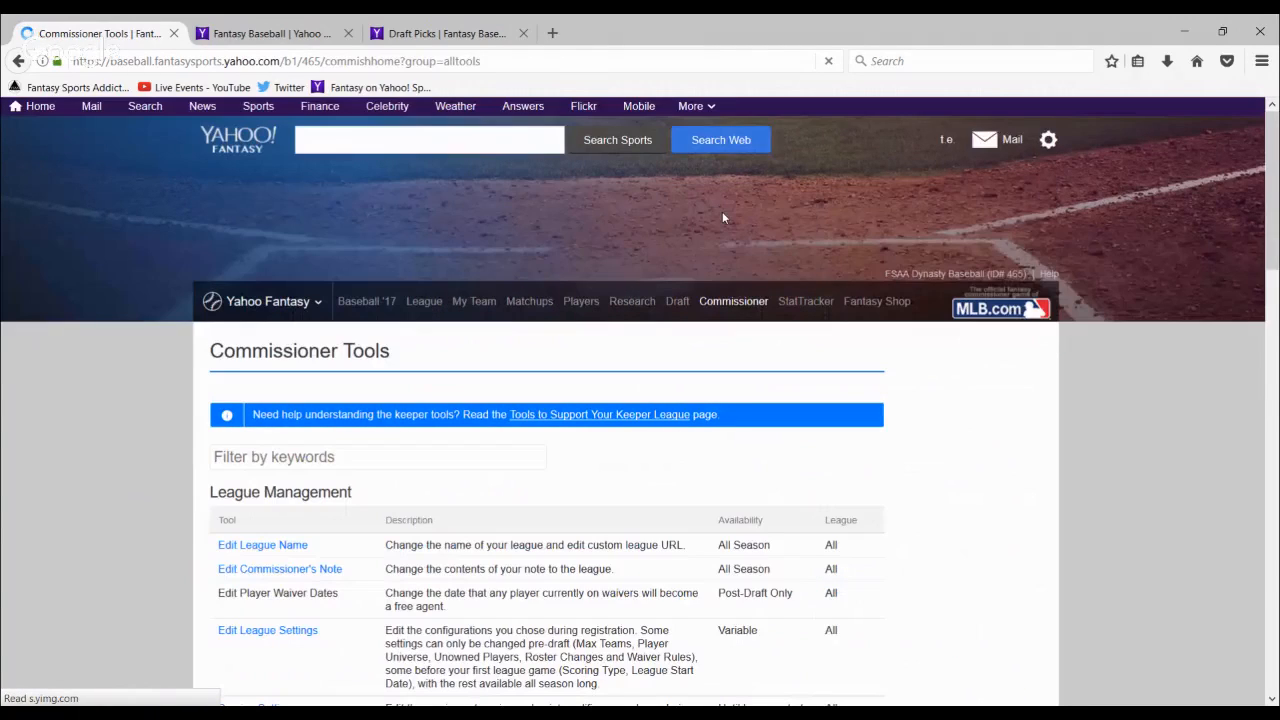
scroll(724, 217, "down", 15)
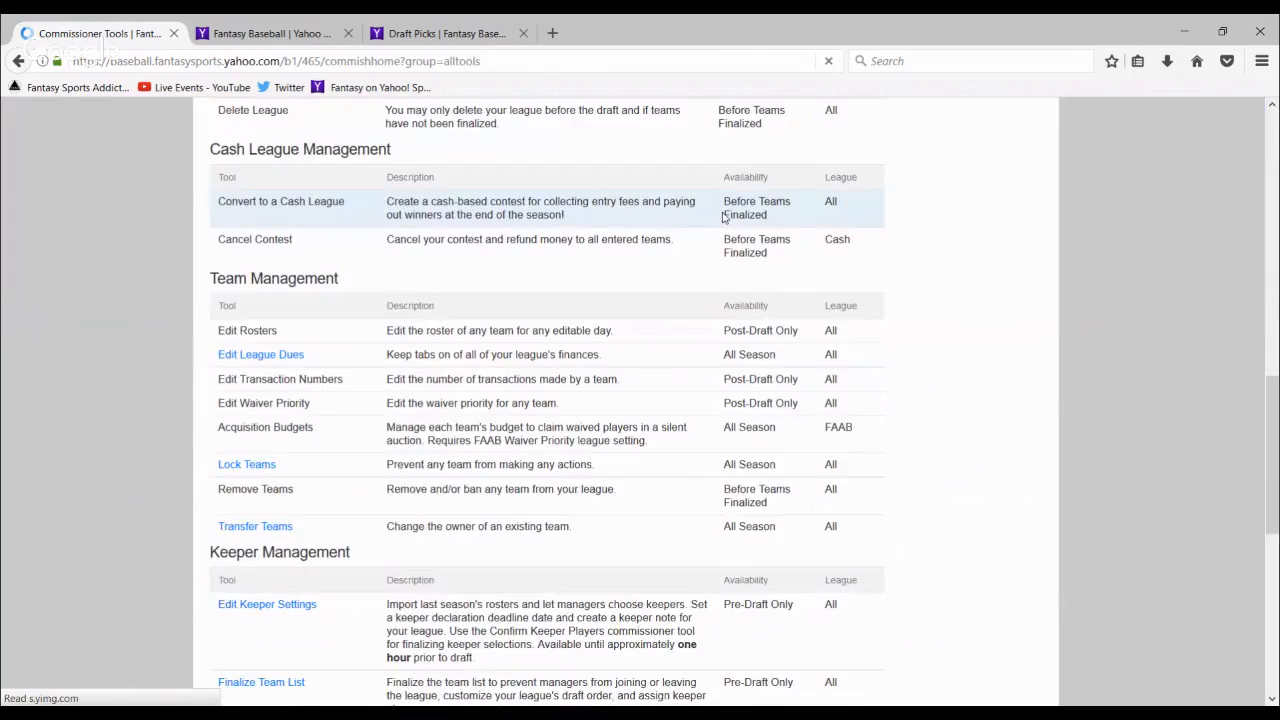
scroll(490, 332, "down", 8)
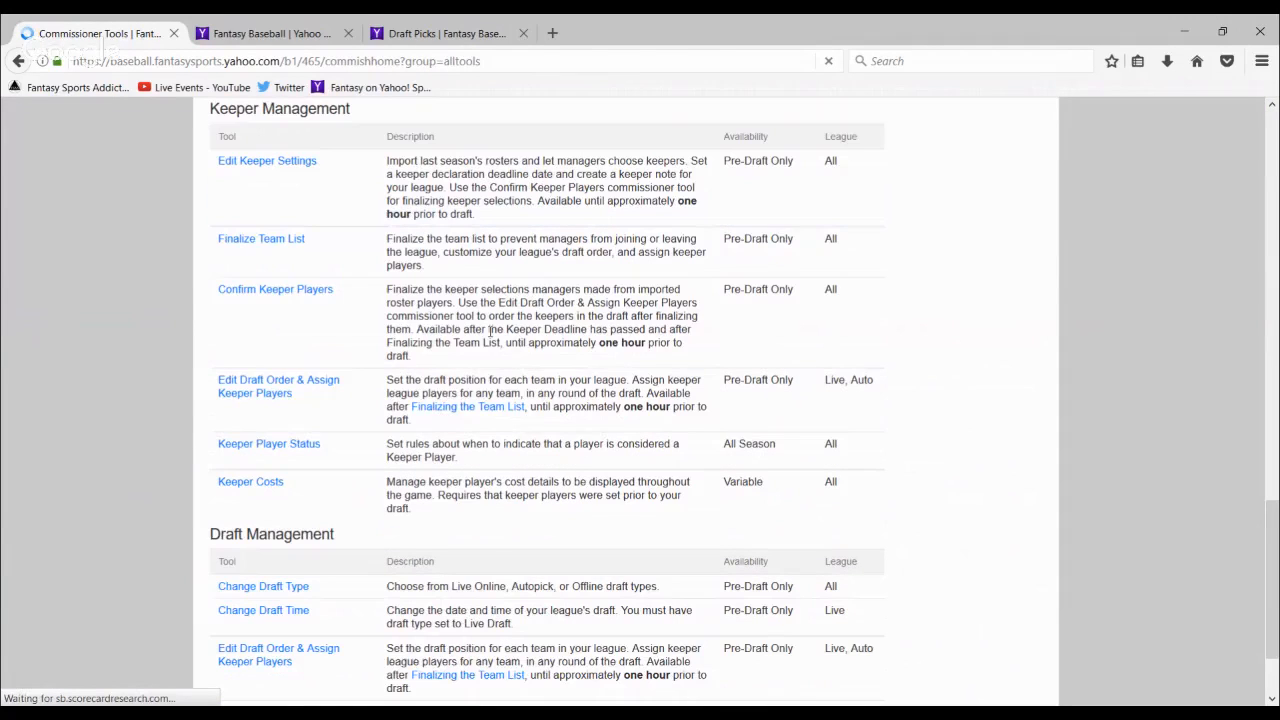
left_click(242, 401)
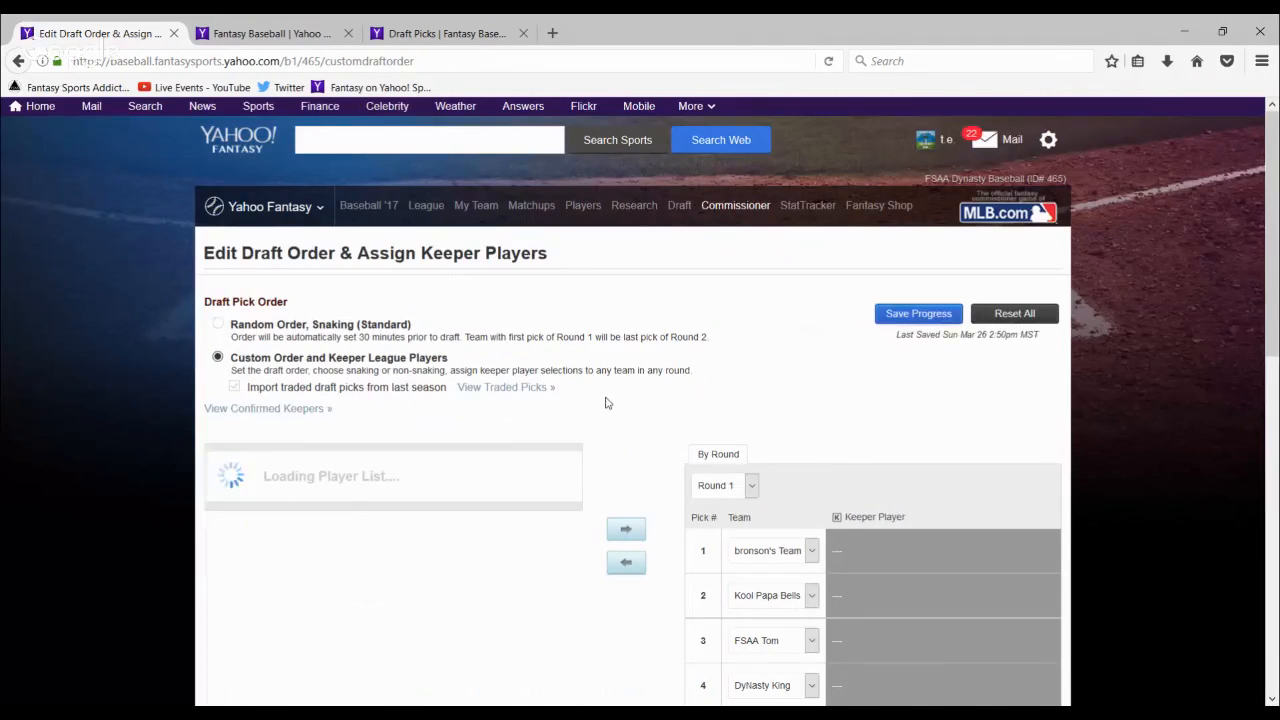
scroll(605, 403, "down", 3)
scroll(605, 403, "down", 5)
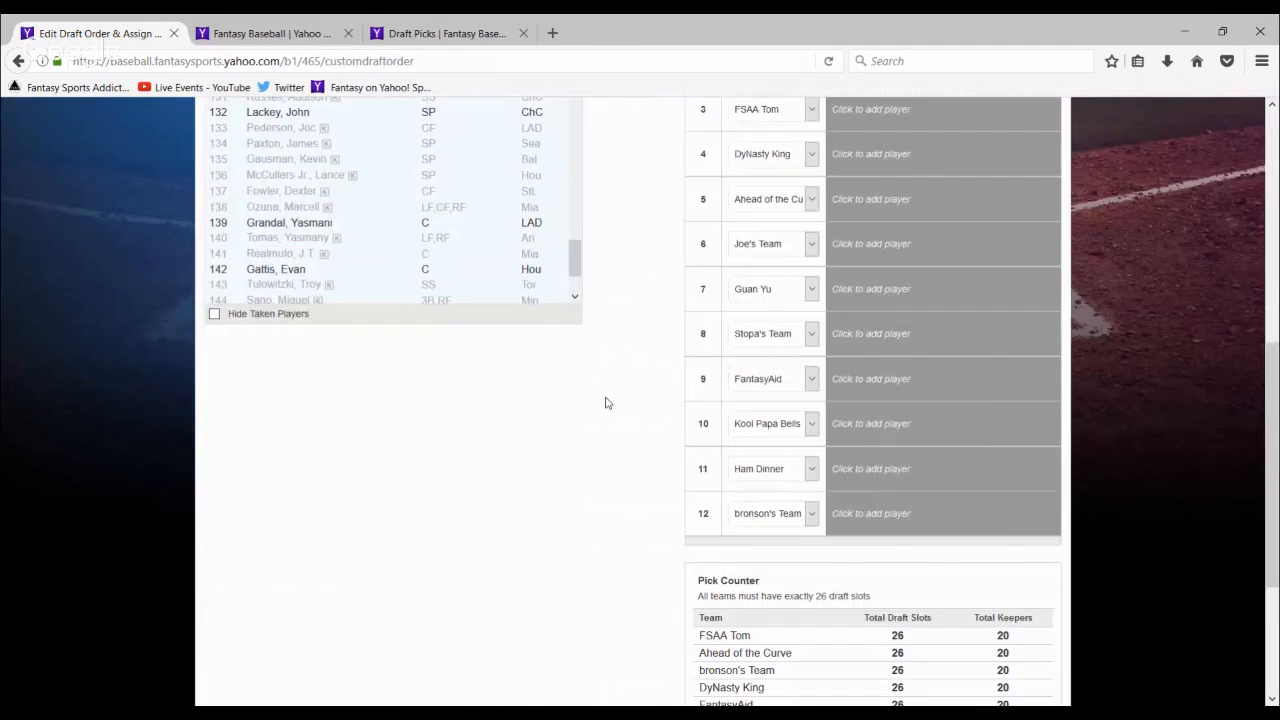
Look over the round 1 picks, draft order settings and pick counter on the reopened draft order page
scroll(614, 392, "up", 4)
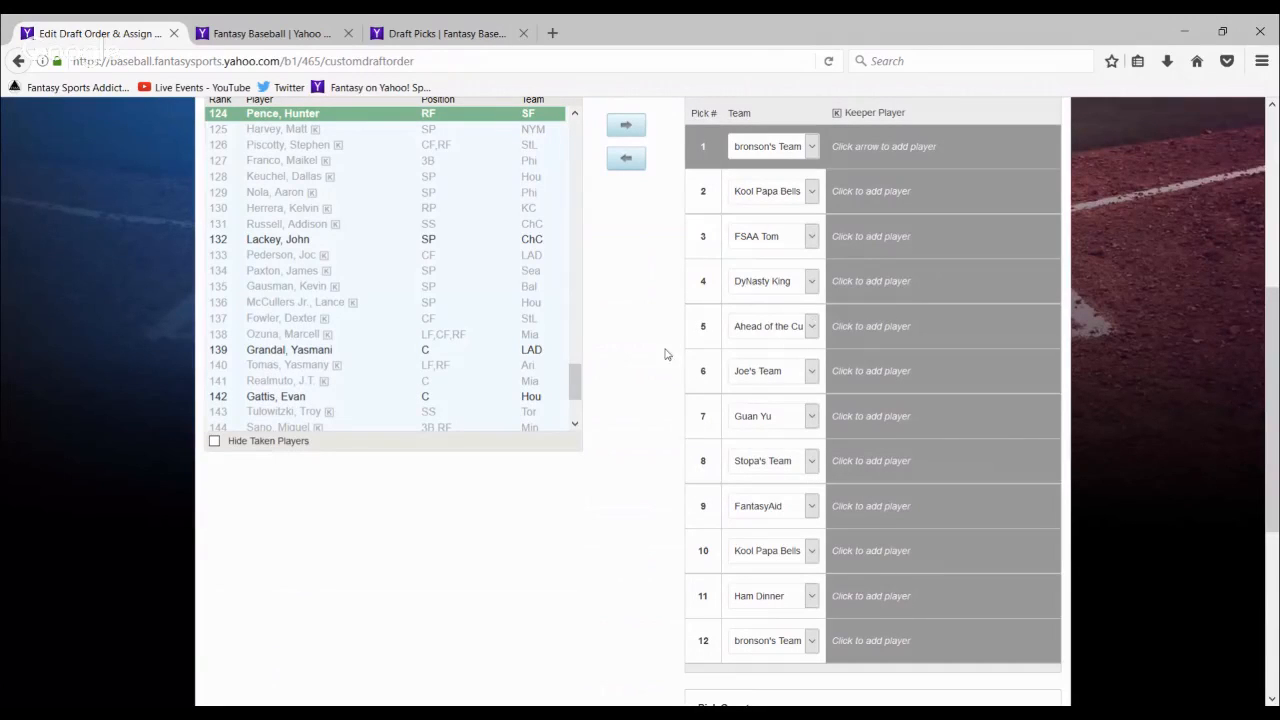
scroll(625, 378, "up", 1)
scroll(625, 378, "up", 1)
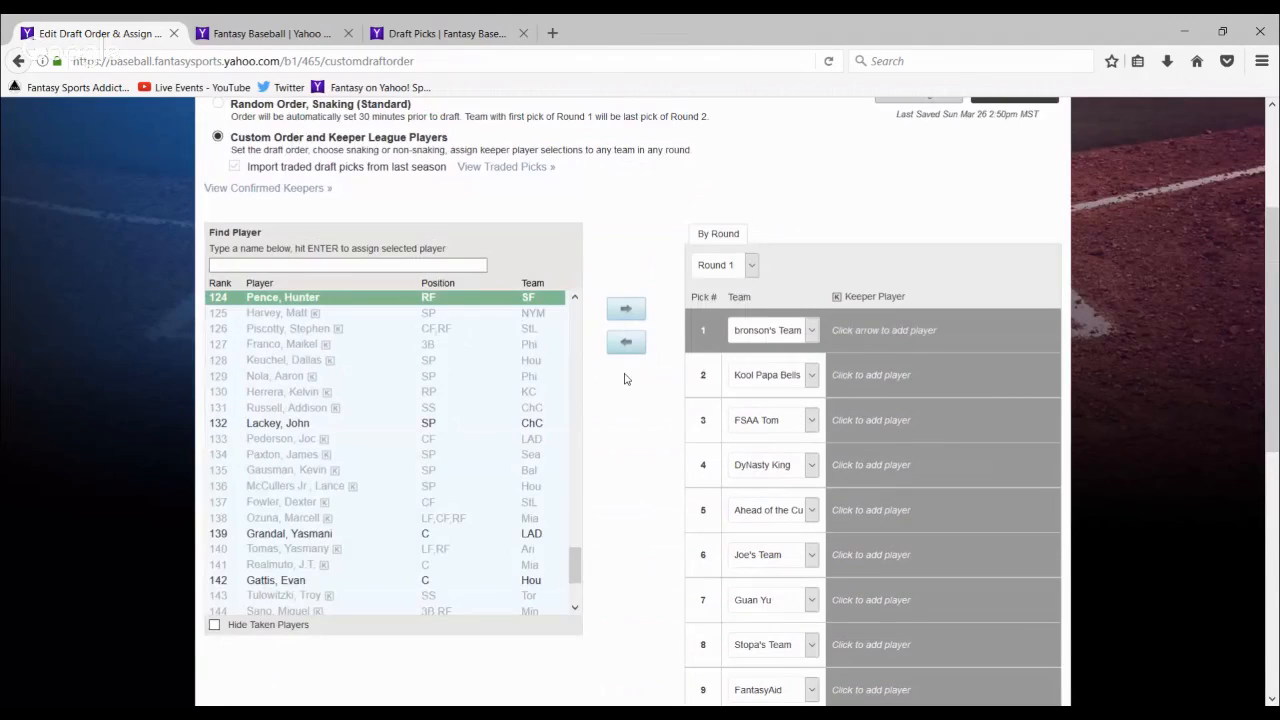
scroll(625, 378, "up", 1)
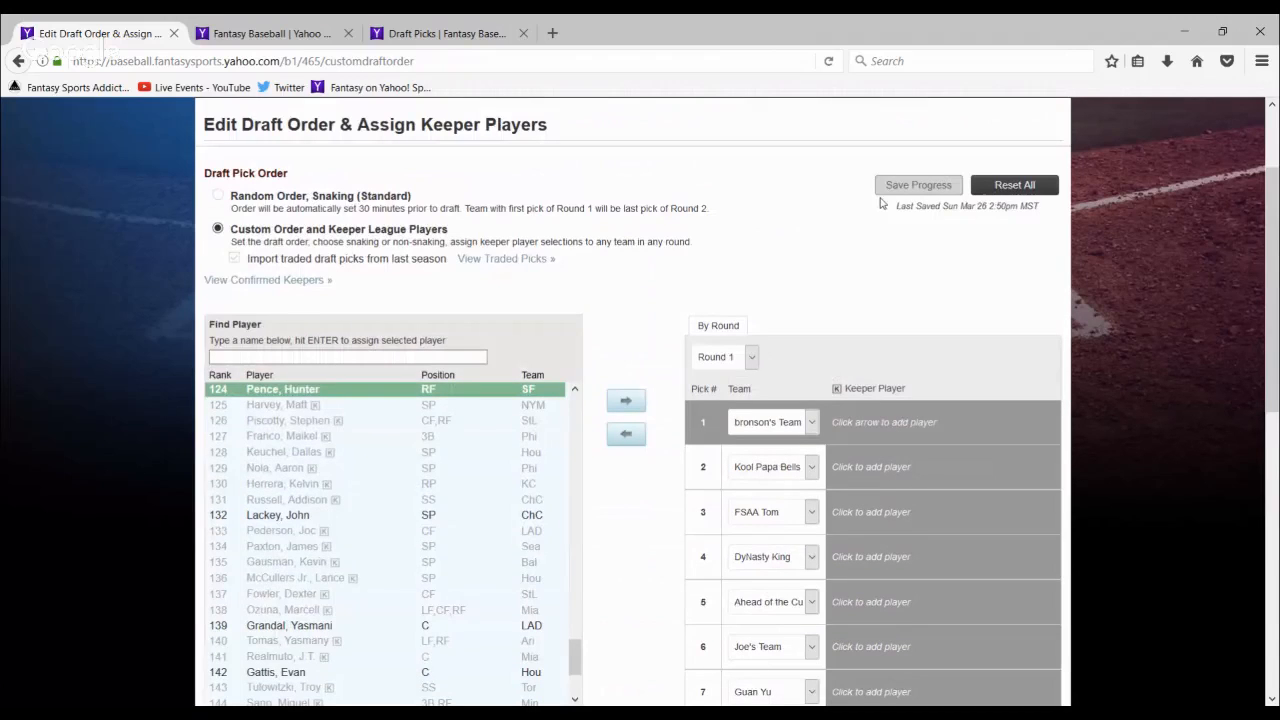
scroll(362, 690, "down", 5)
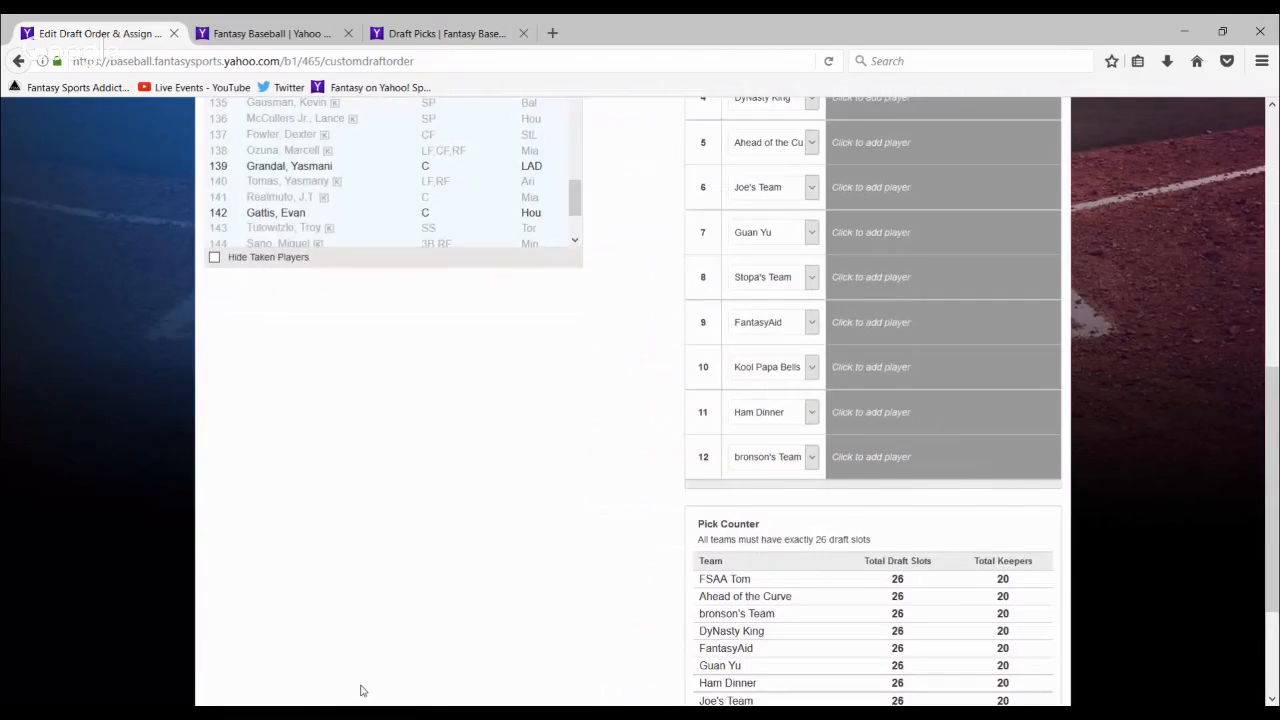
scroll(362, 690, "down", 2)
left_click(262, 667)
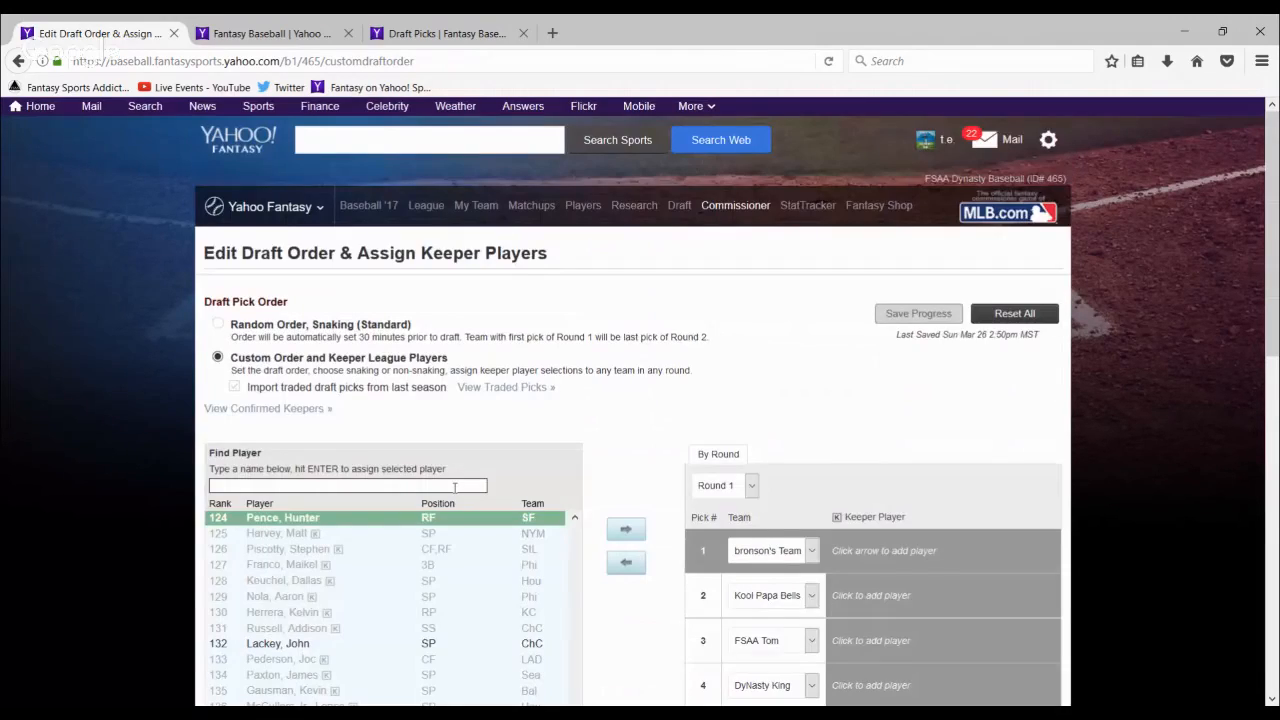
Return to the league overview and check the draft time, setup checklist and league members
left_click(424, 207)
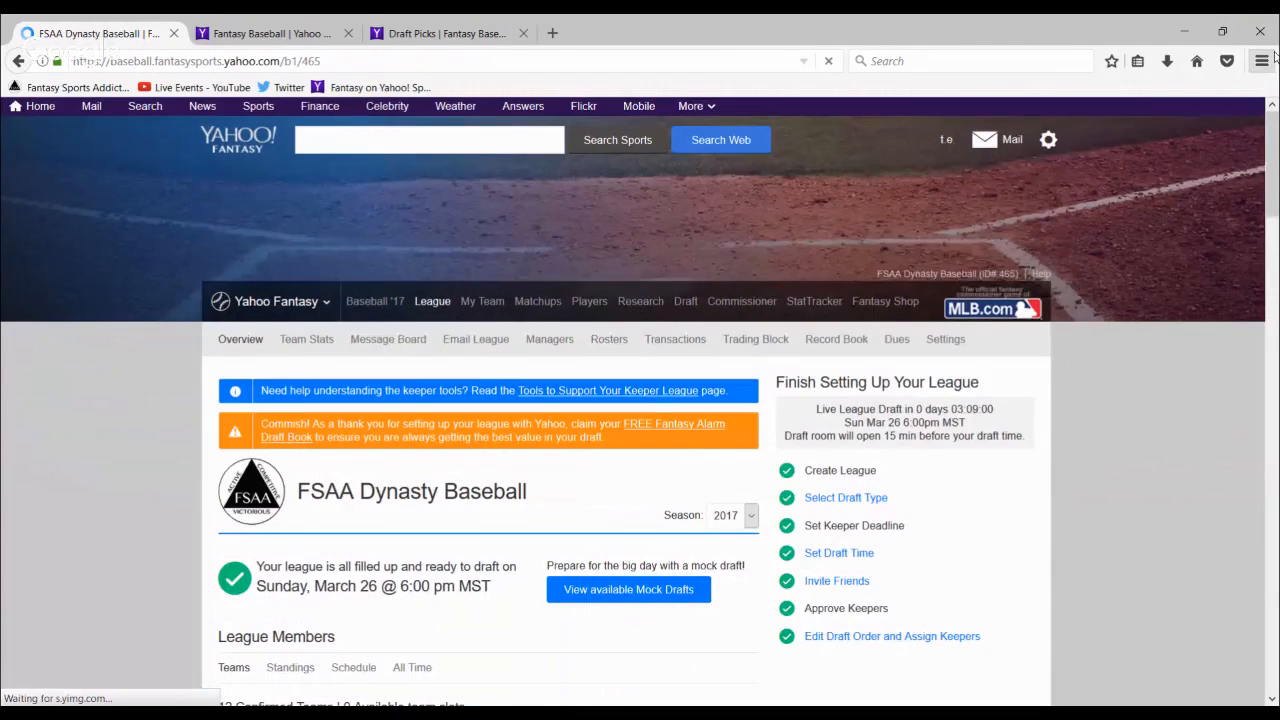
scroll(985, 211, "down", 4)
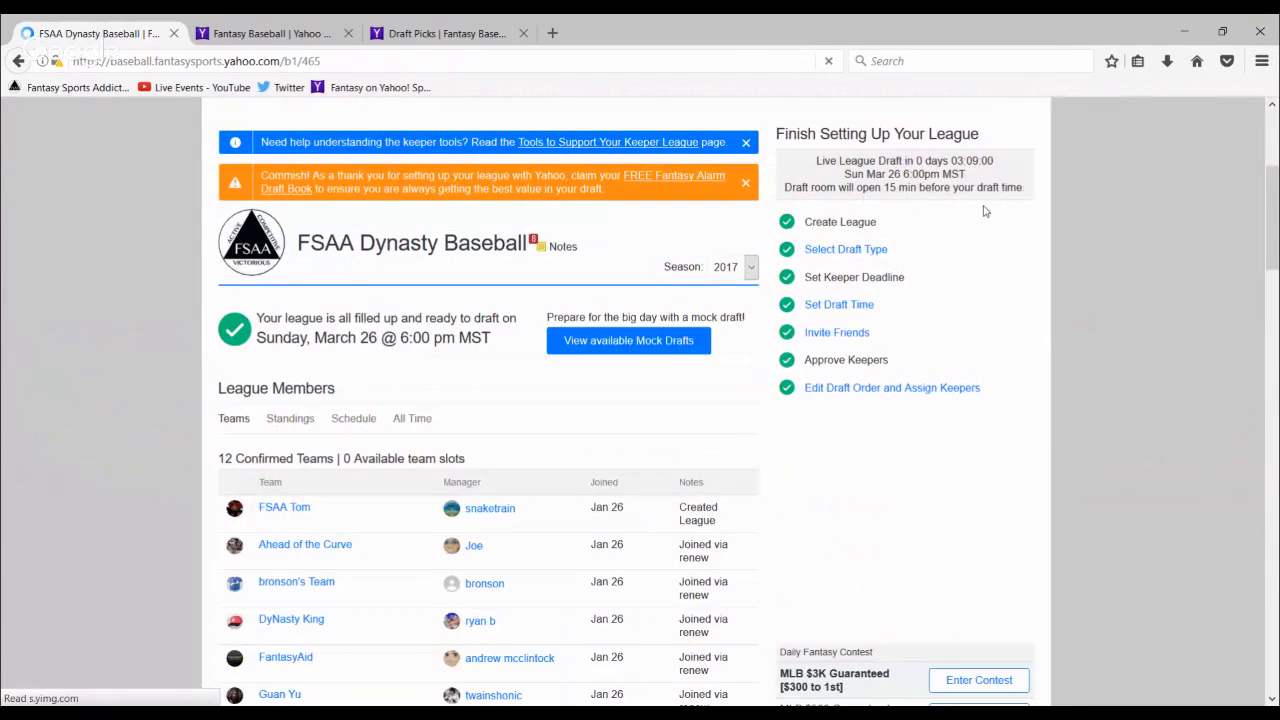
scroll(983, 240, "down", 1)
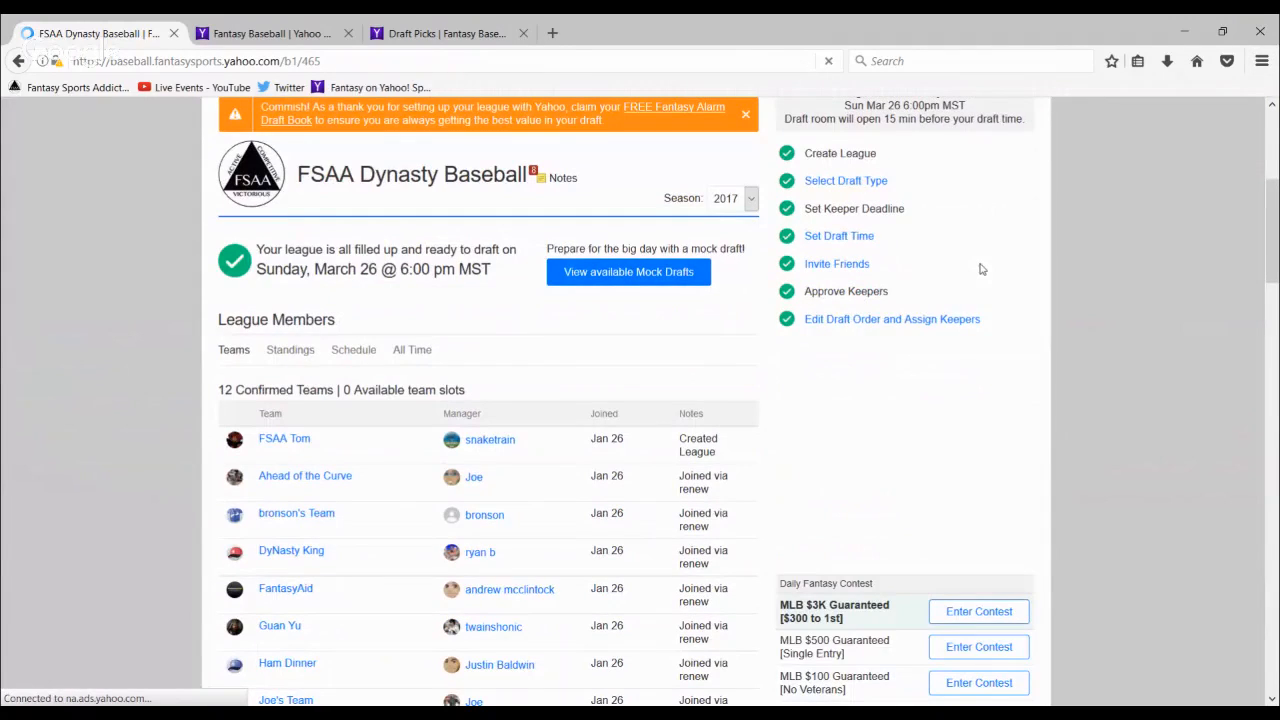